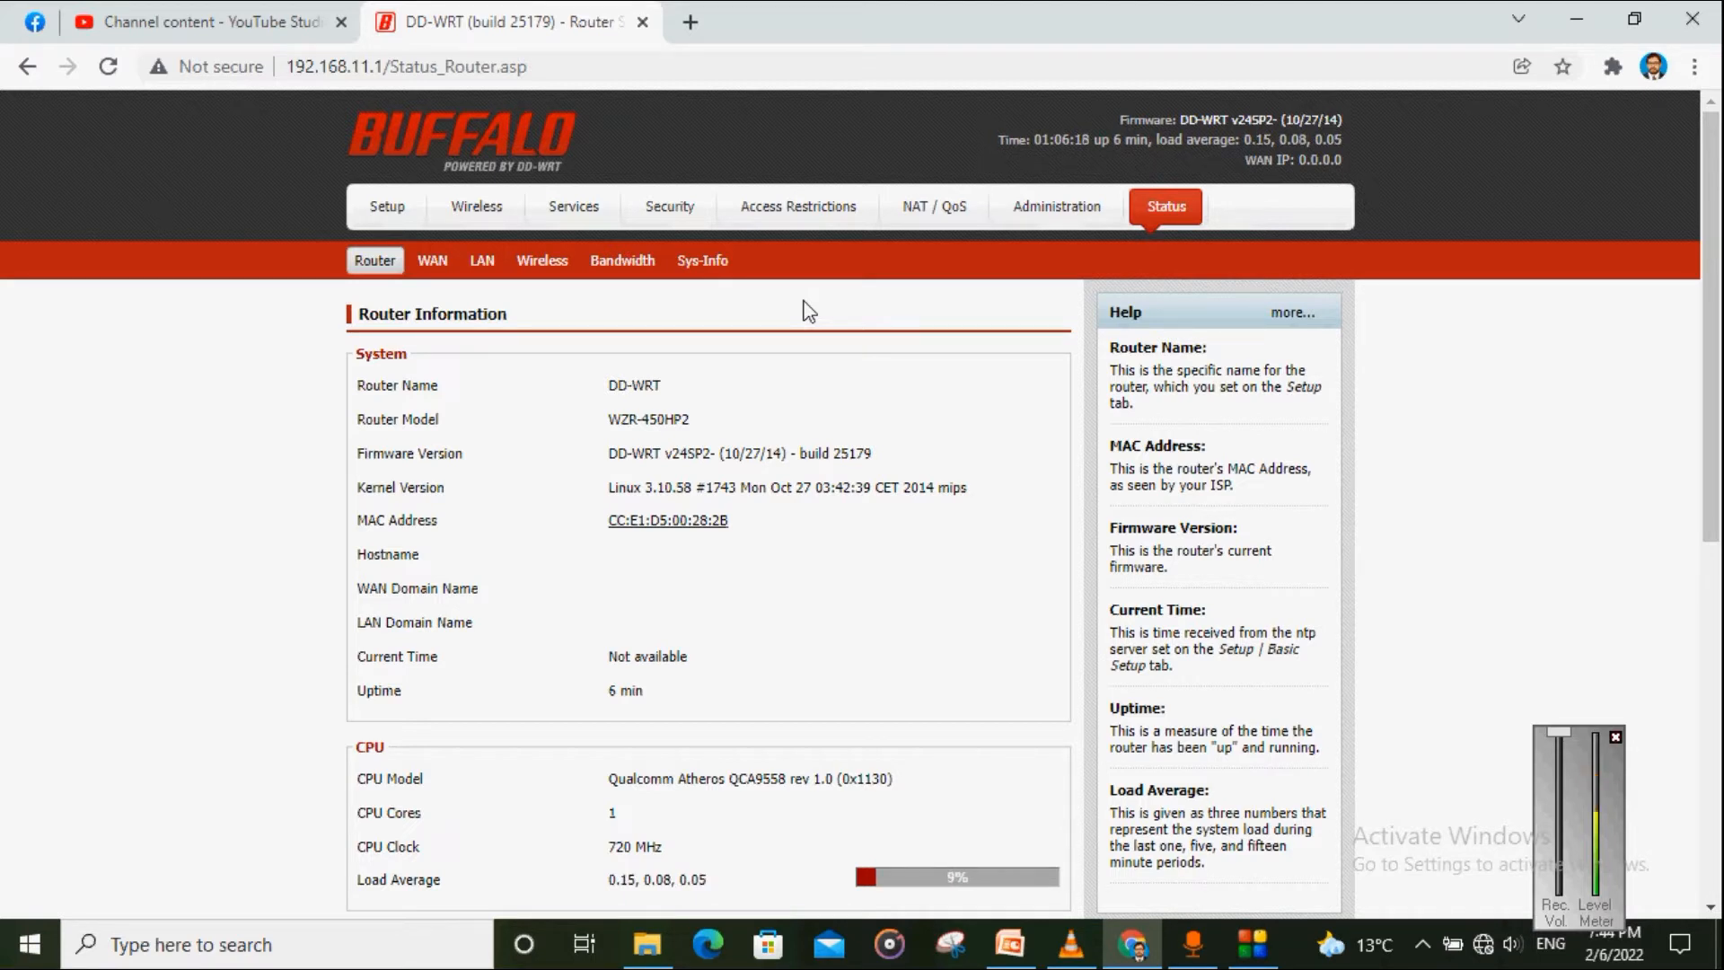
Step: Open the Administration tab and scroll through the Management page
click(1033, 215)
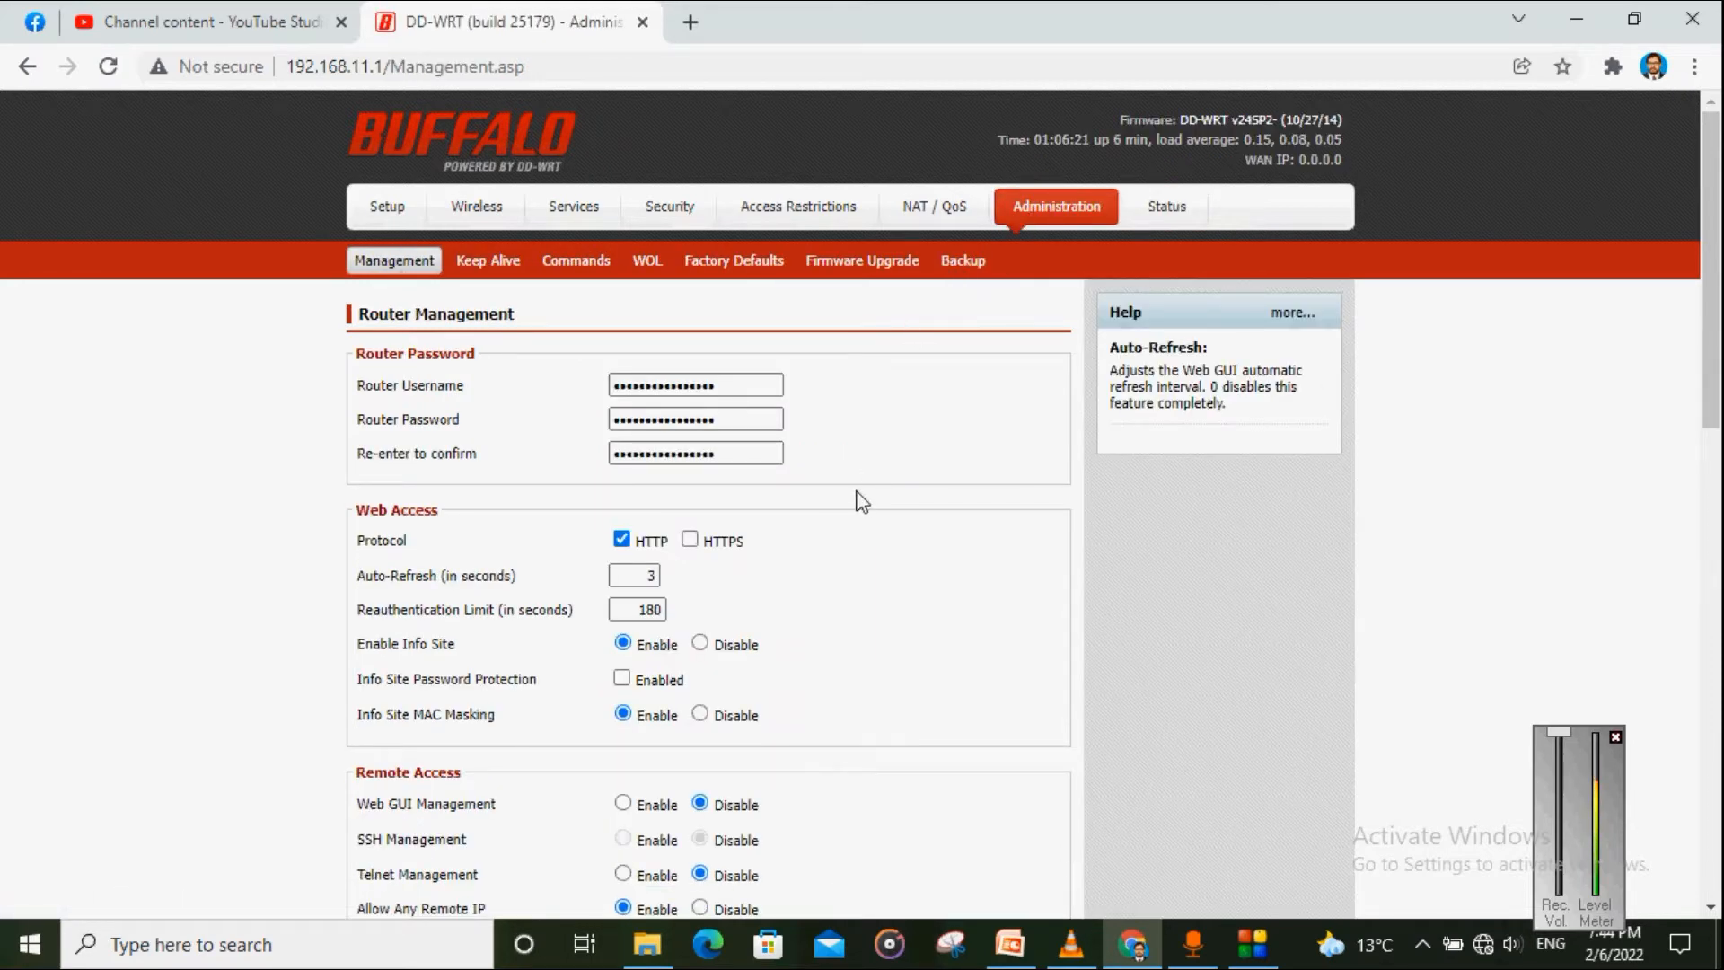
scroll(862, 496, down, 5)
scroll(685, 638, down, 3)
scroll(674, 623, up, 10)
Step: Set Restore Factory Defaults to Yes, apply it, and confirm erasing all router settings
click(733, 268)
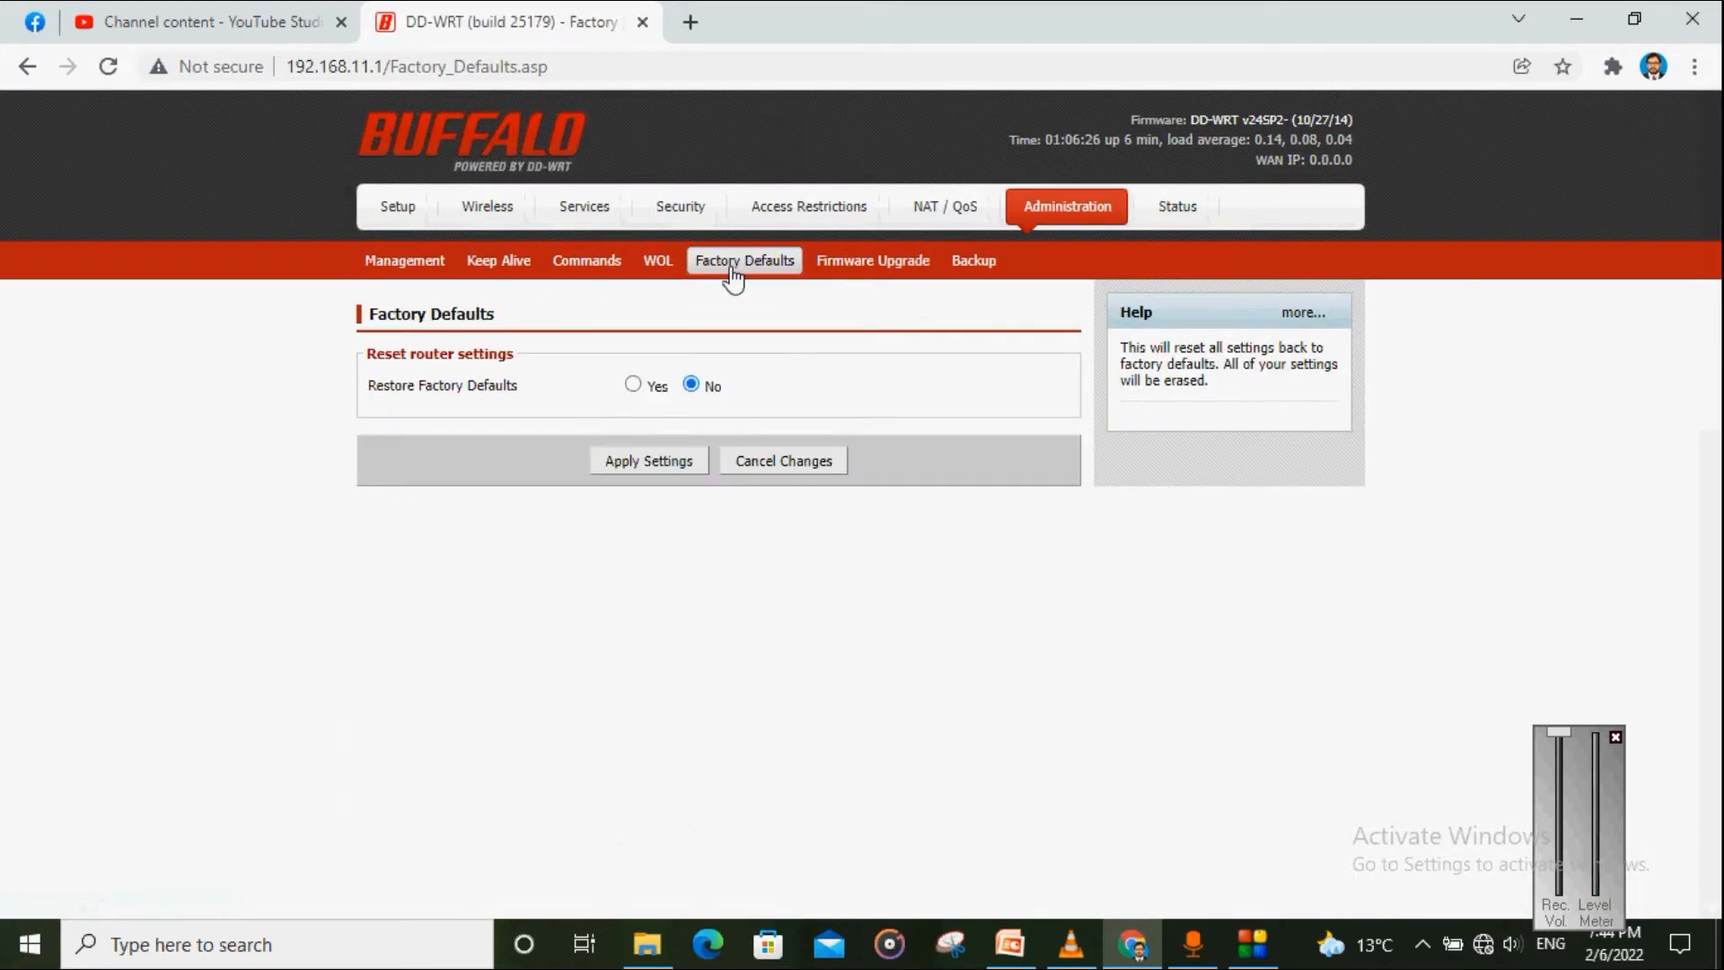
click(633, 386)
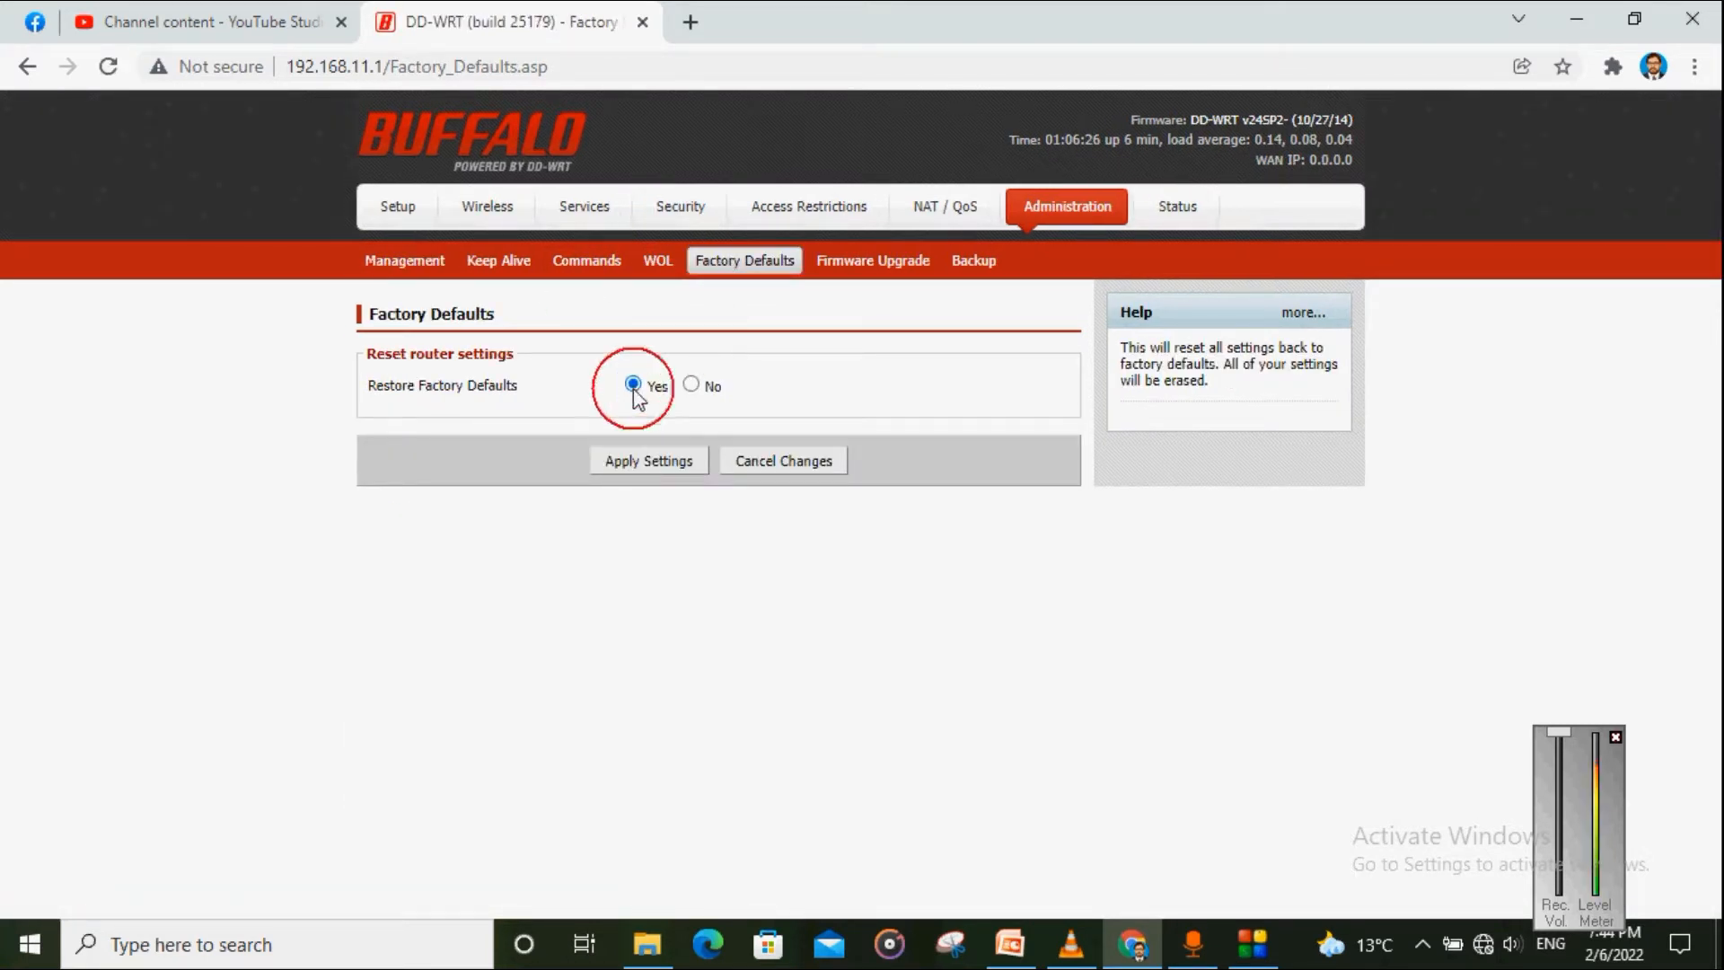
click(644, 470)
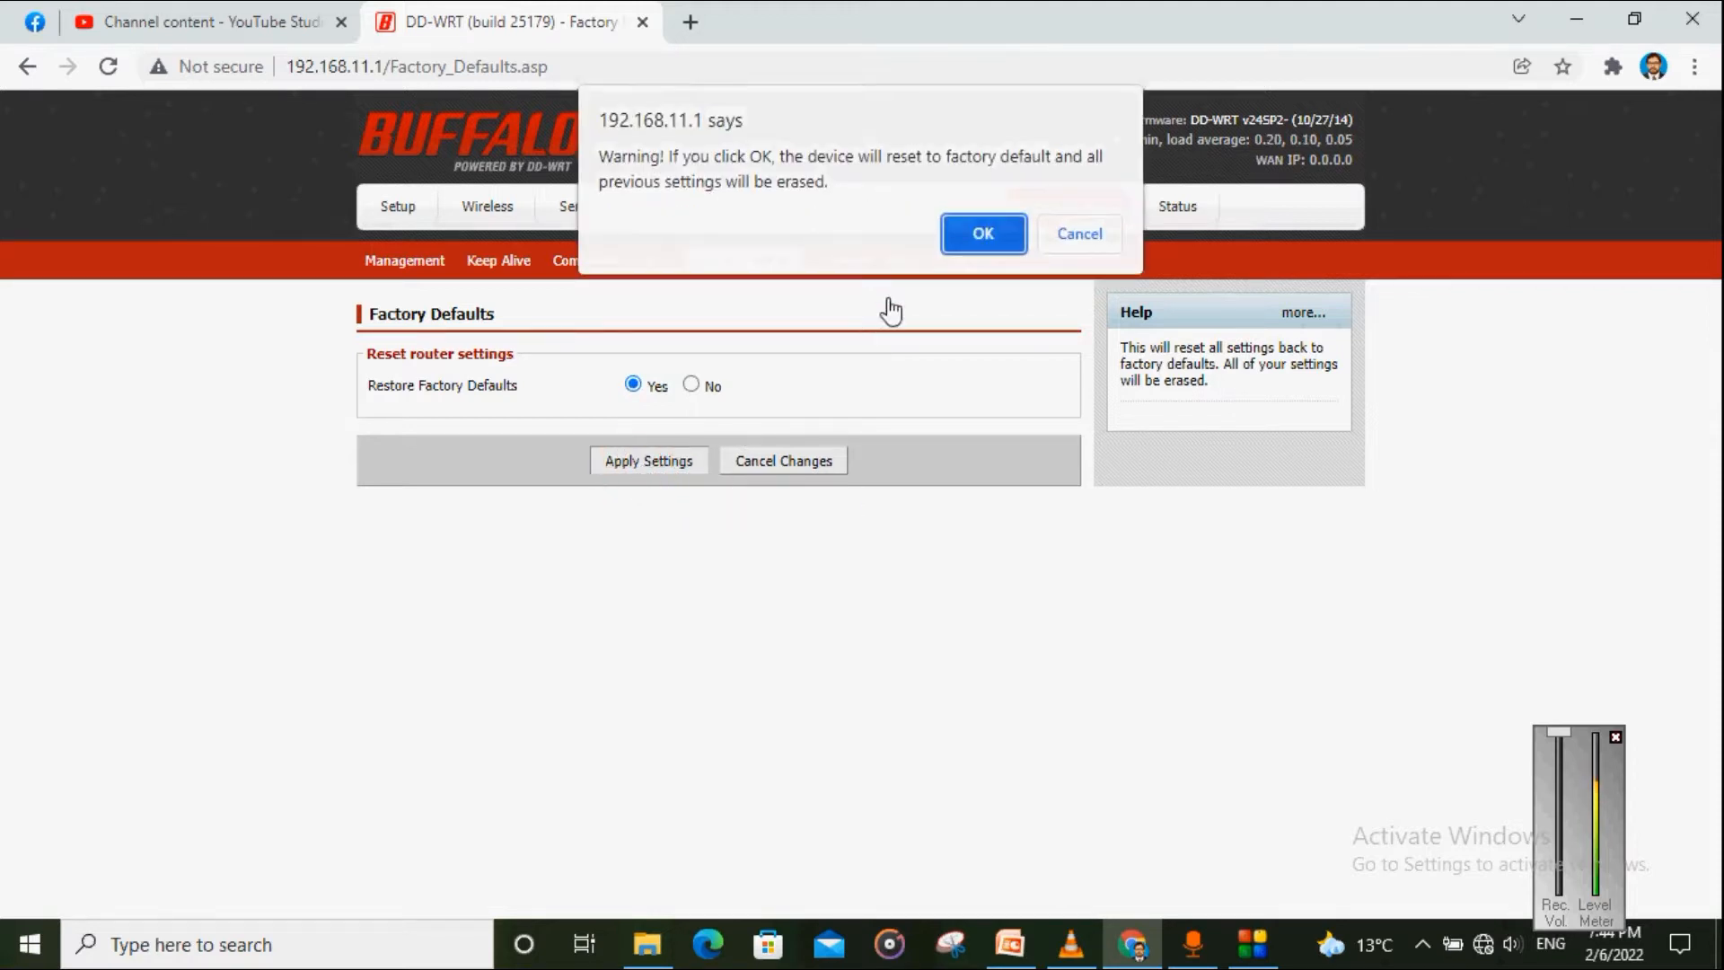
click(983, 234)
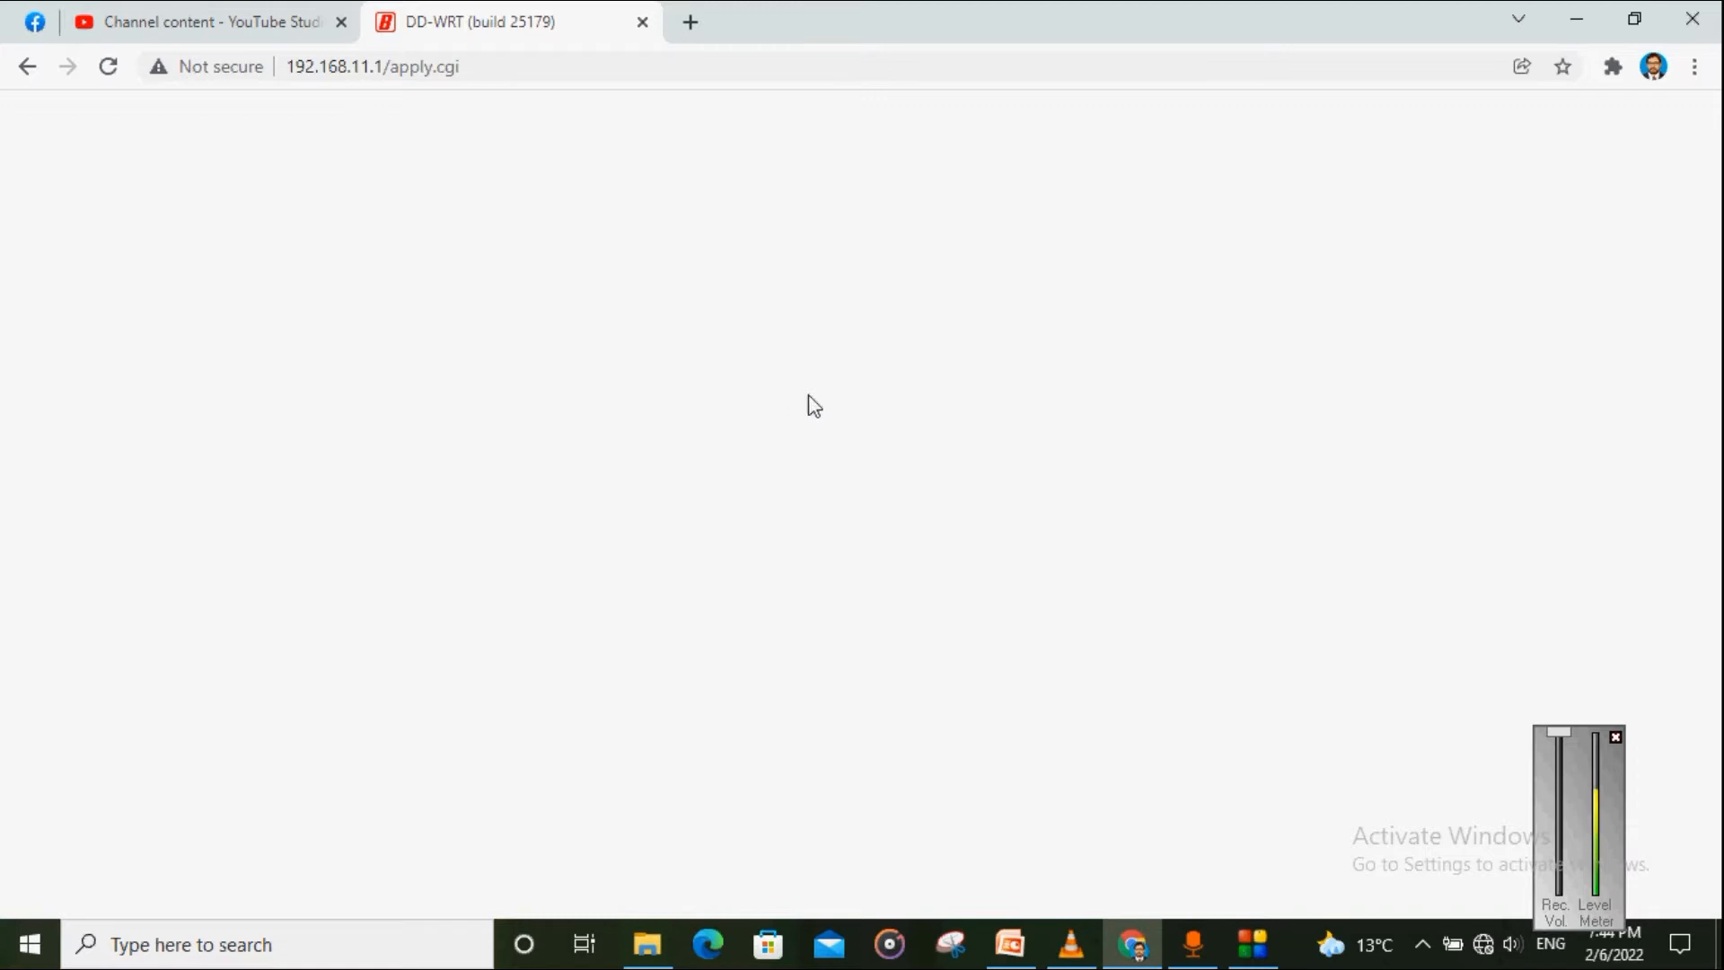
Step: Check the PC's connection to BUFFALO-G-282B in the Wi-Fi list, then return to the address bar
click(1483, 943)
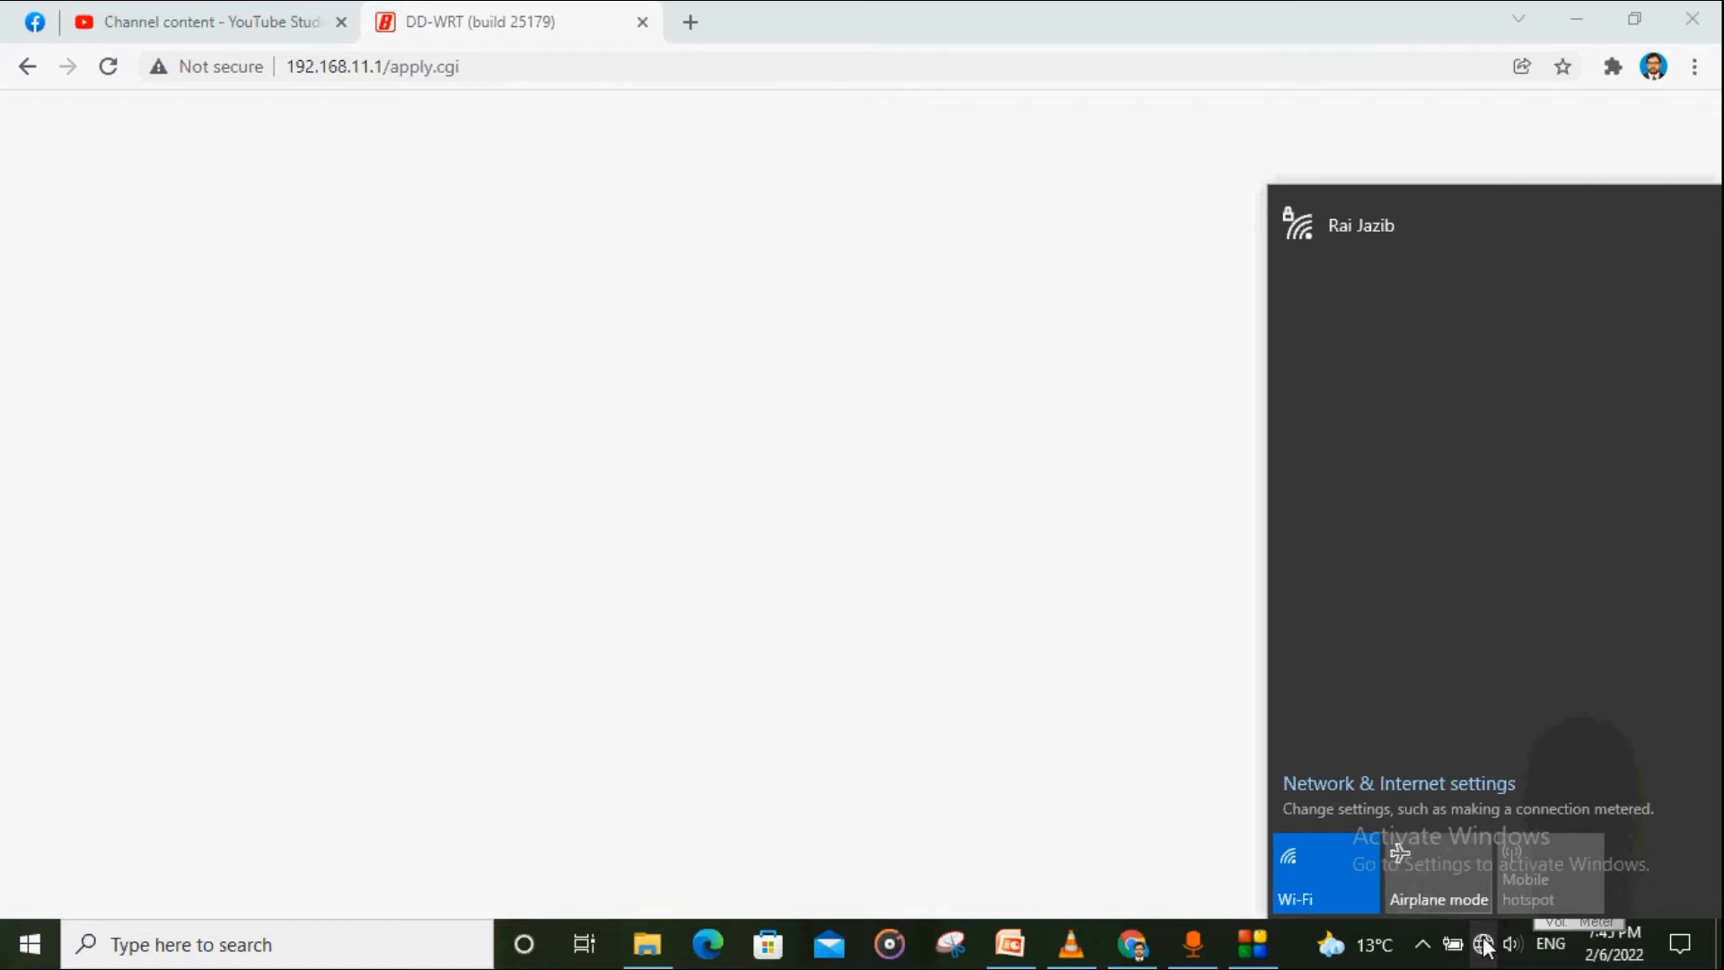
click(1485, 944)
click(1484, 944)
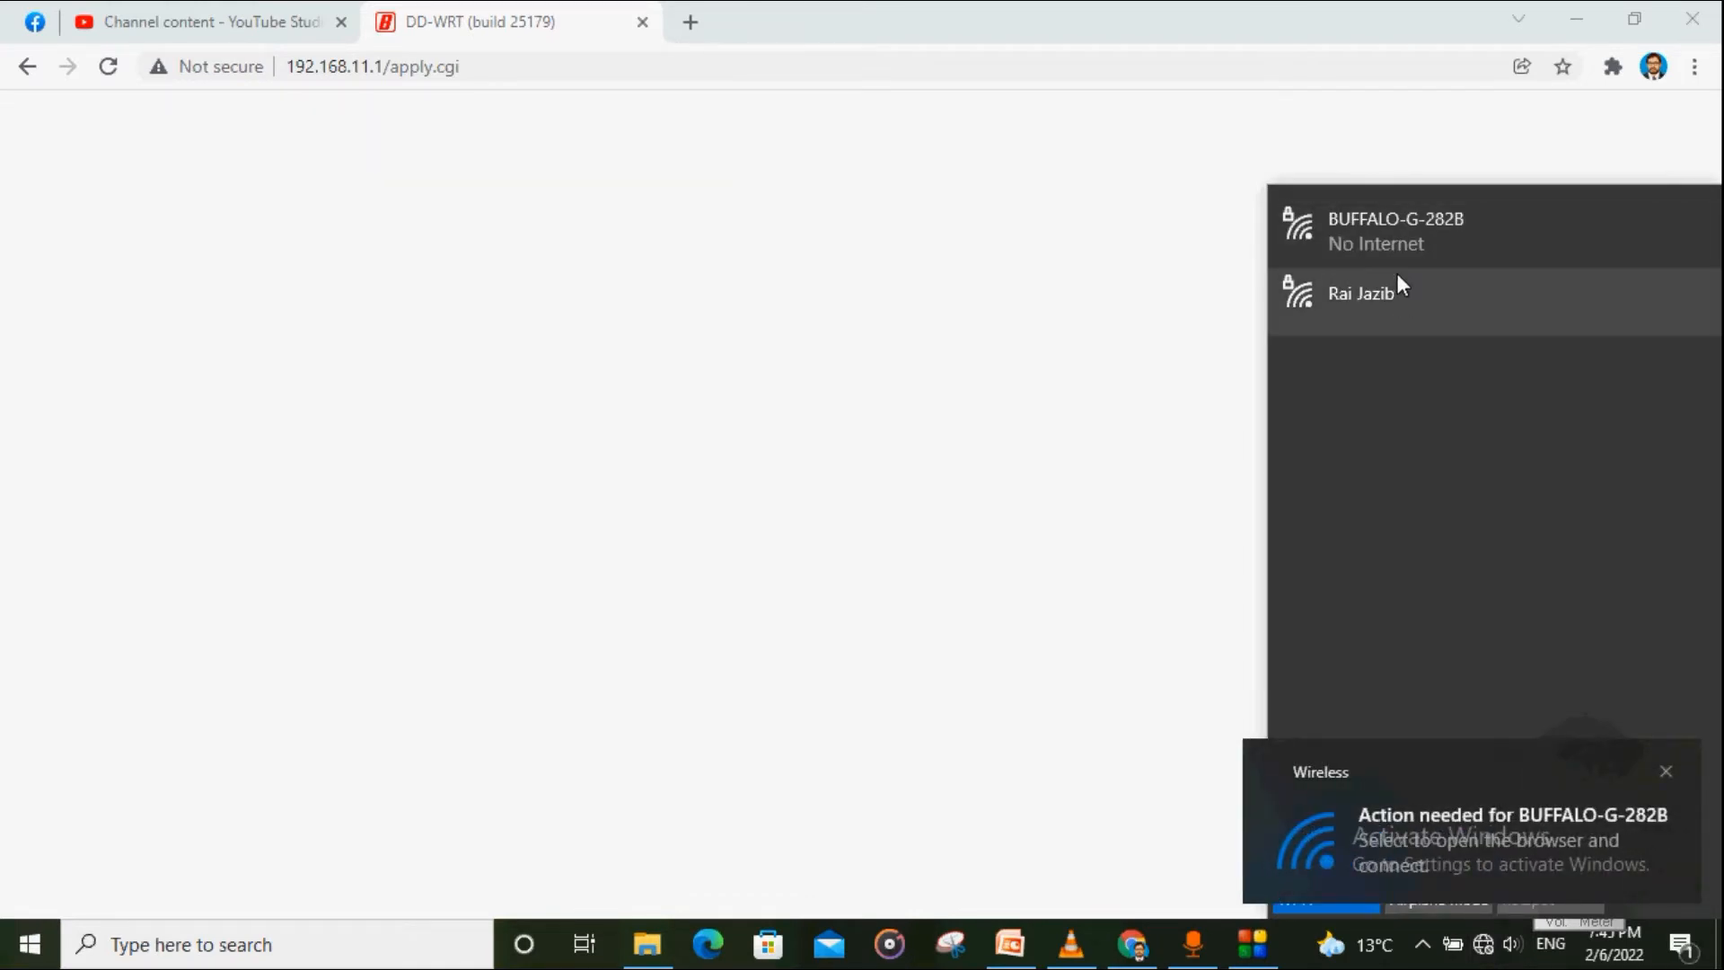
click(1367, 234)
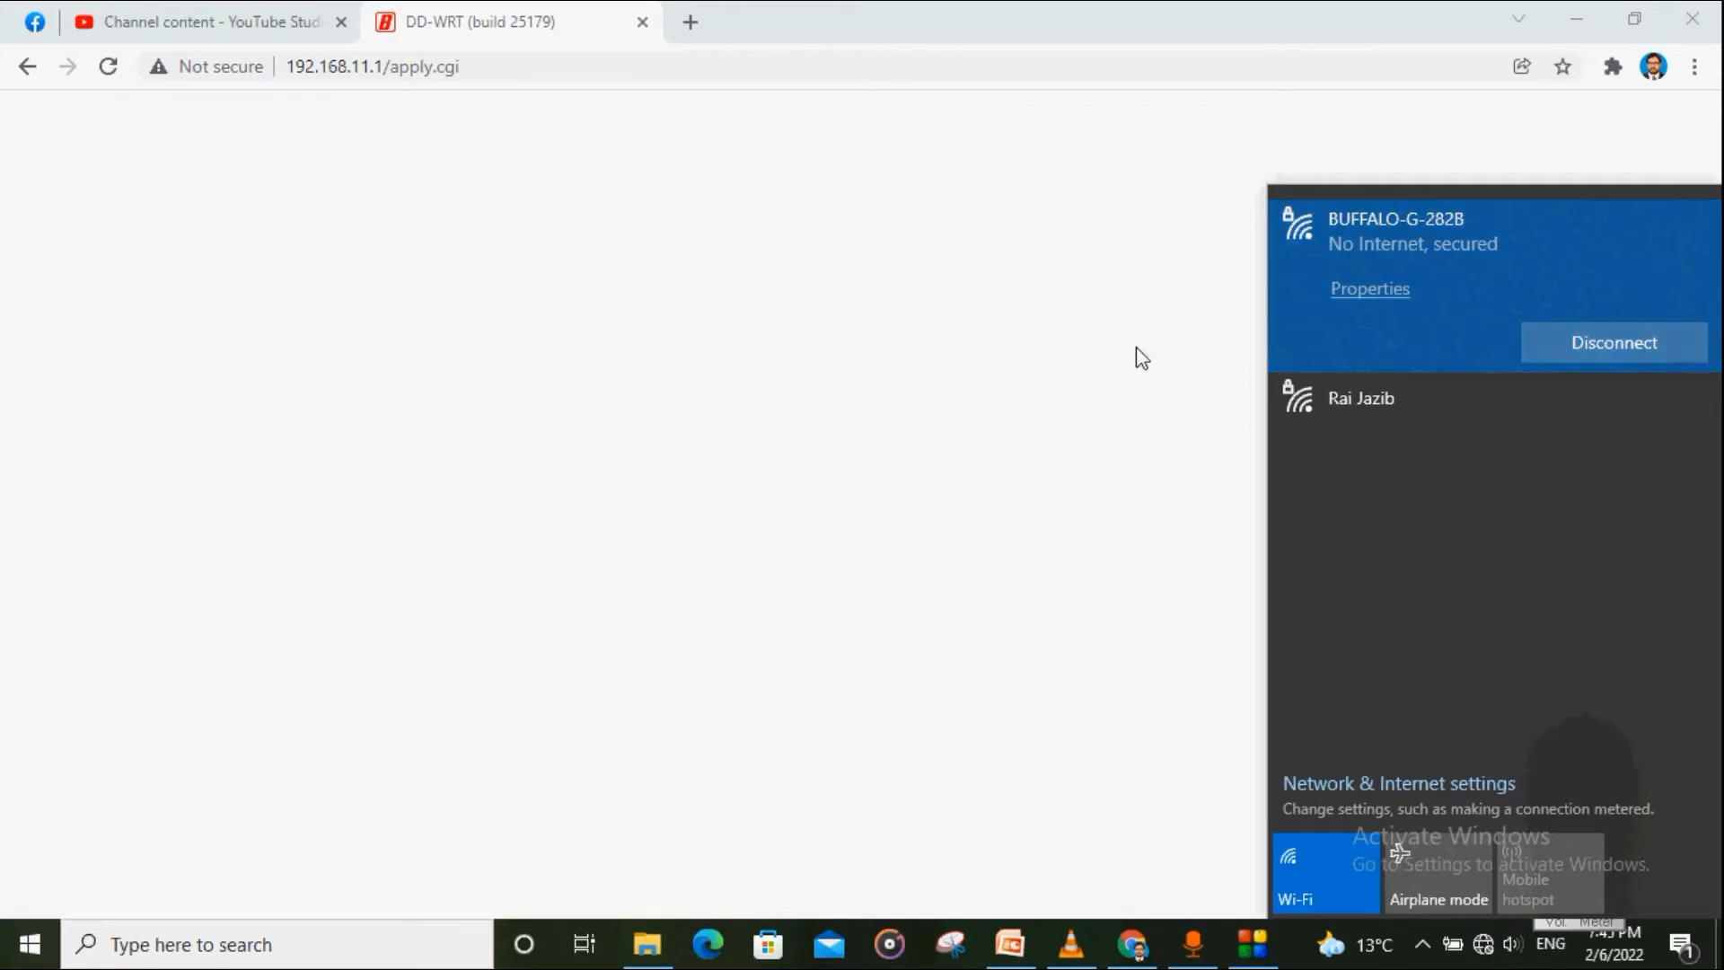
click(1097, 359)
click(573, 73)
click(593, 73)
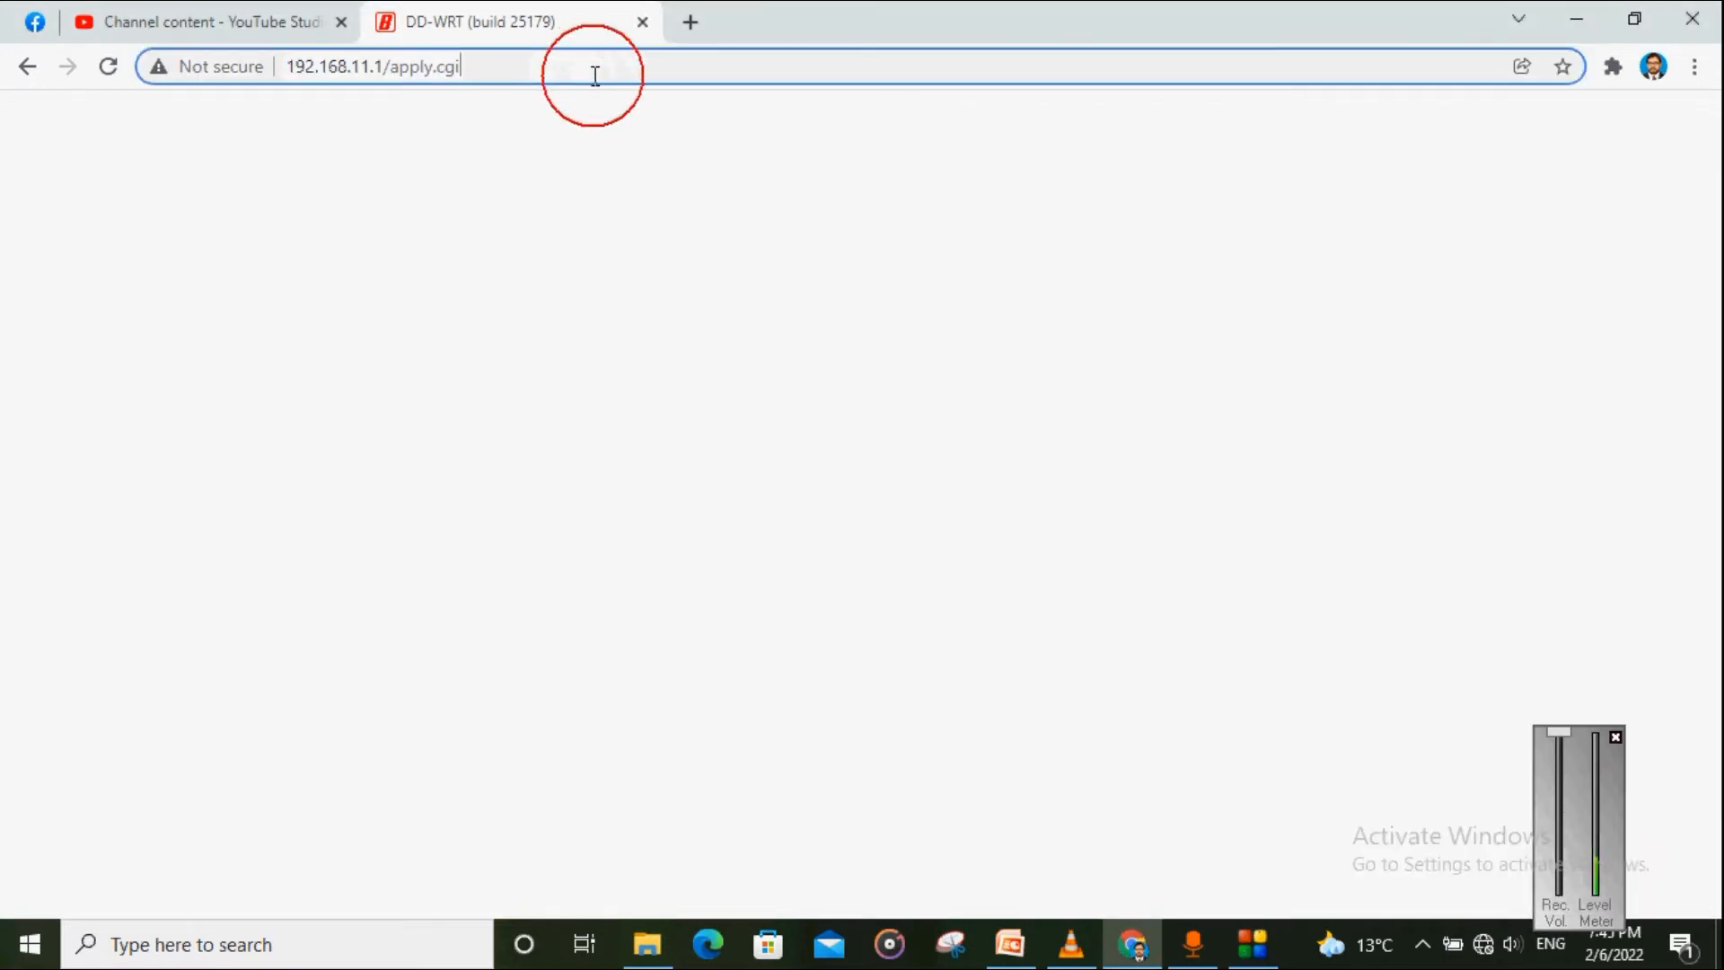
Step: Change the address from apply.cgi to 192.168.11.1 and load the router home page
key(BackSpace)
key(BackSpace)
key(BackSpace)
key(BackSpace)
key(BackSpace)
key(BackSpace)
key(BackSpace)
key(BackSpace)
key(BackSpace)
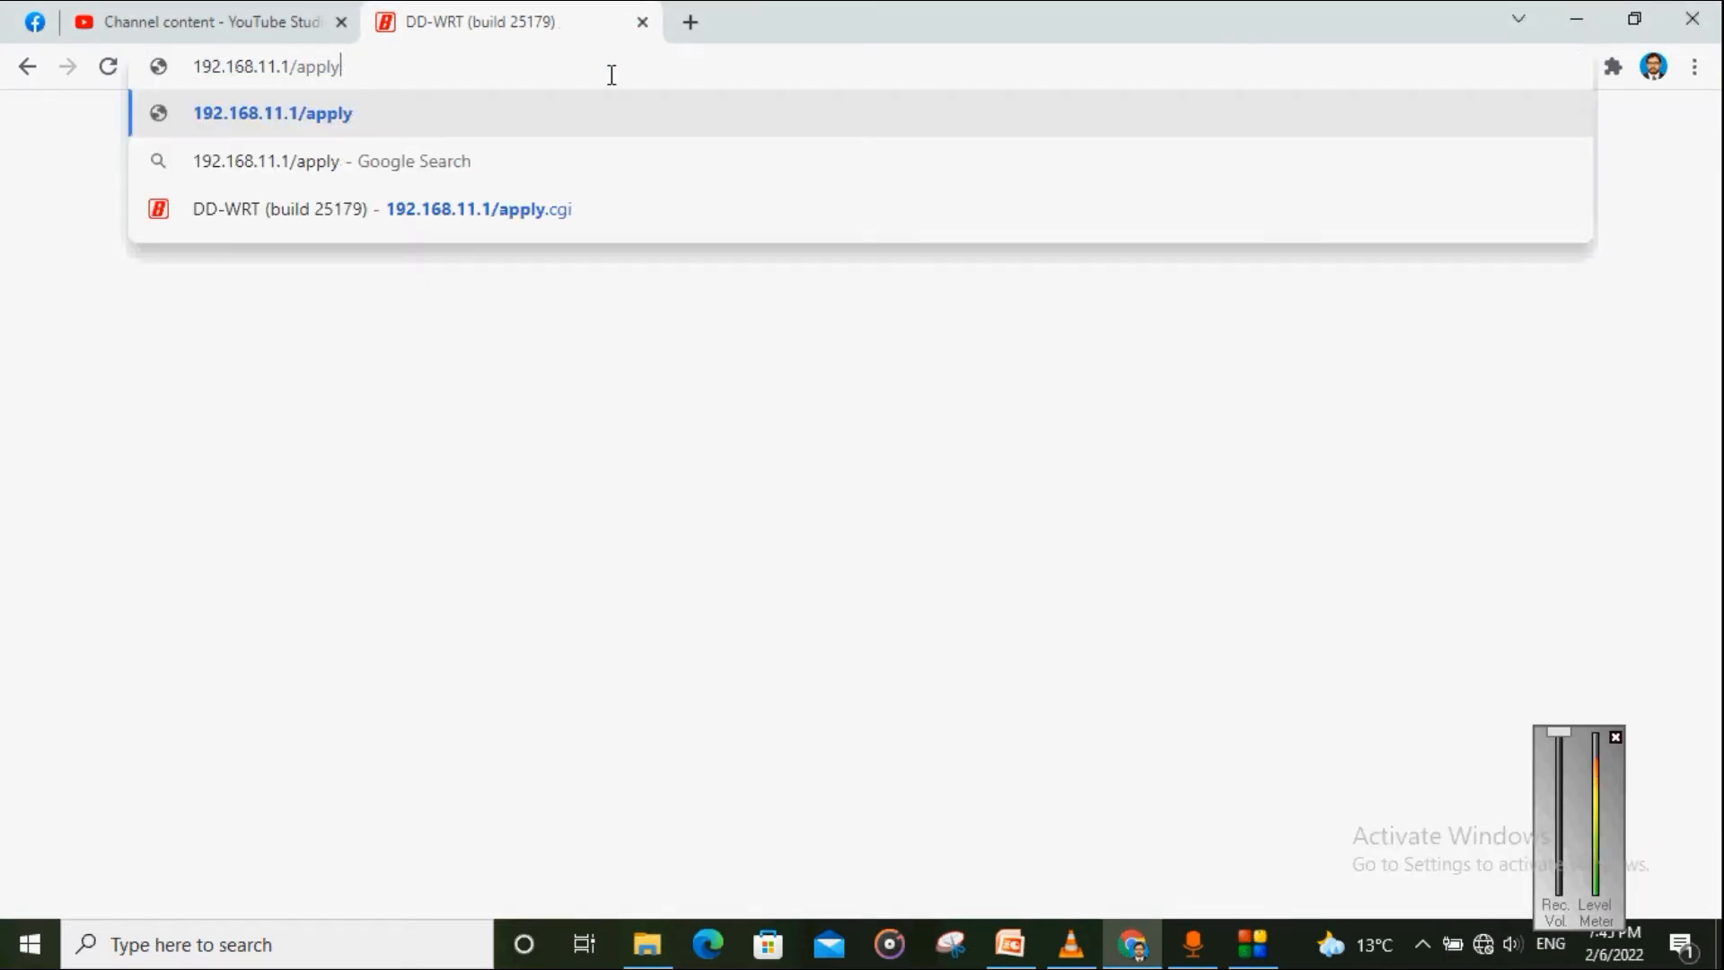
key(BackSpace)
key(BackSpace)
key(BackSpace)
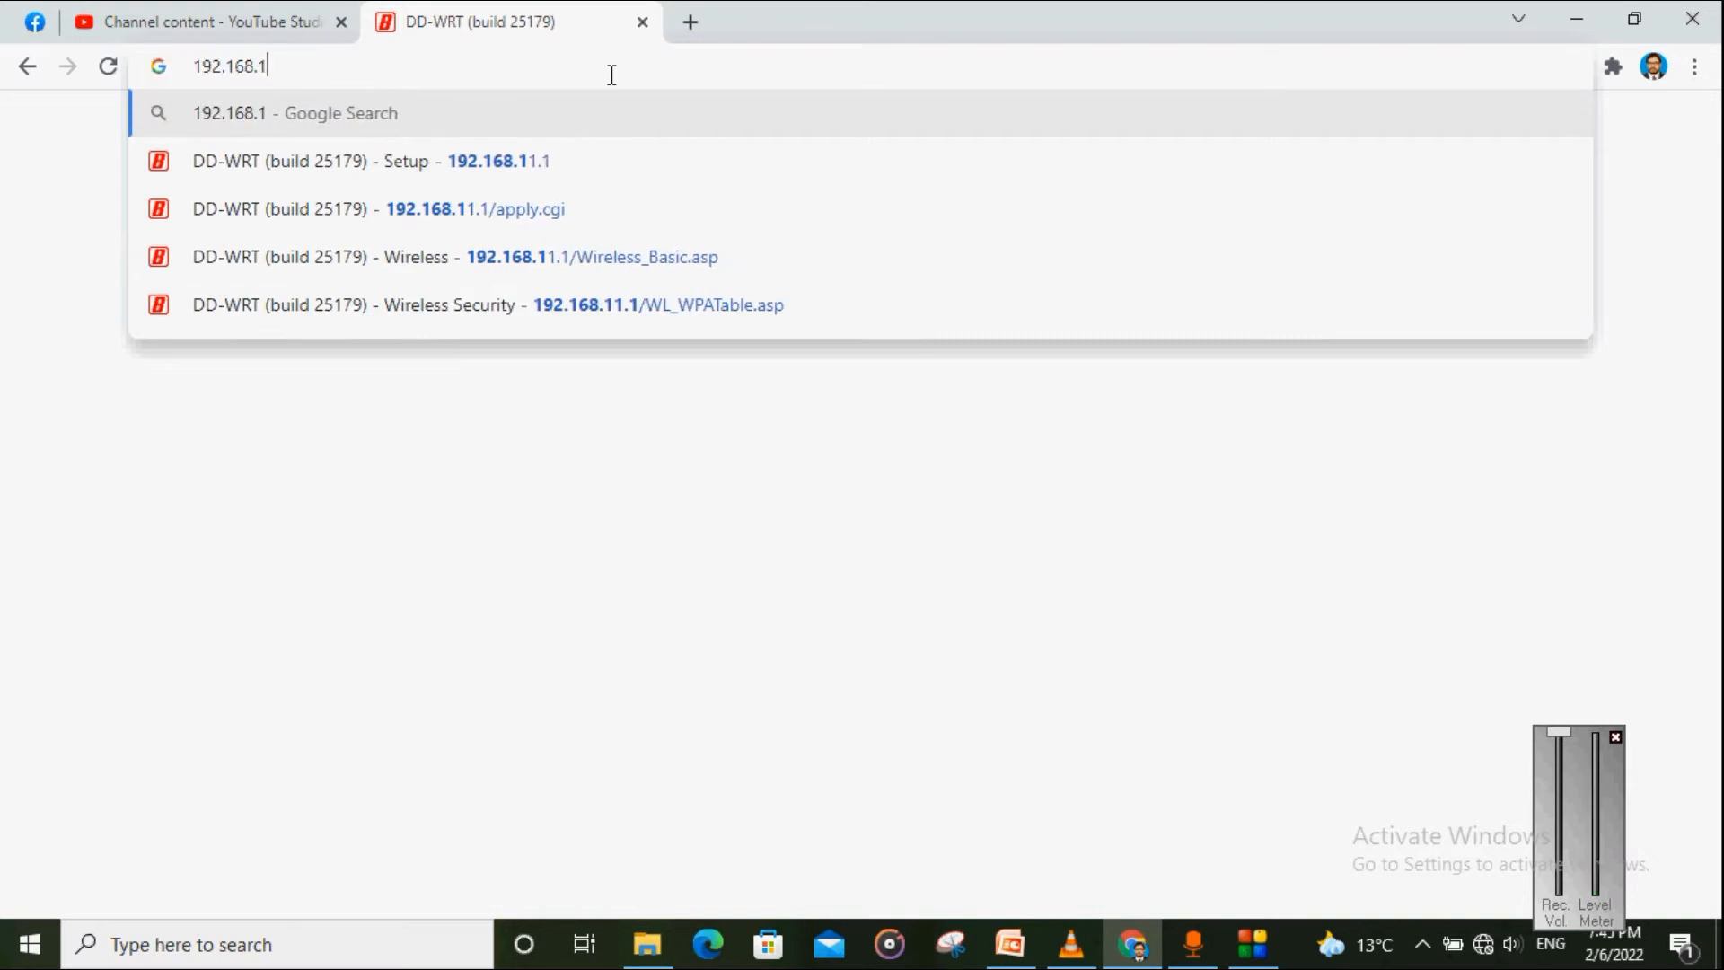
text(.1)
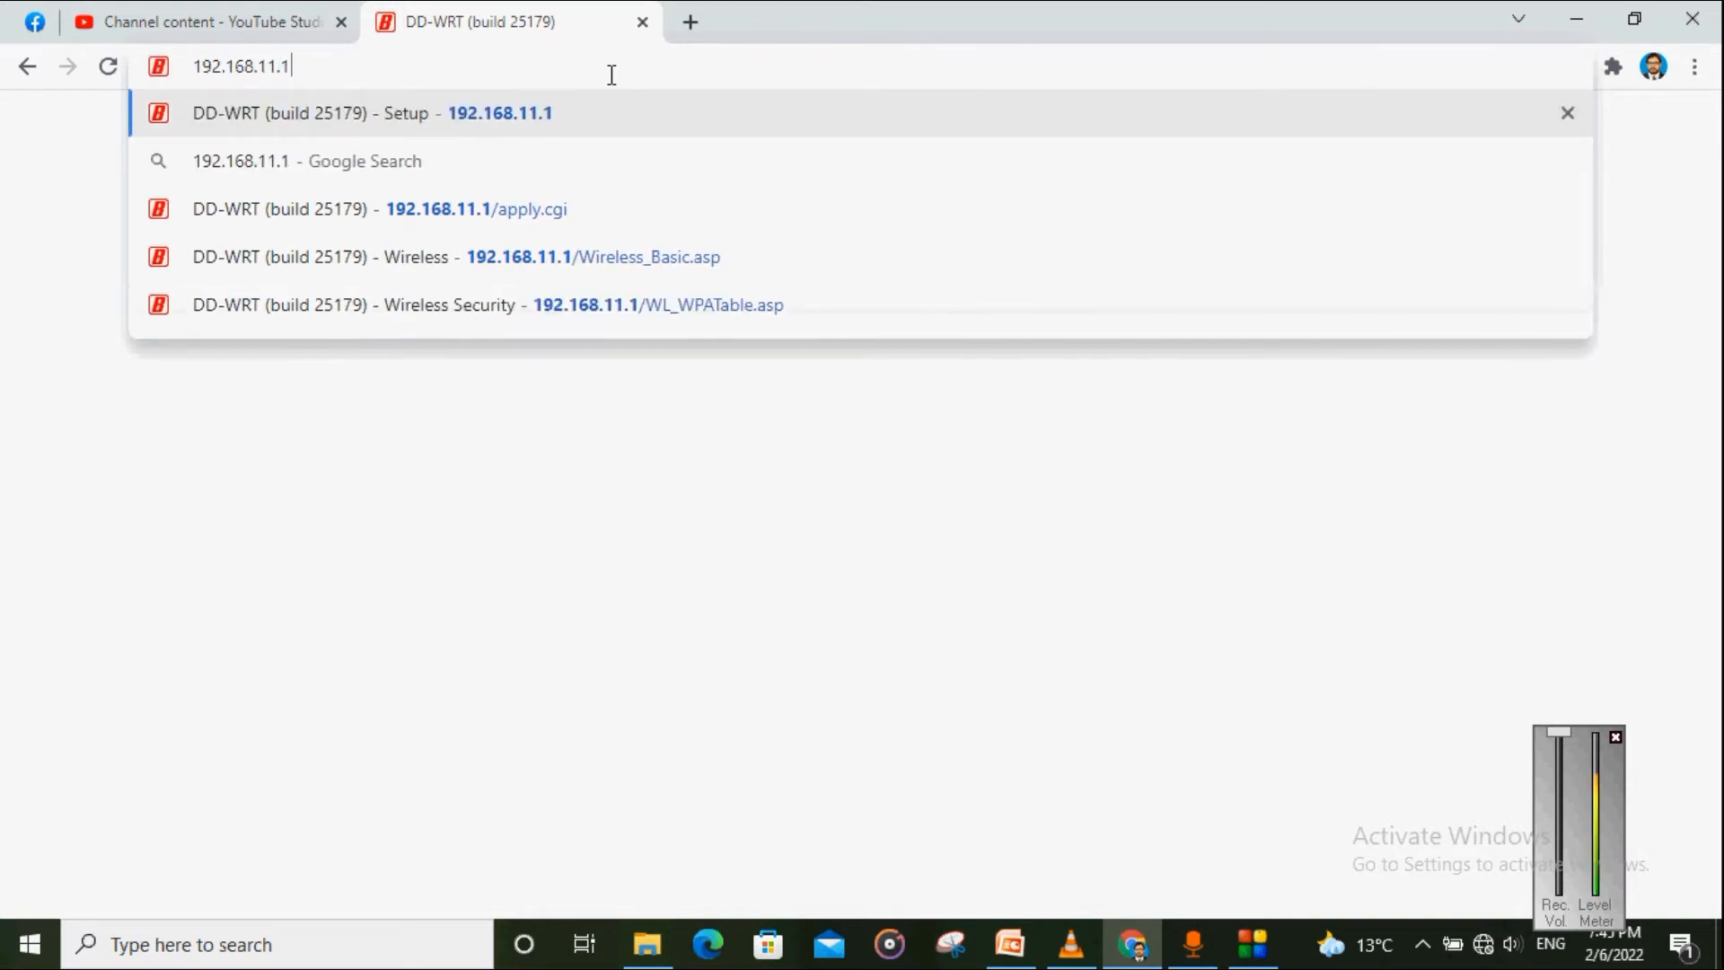
key(Return)
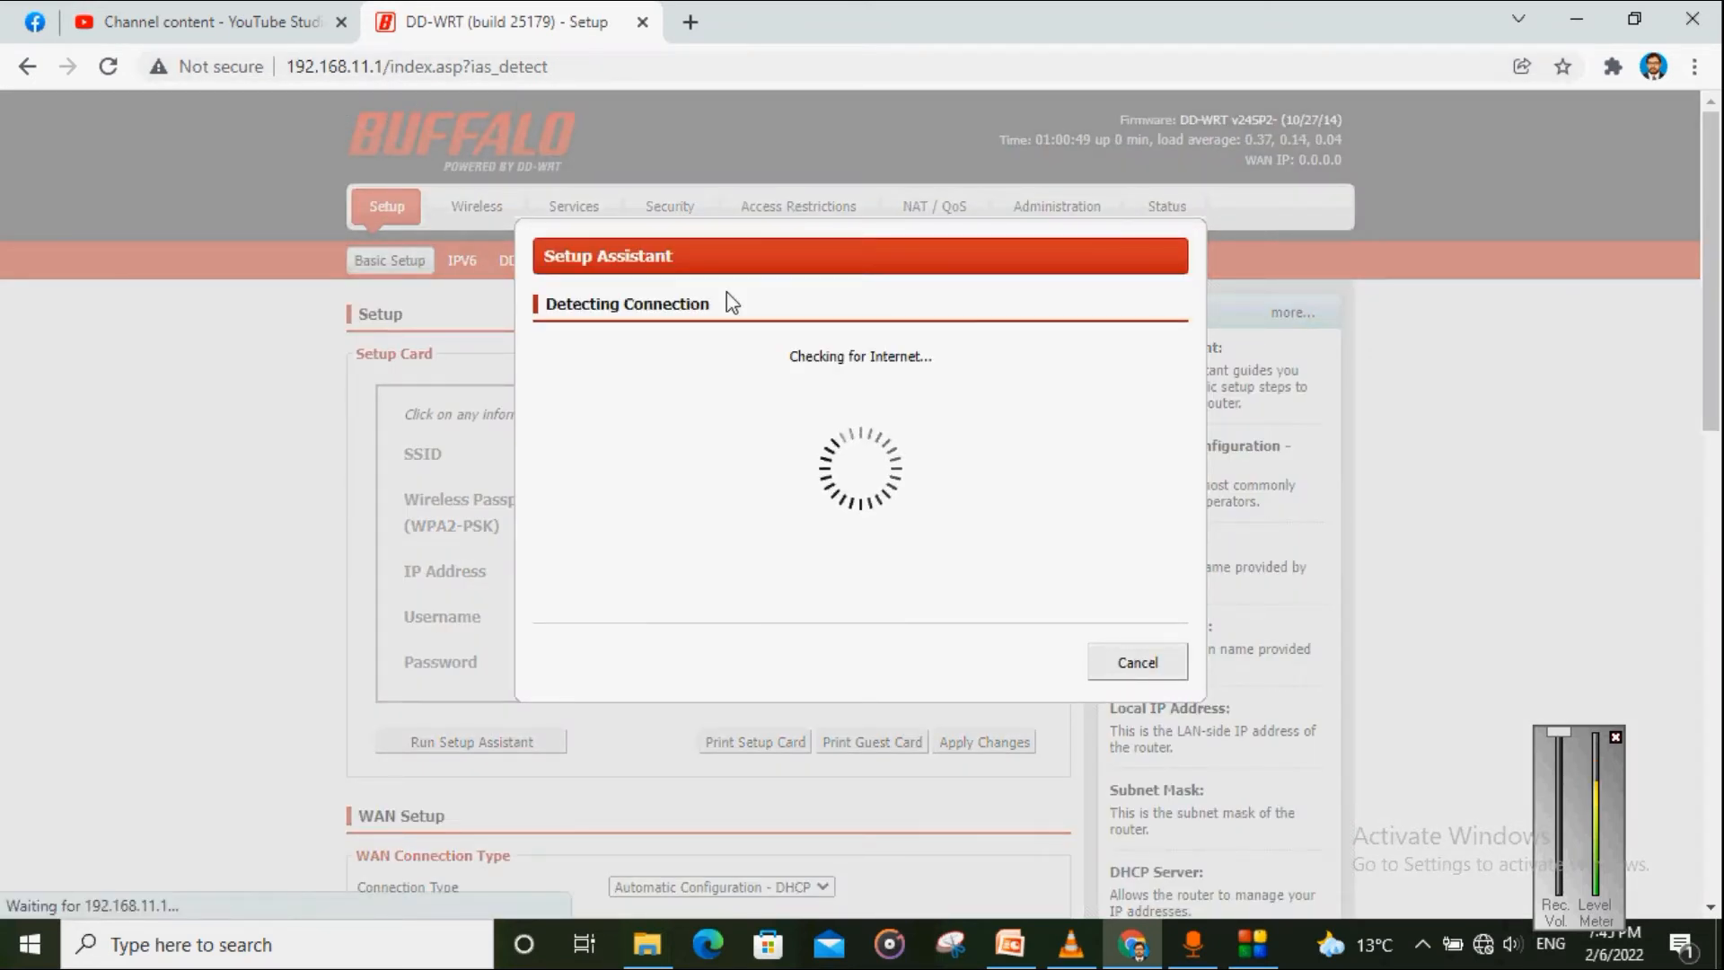
Step: Stop connection detection and step through the Setup Assistant to the default User Account
drag(544, 305, 683, 314)
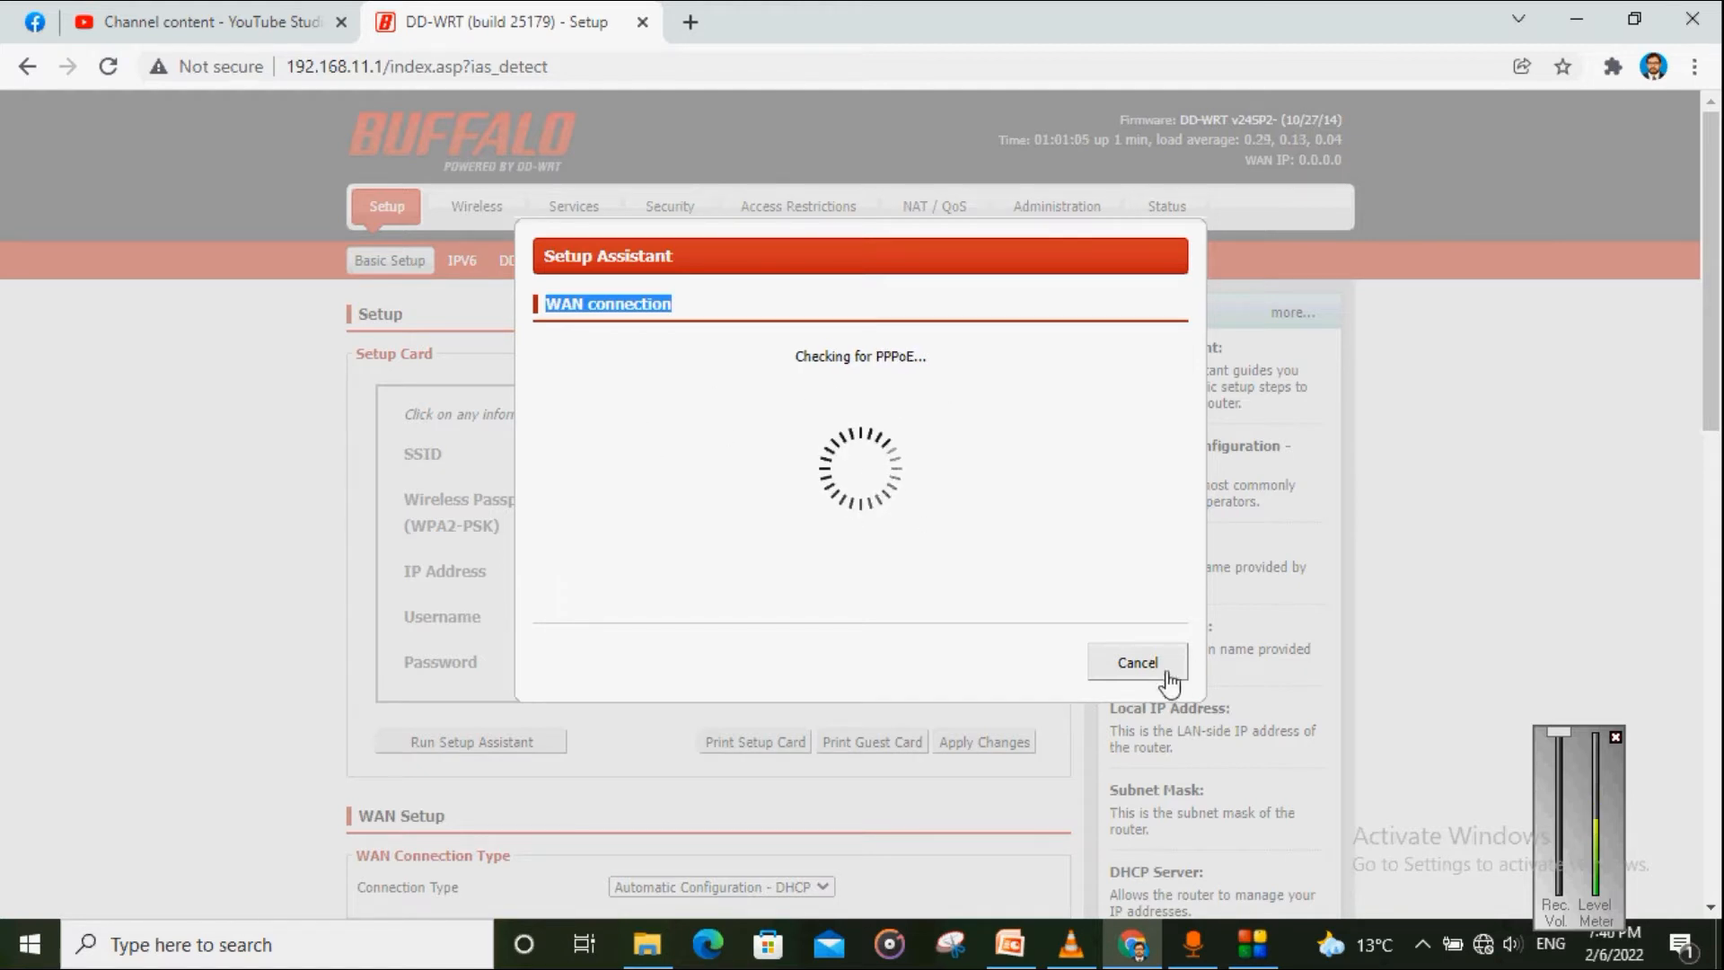
click(1133, 674)
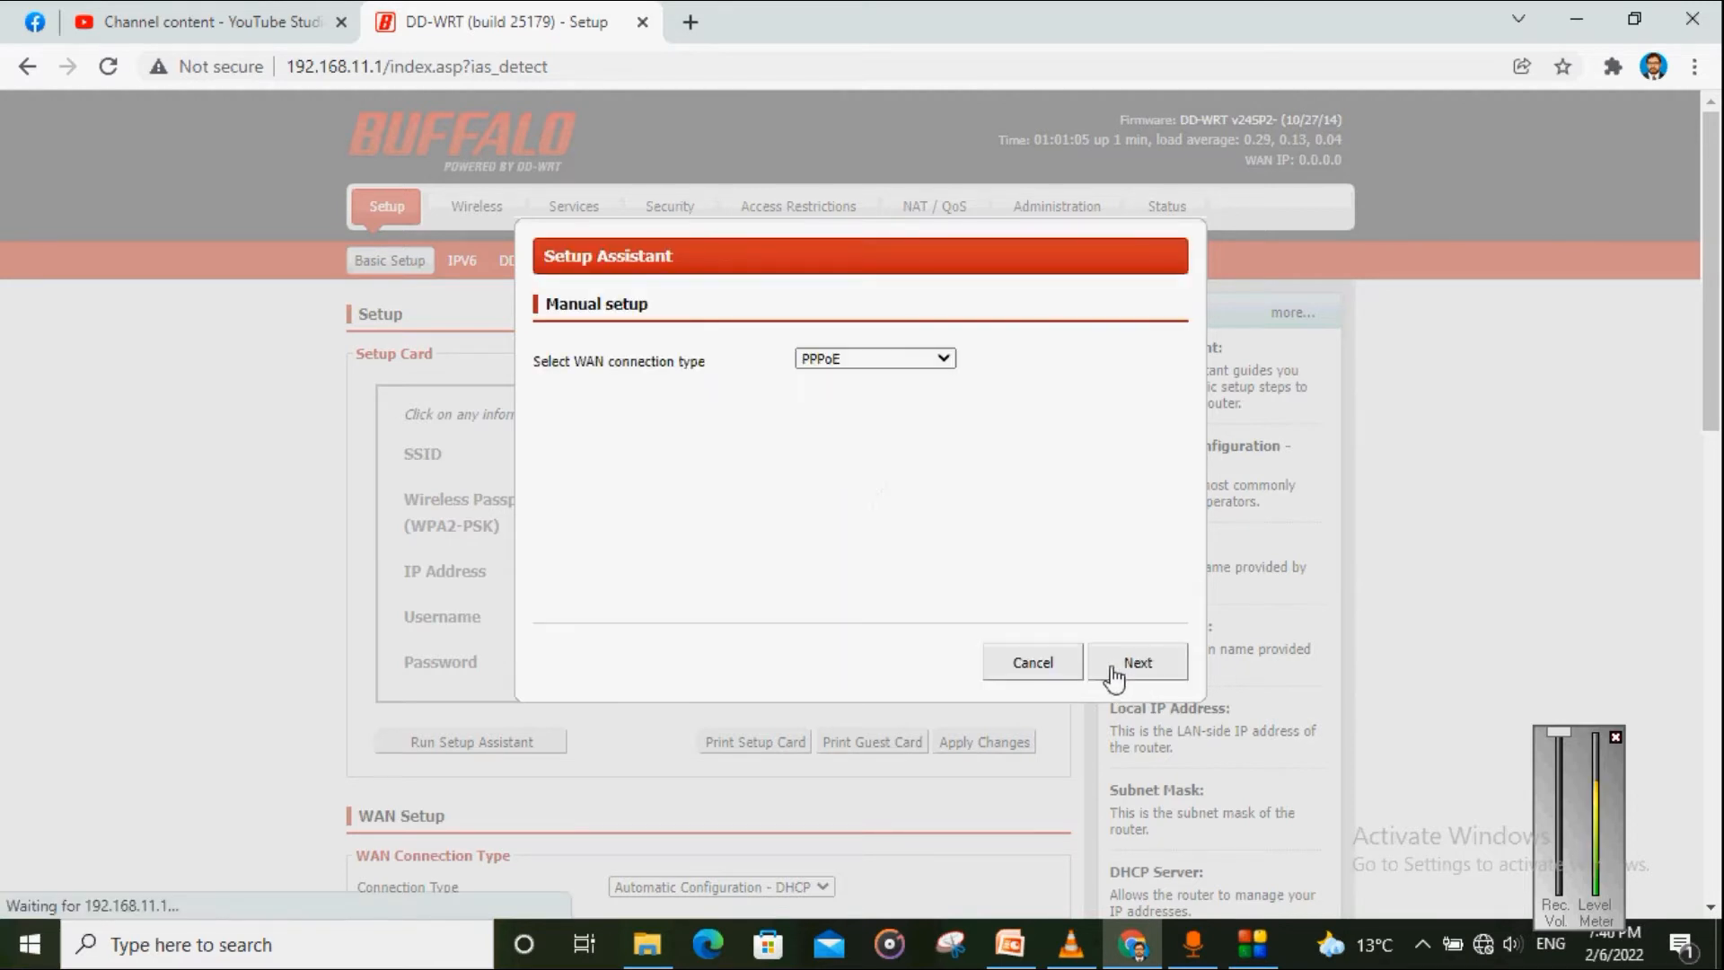
click(1033, 663)
click(831, 490)
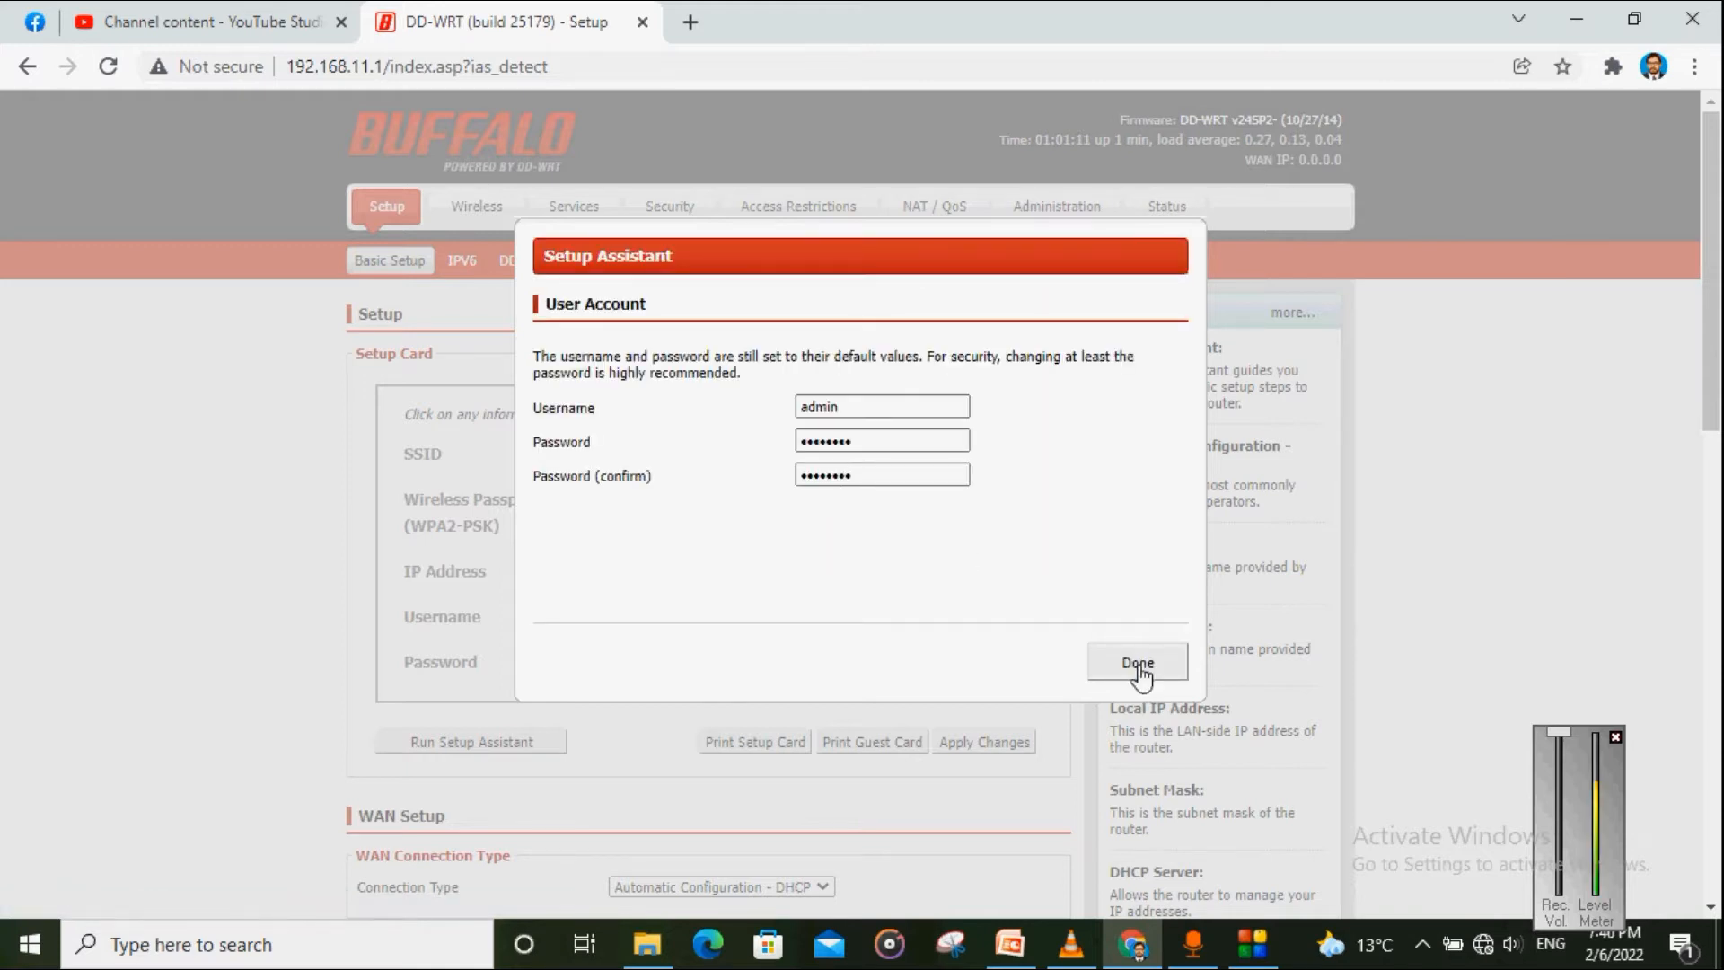
click(1140, 669)
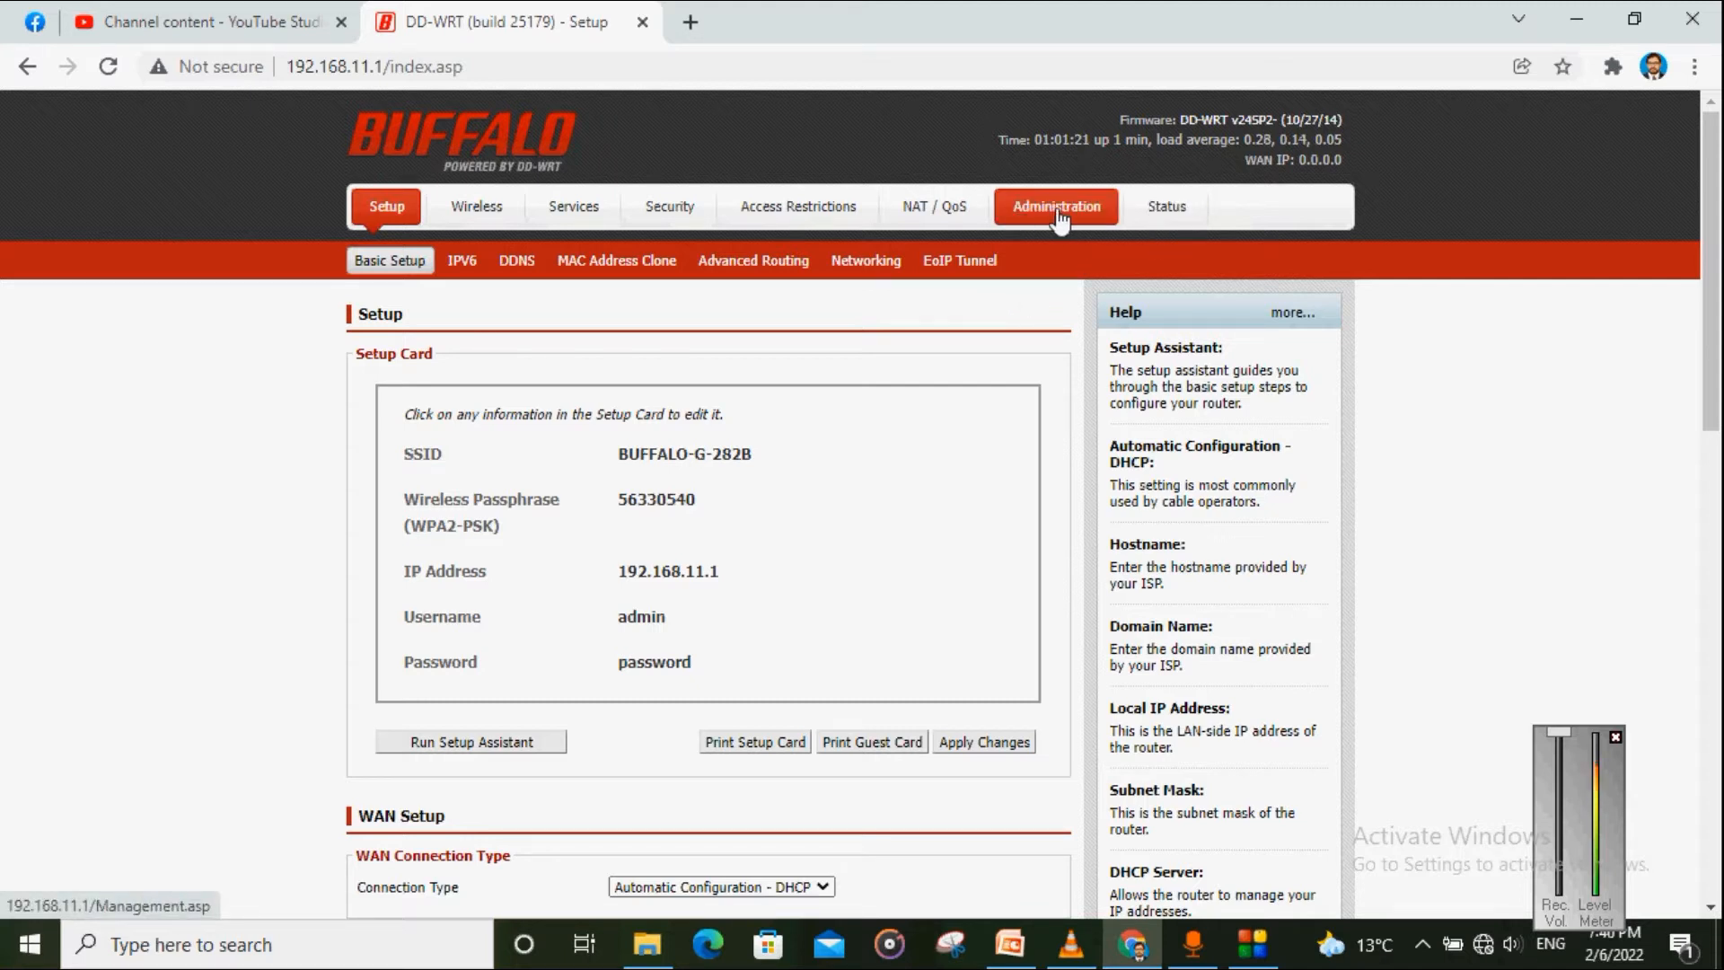
Step: Show the Status > Wireless page and scroll down to the connected Wireless Nodes
click(1166, 220)
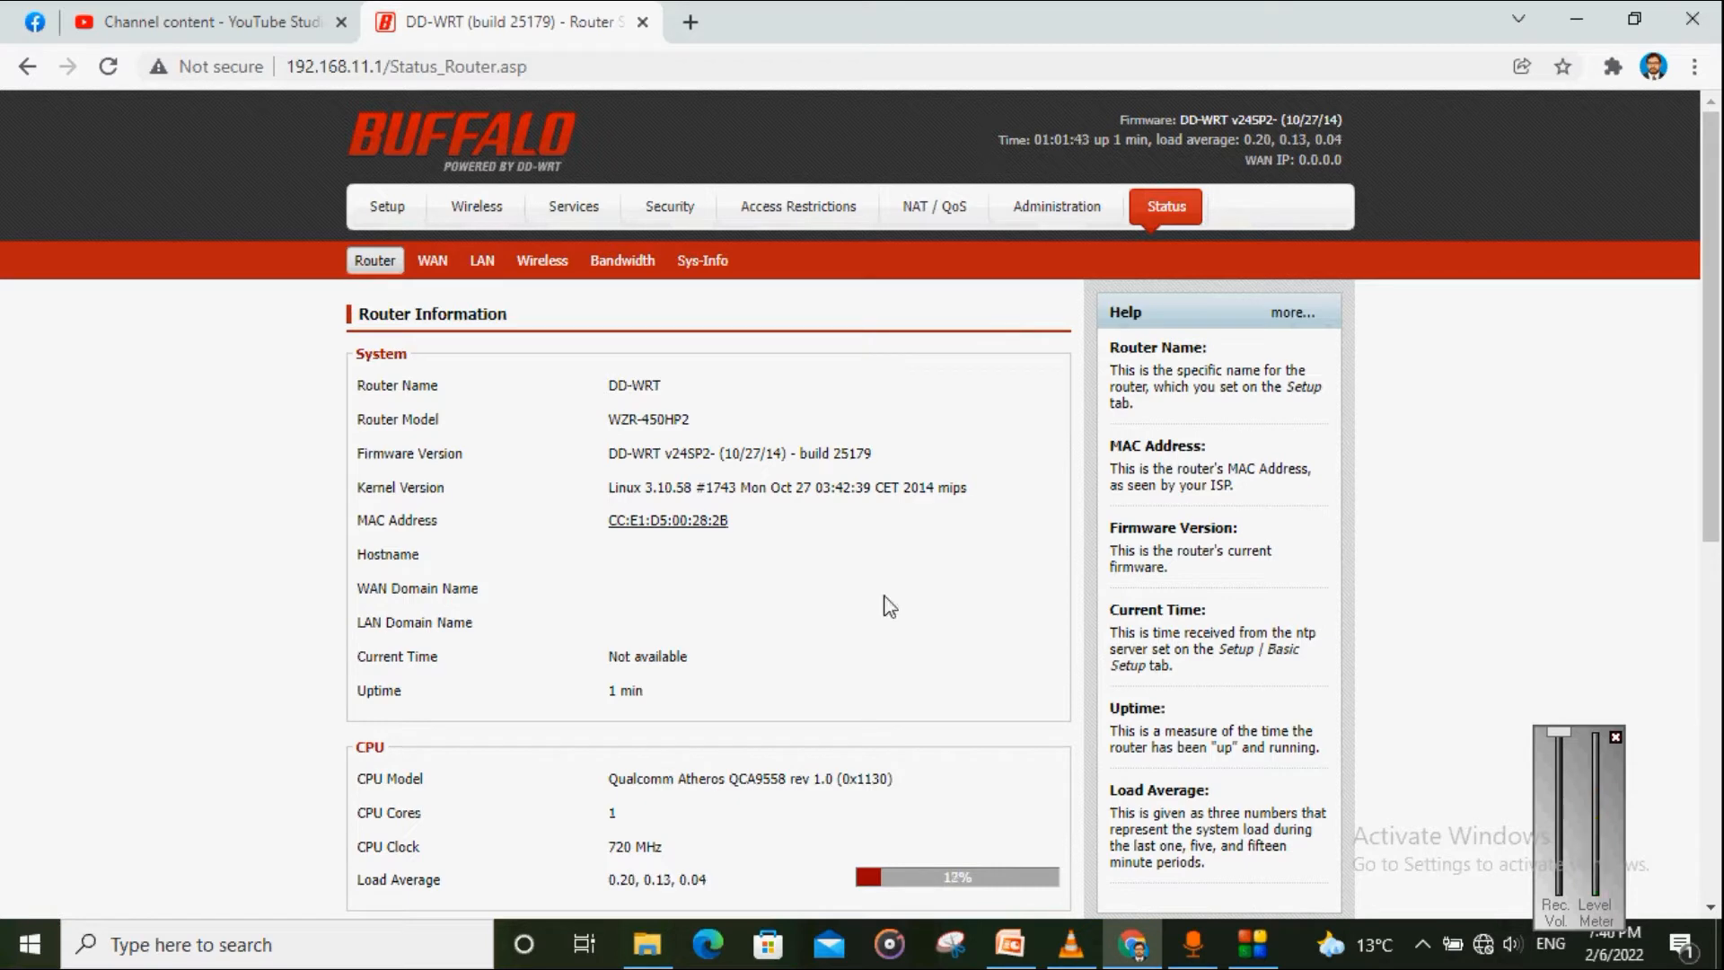
click(540, 277)
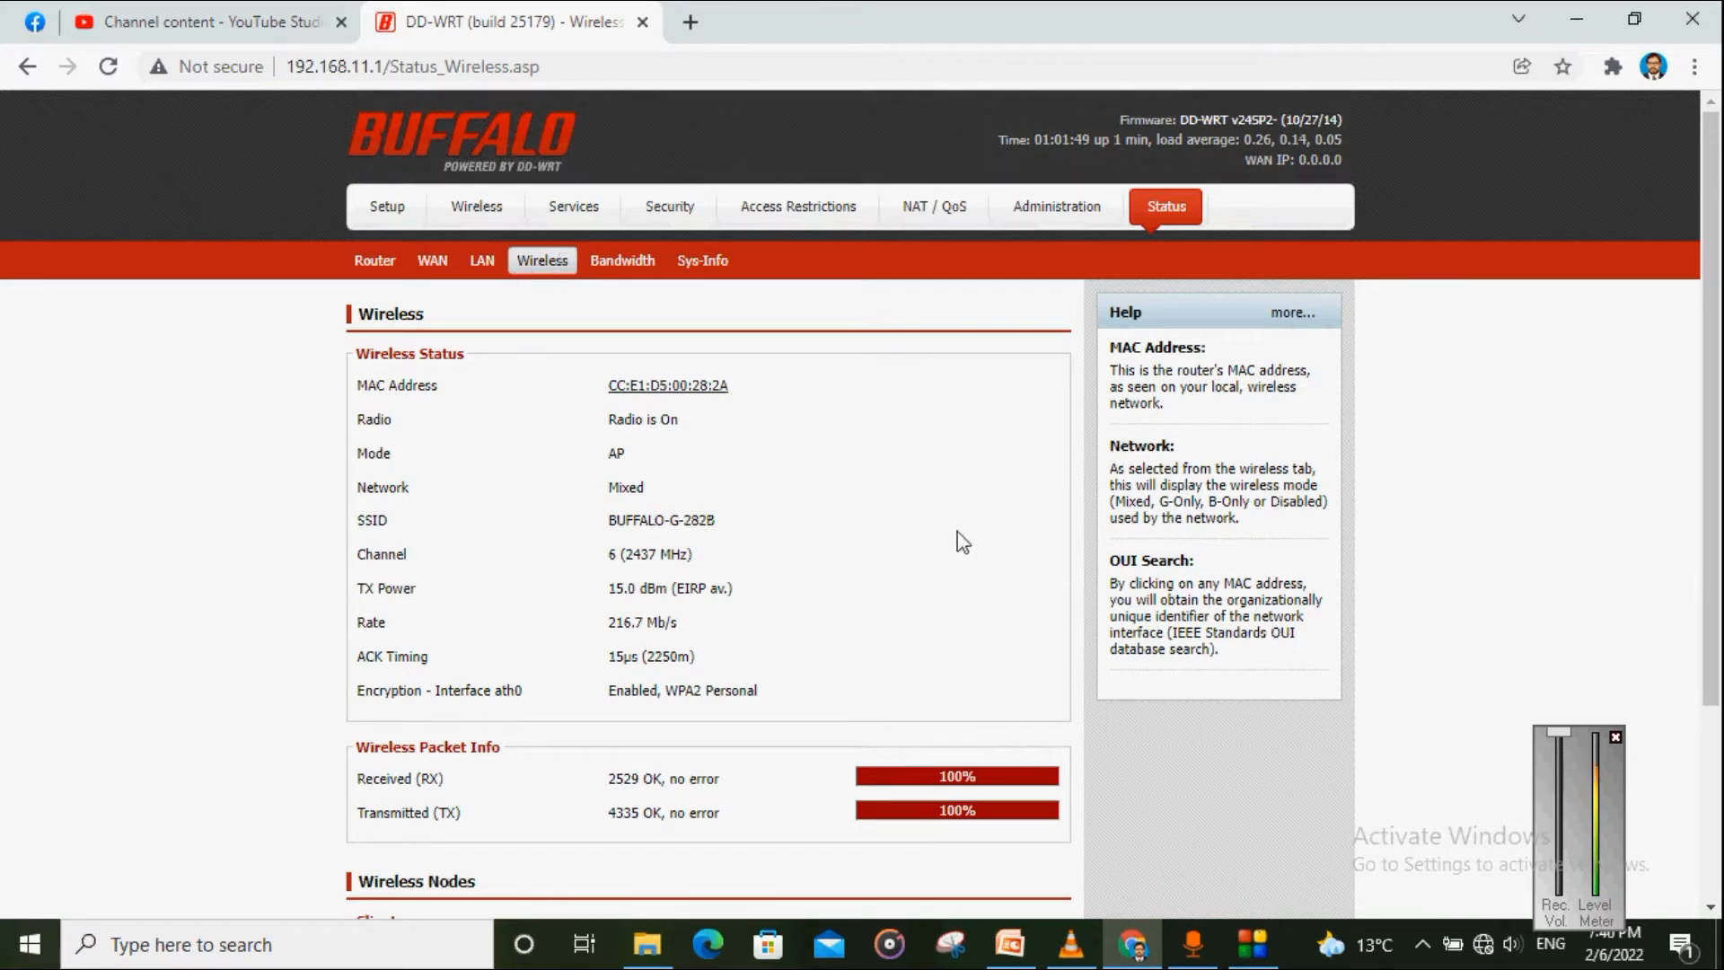
scroll(798, 542, down, 3)
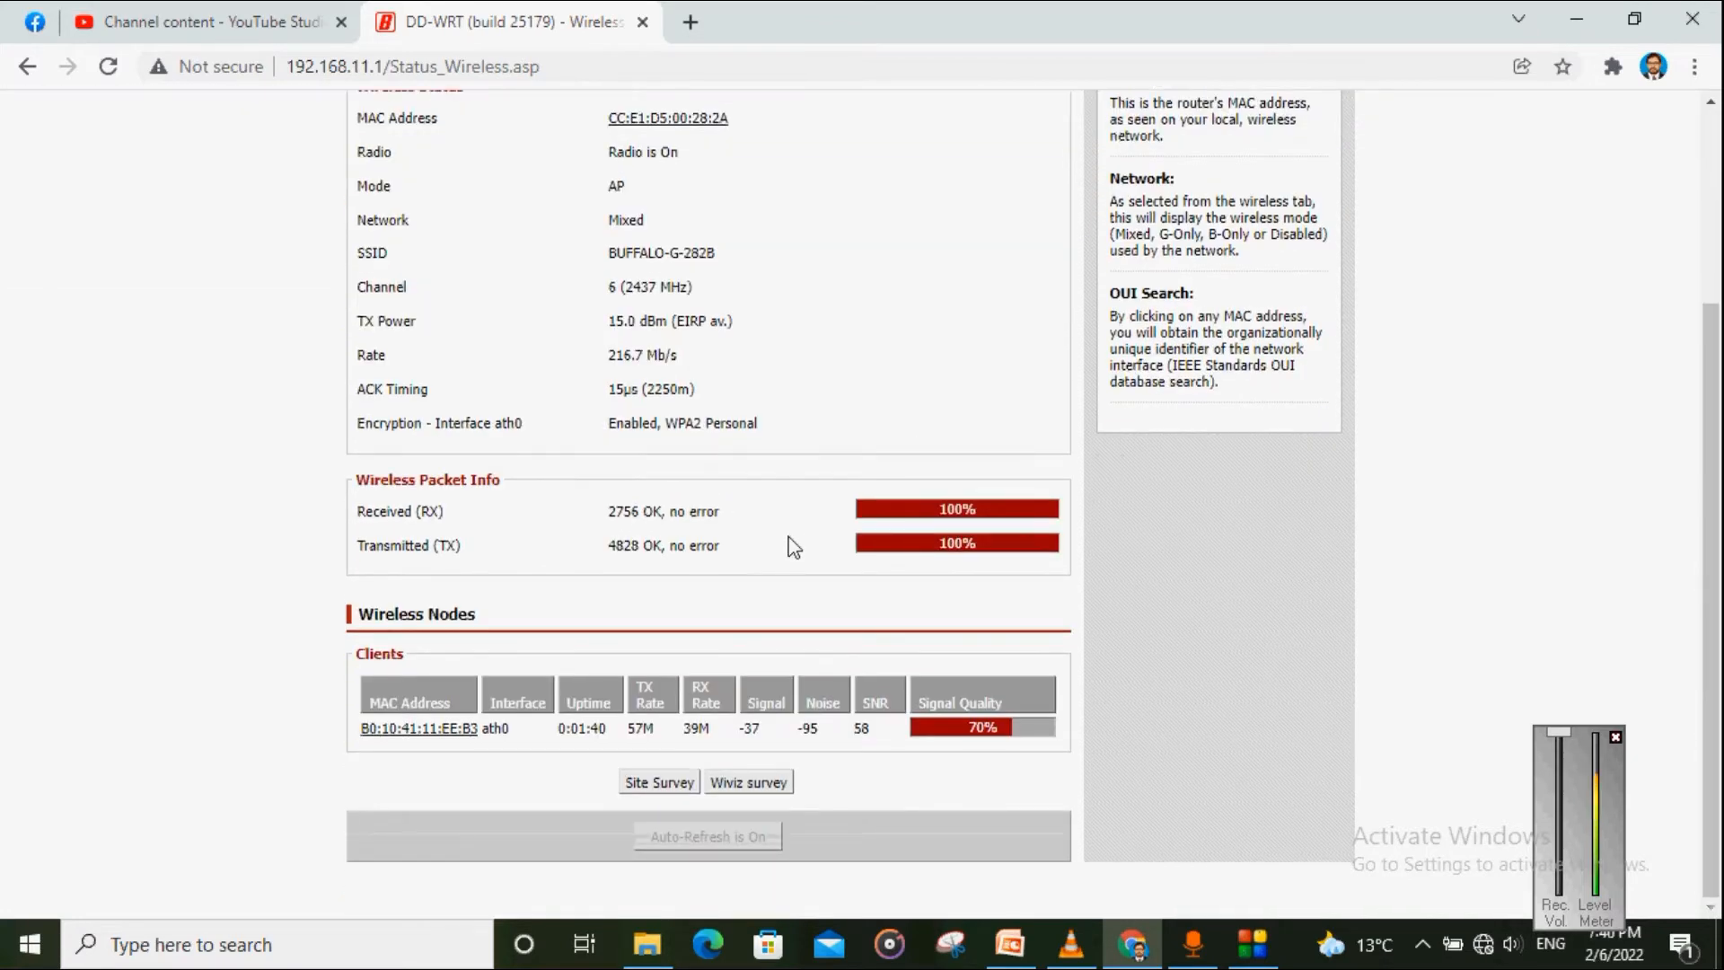
click(661, 784)
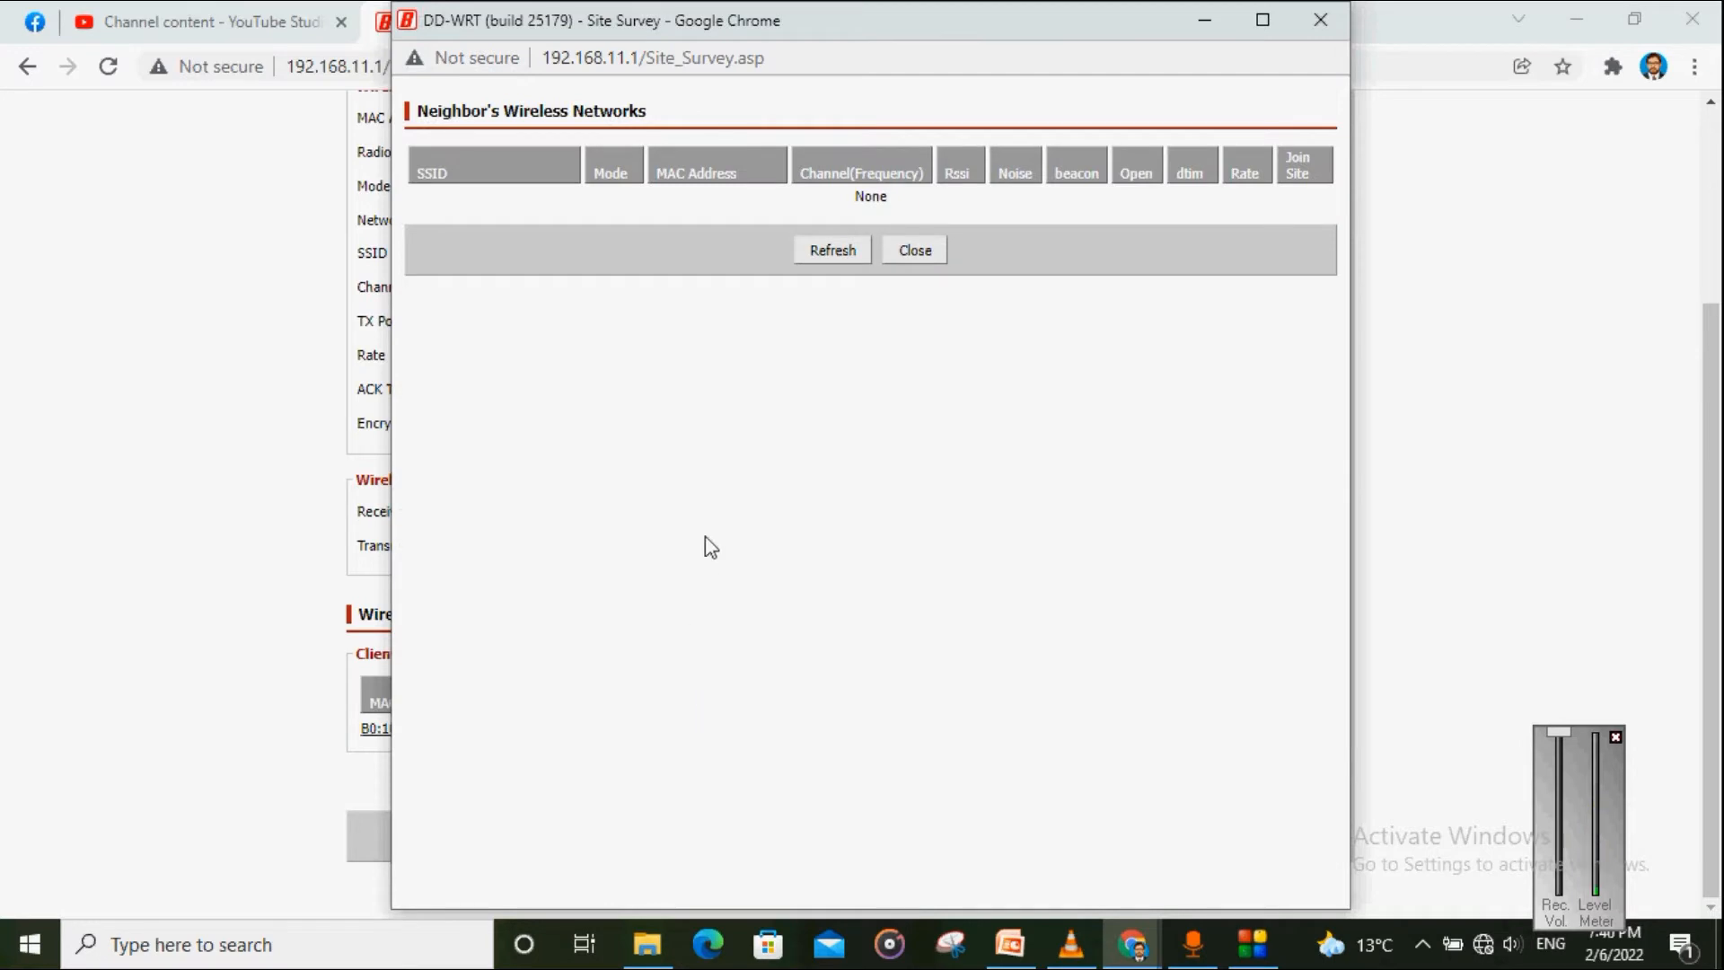
click(813, 253)
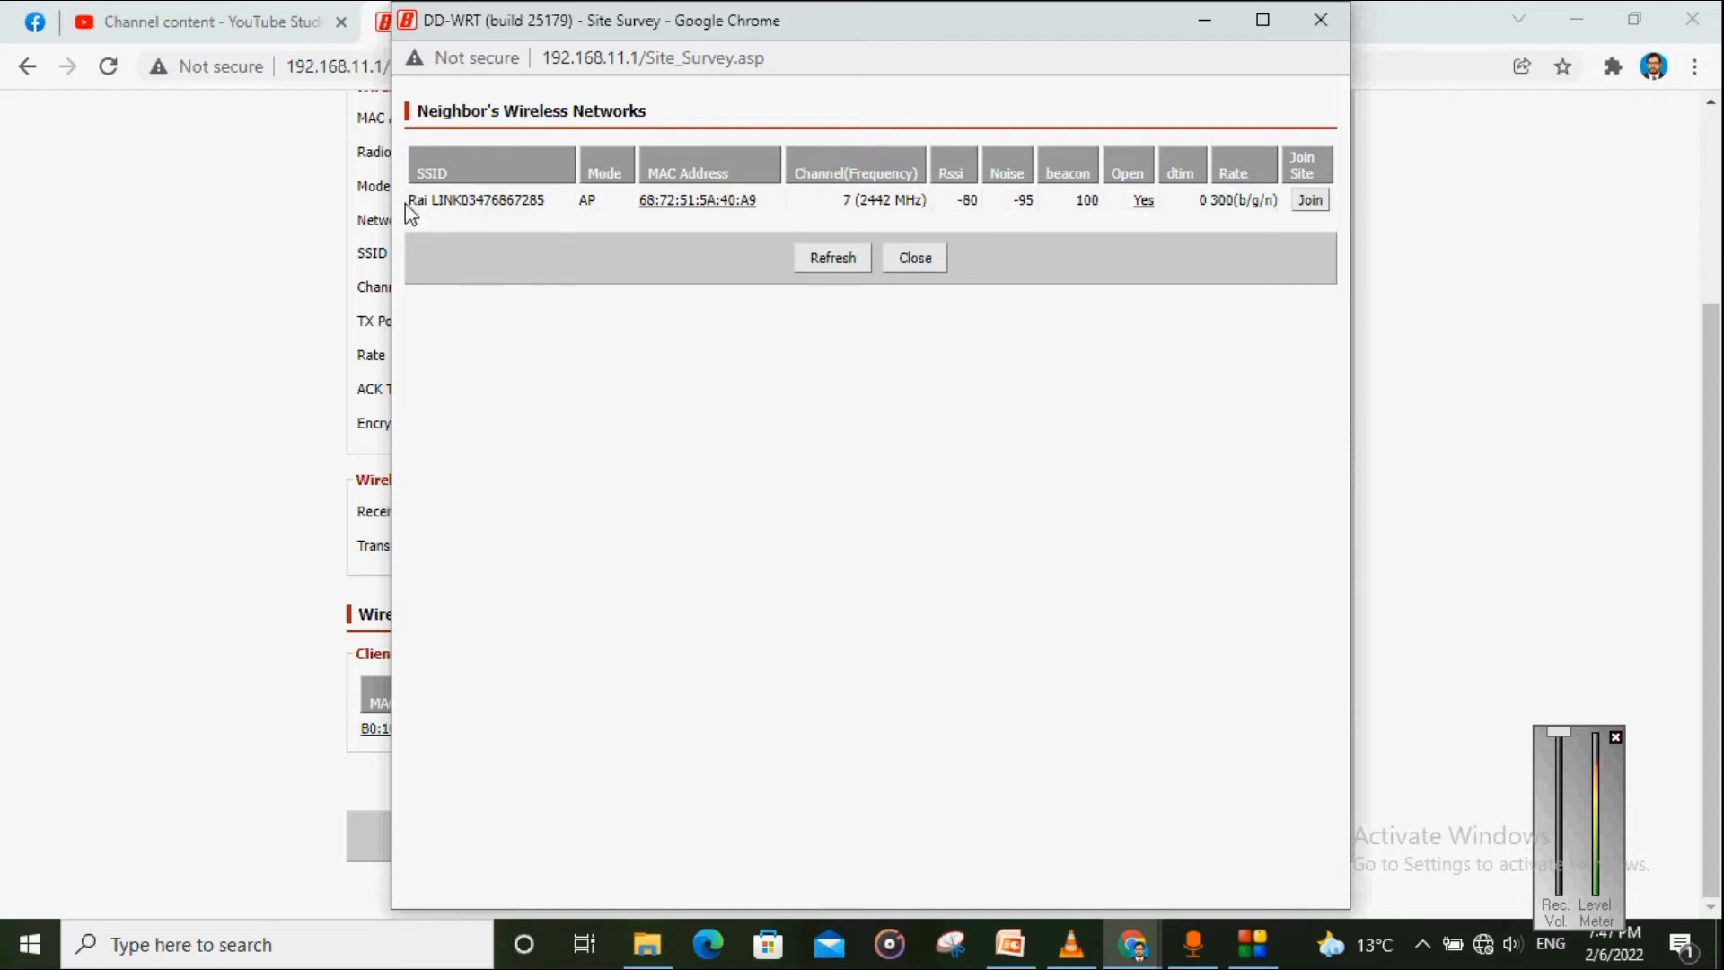
drag(406, 203, 543, 205)
click(541, 210)
click(817, 258)
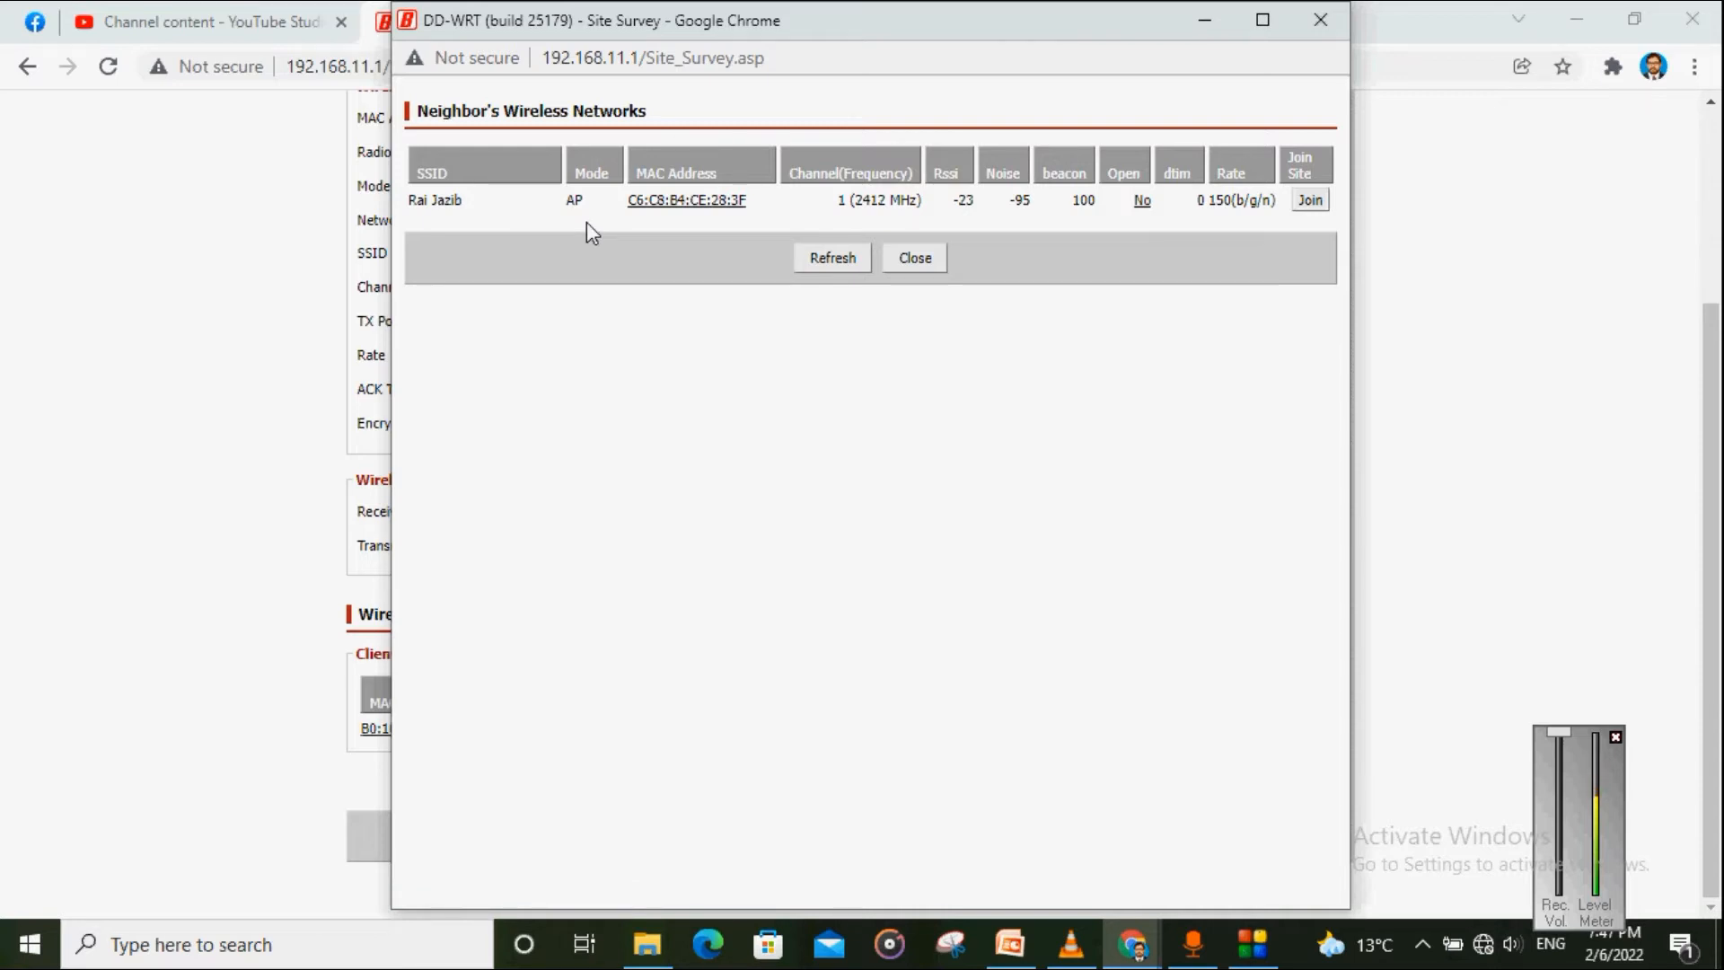
click(839, 265)
click(826, 268)
click(1483, 944)
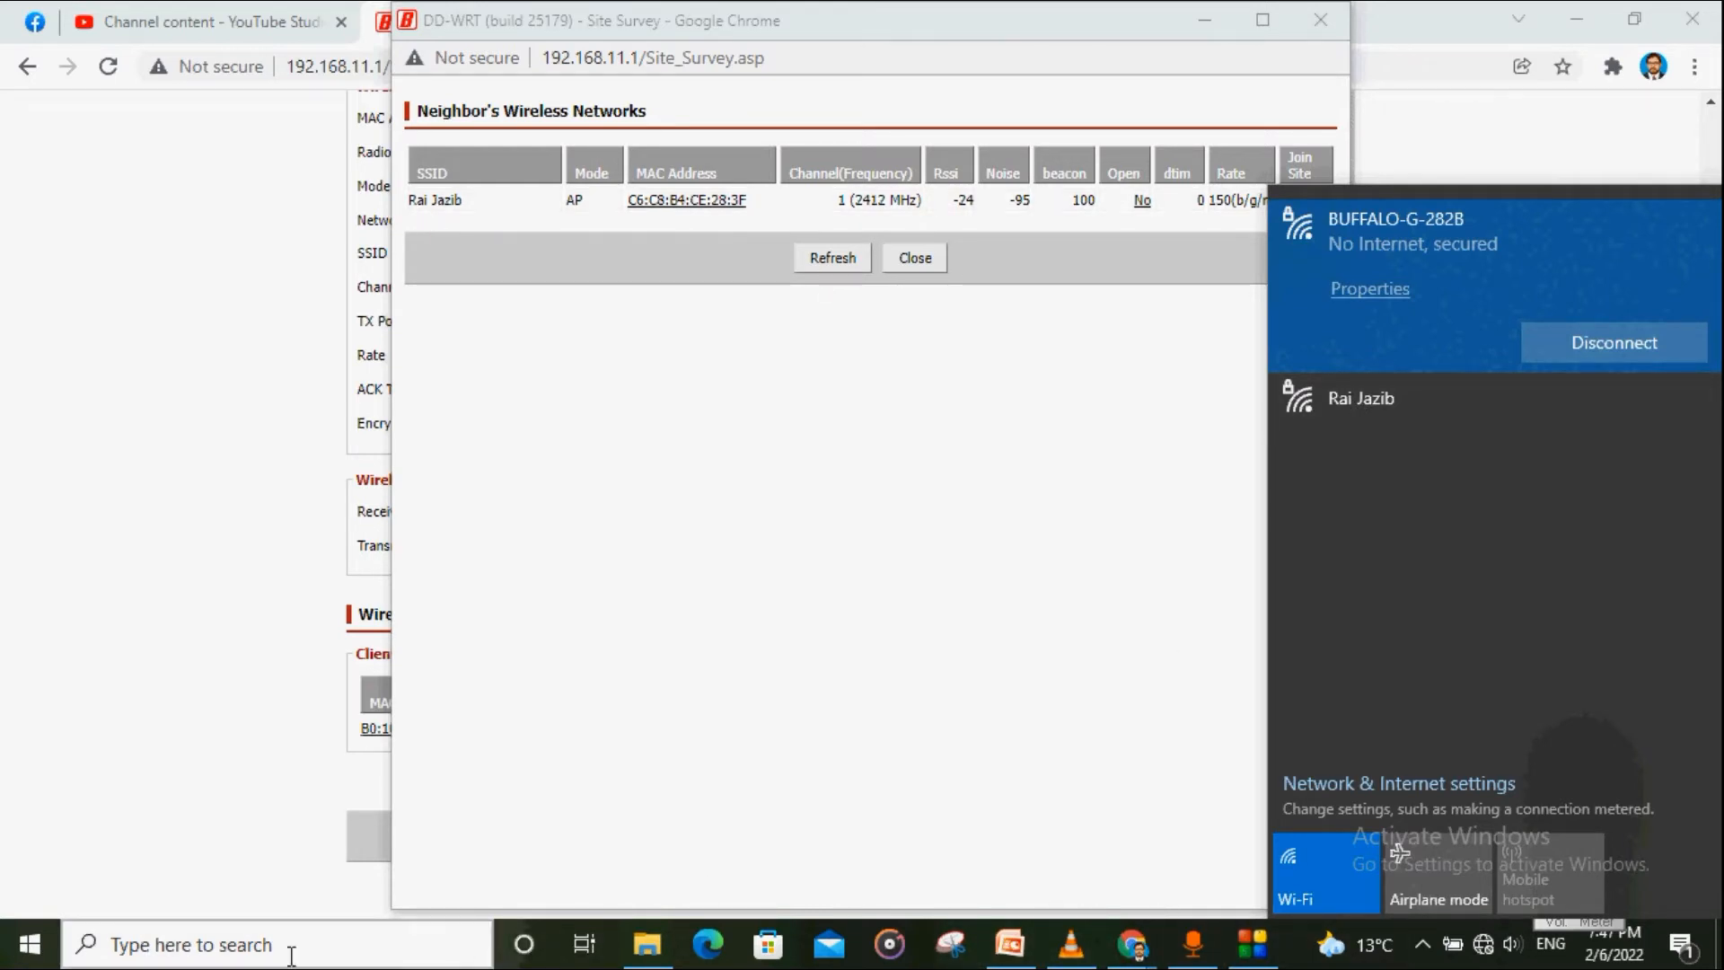
click(860, 472)
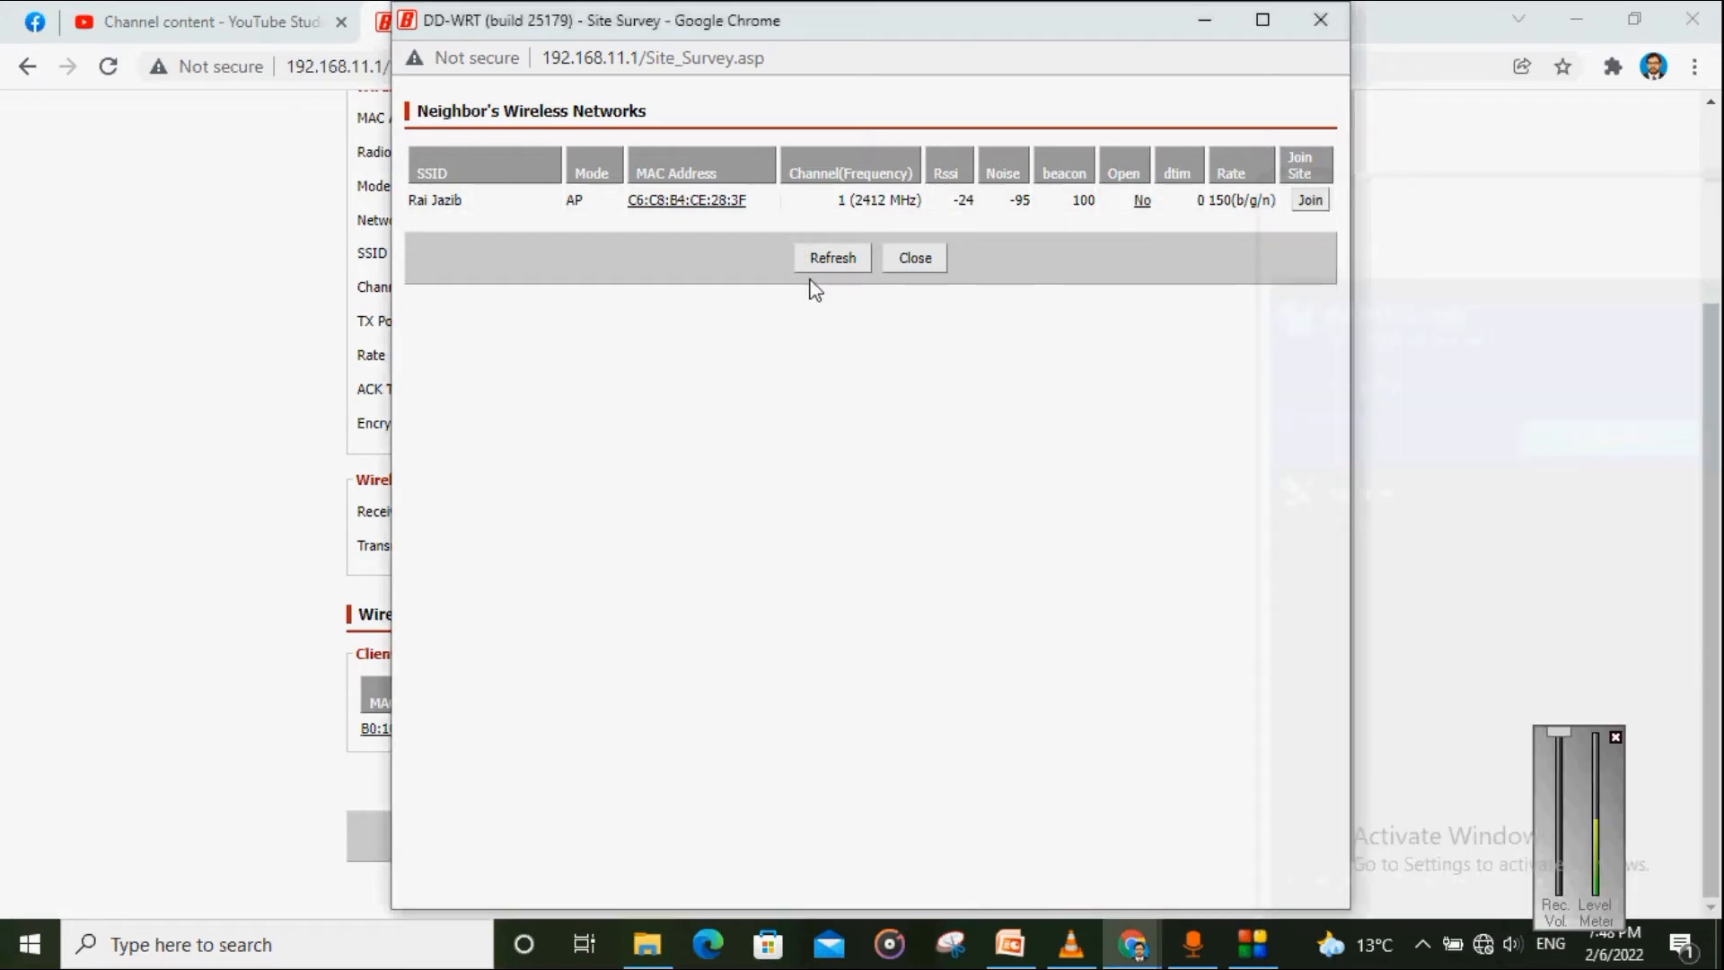
click(826, 258)
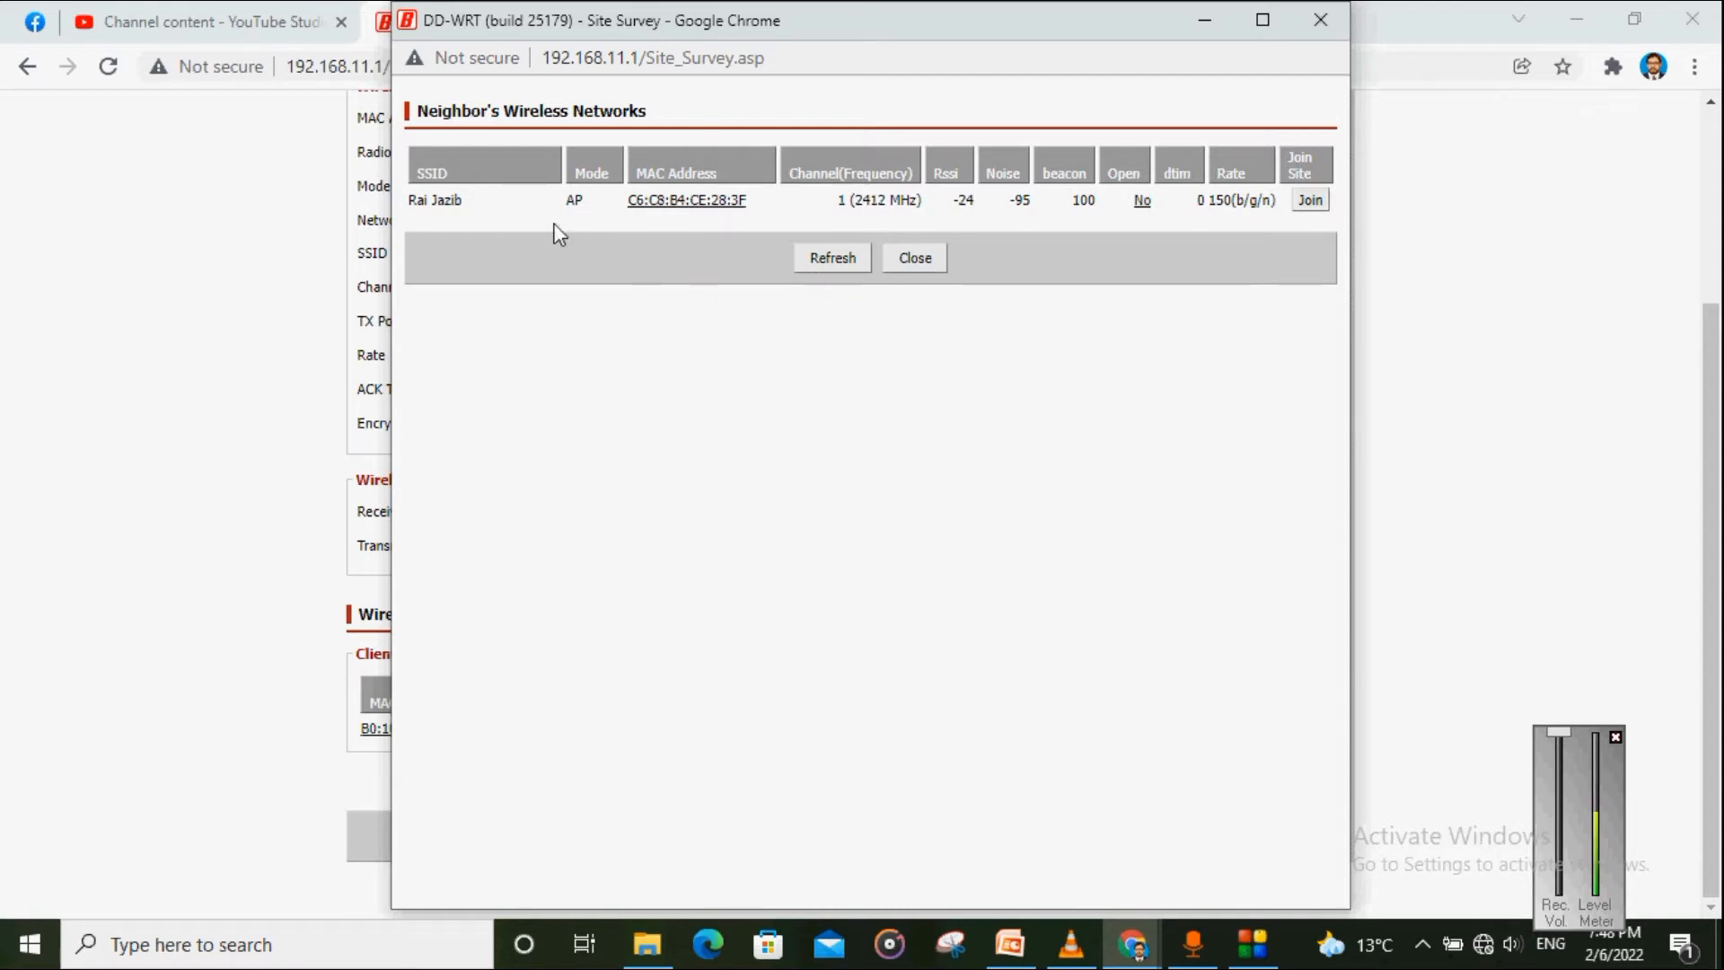
drag(411, 193, 462, 199)
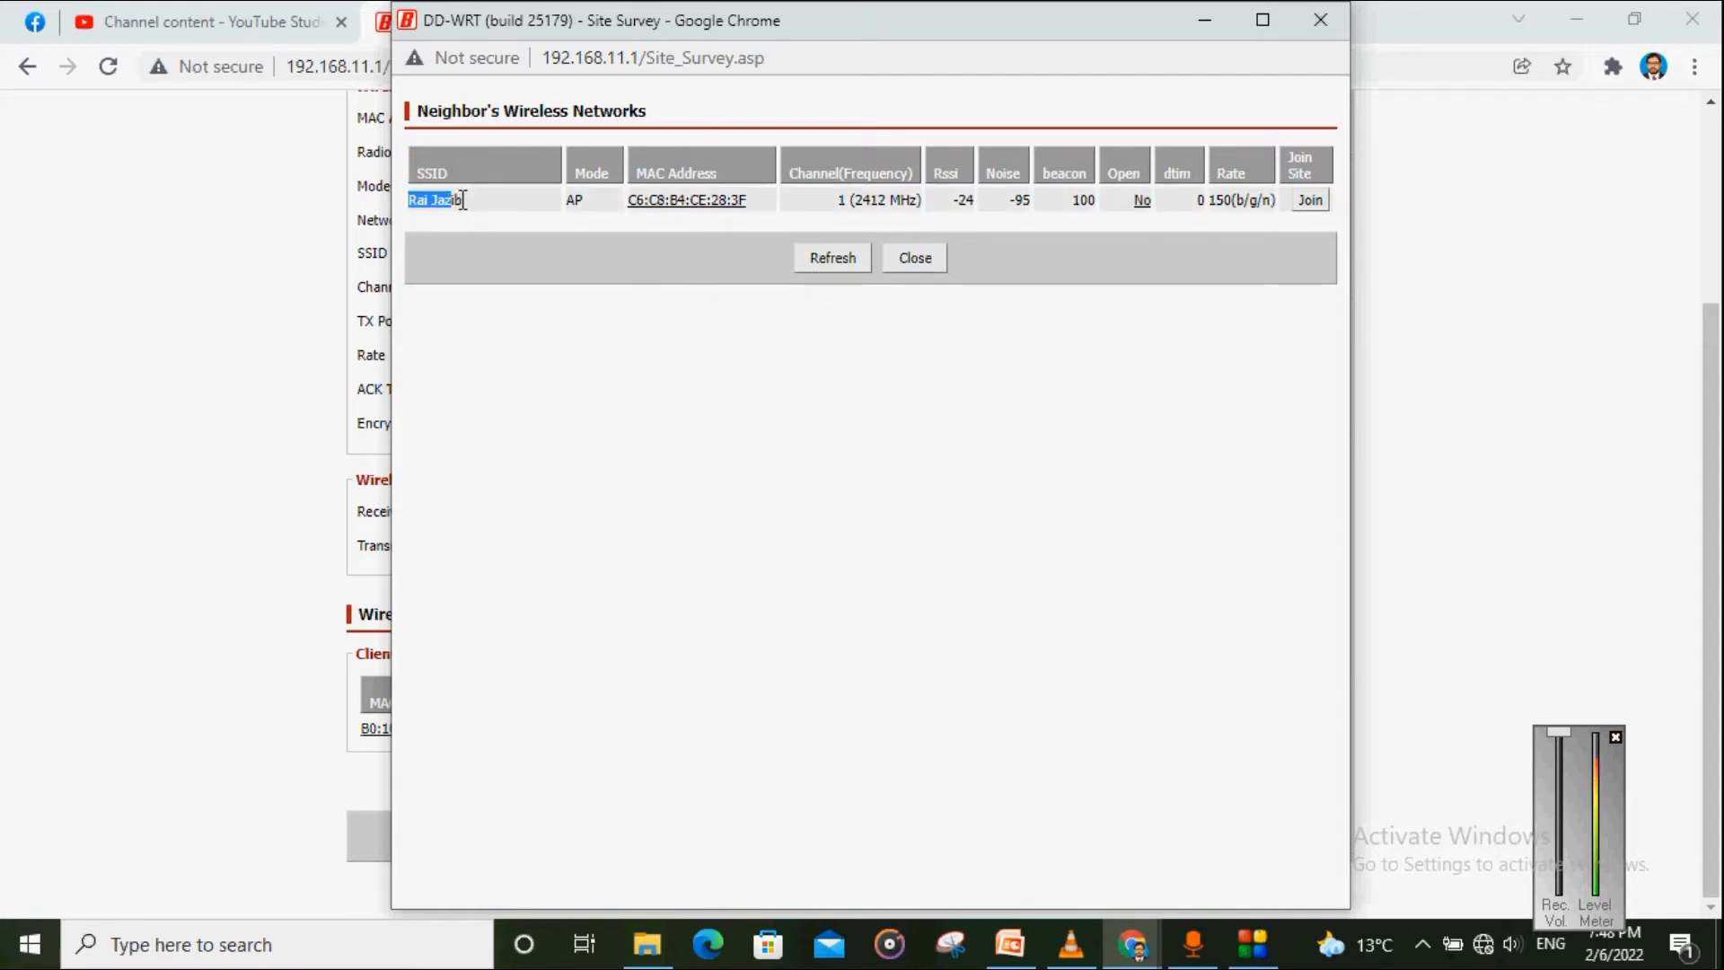
click(533, 215)
double_click(575, 202)
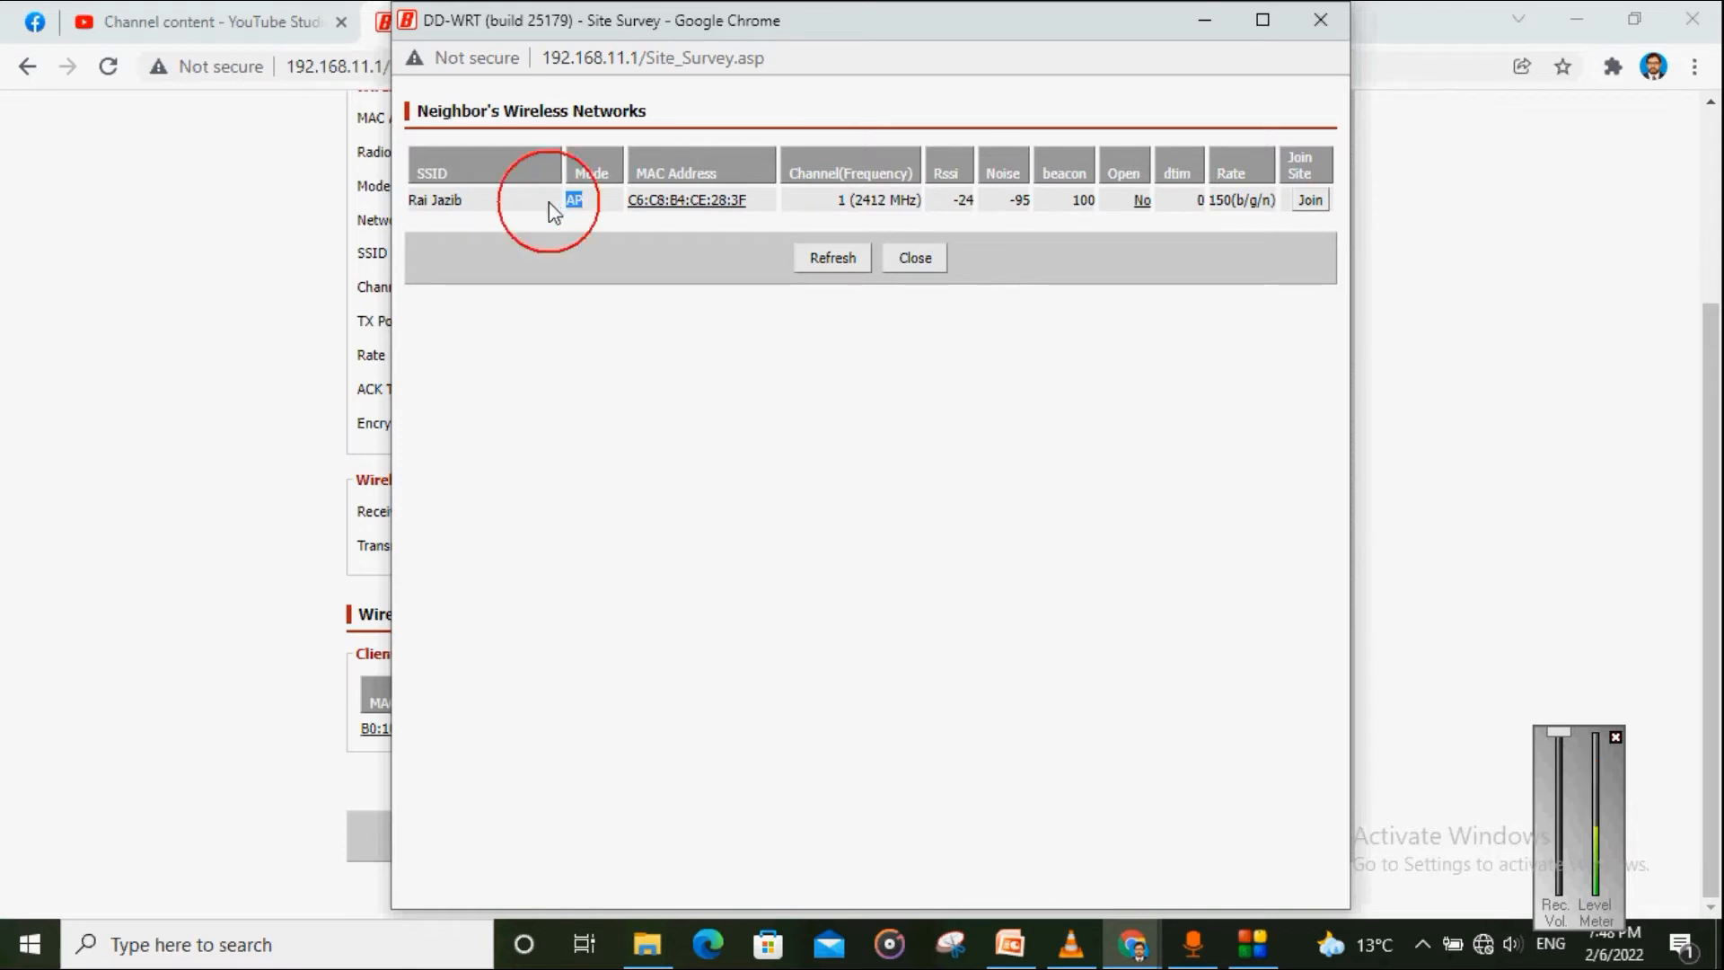
click(643, 218)
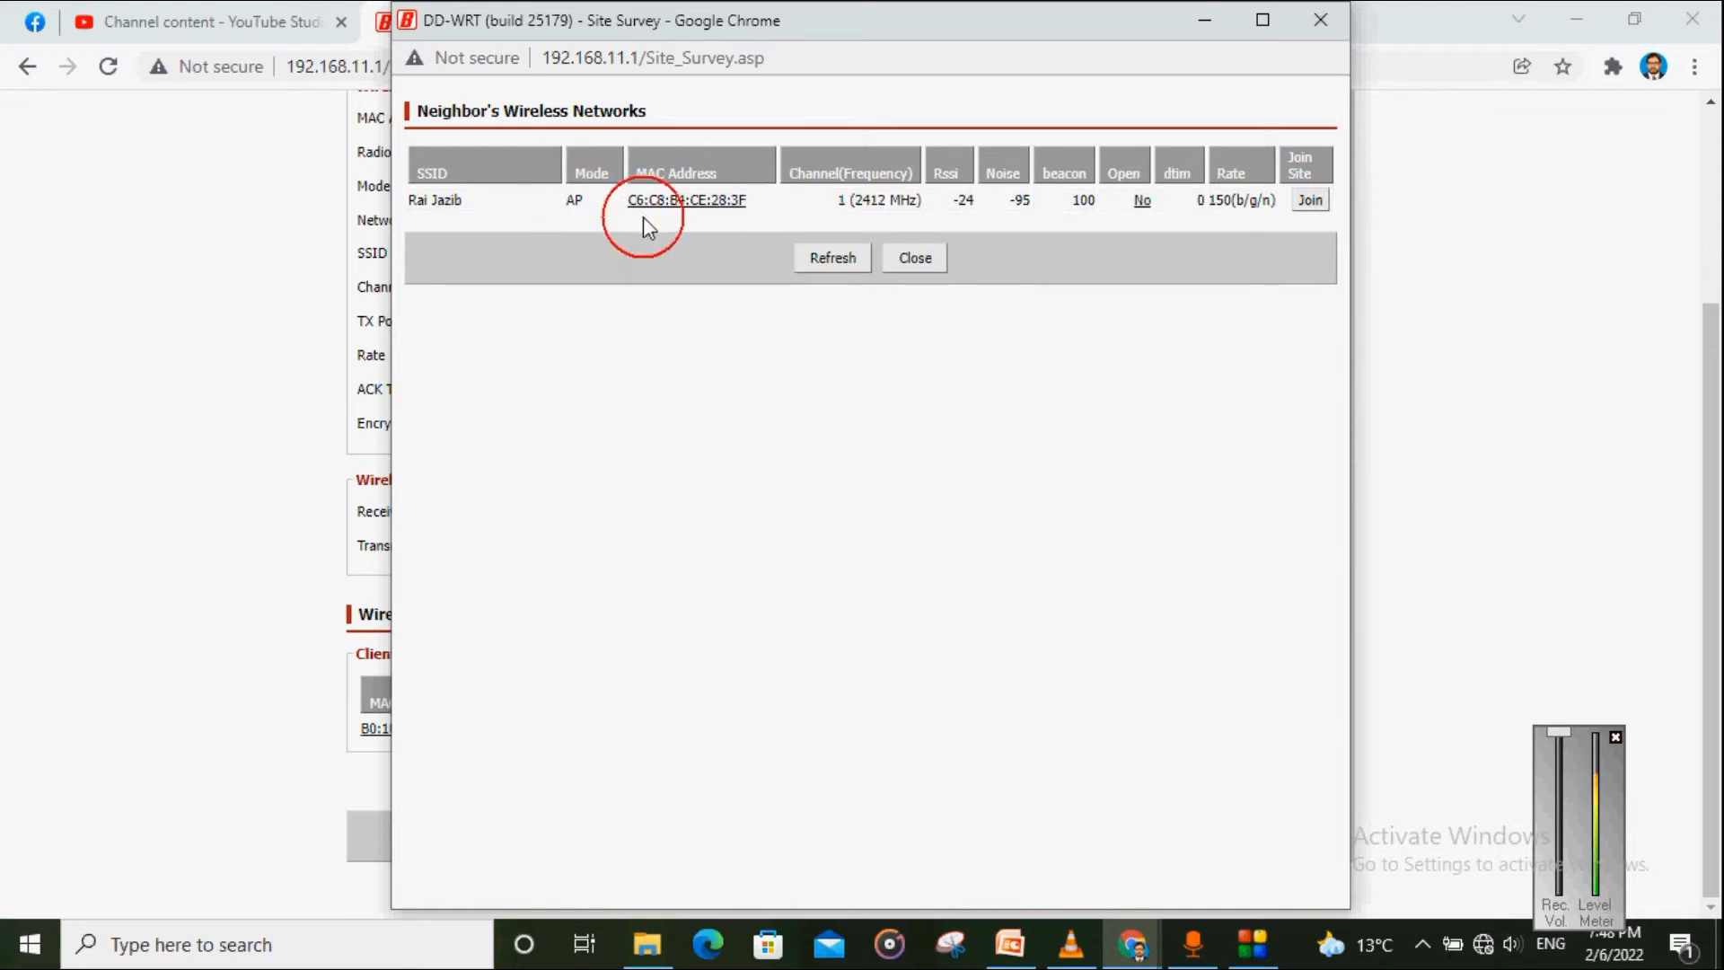
click(1310, 201)
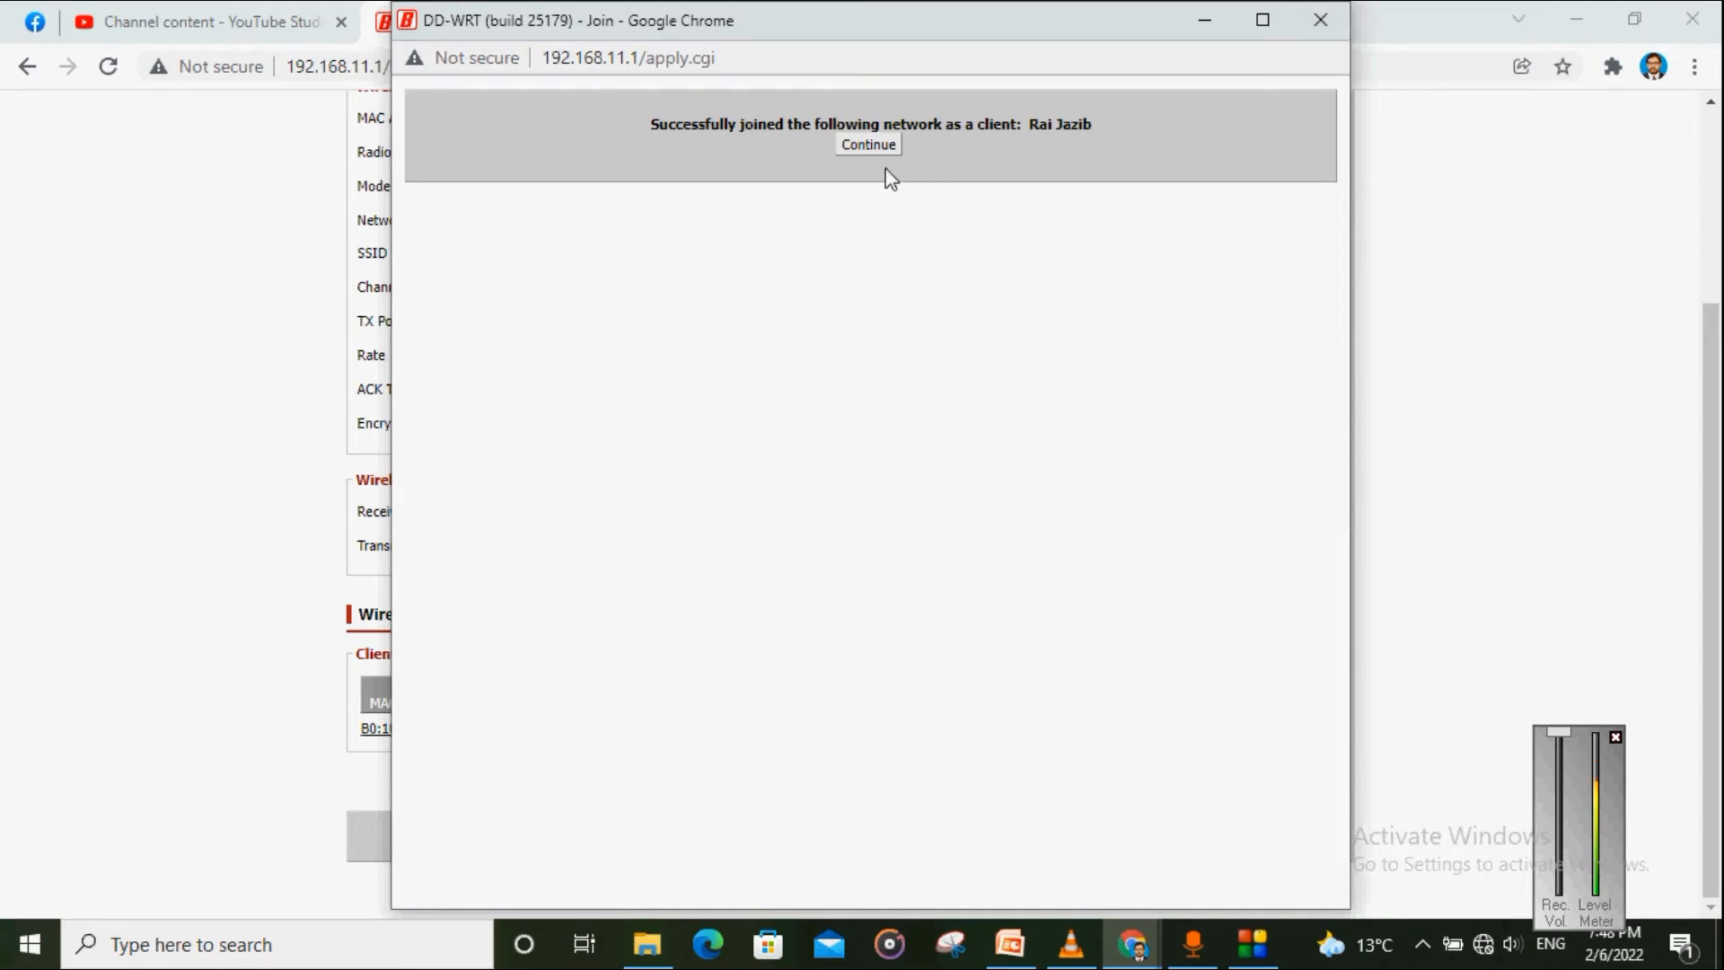
click(870, 150)
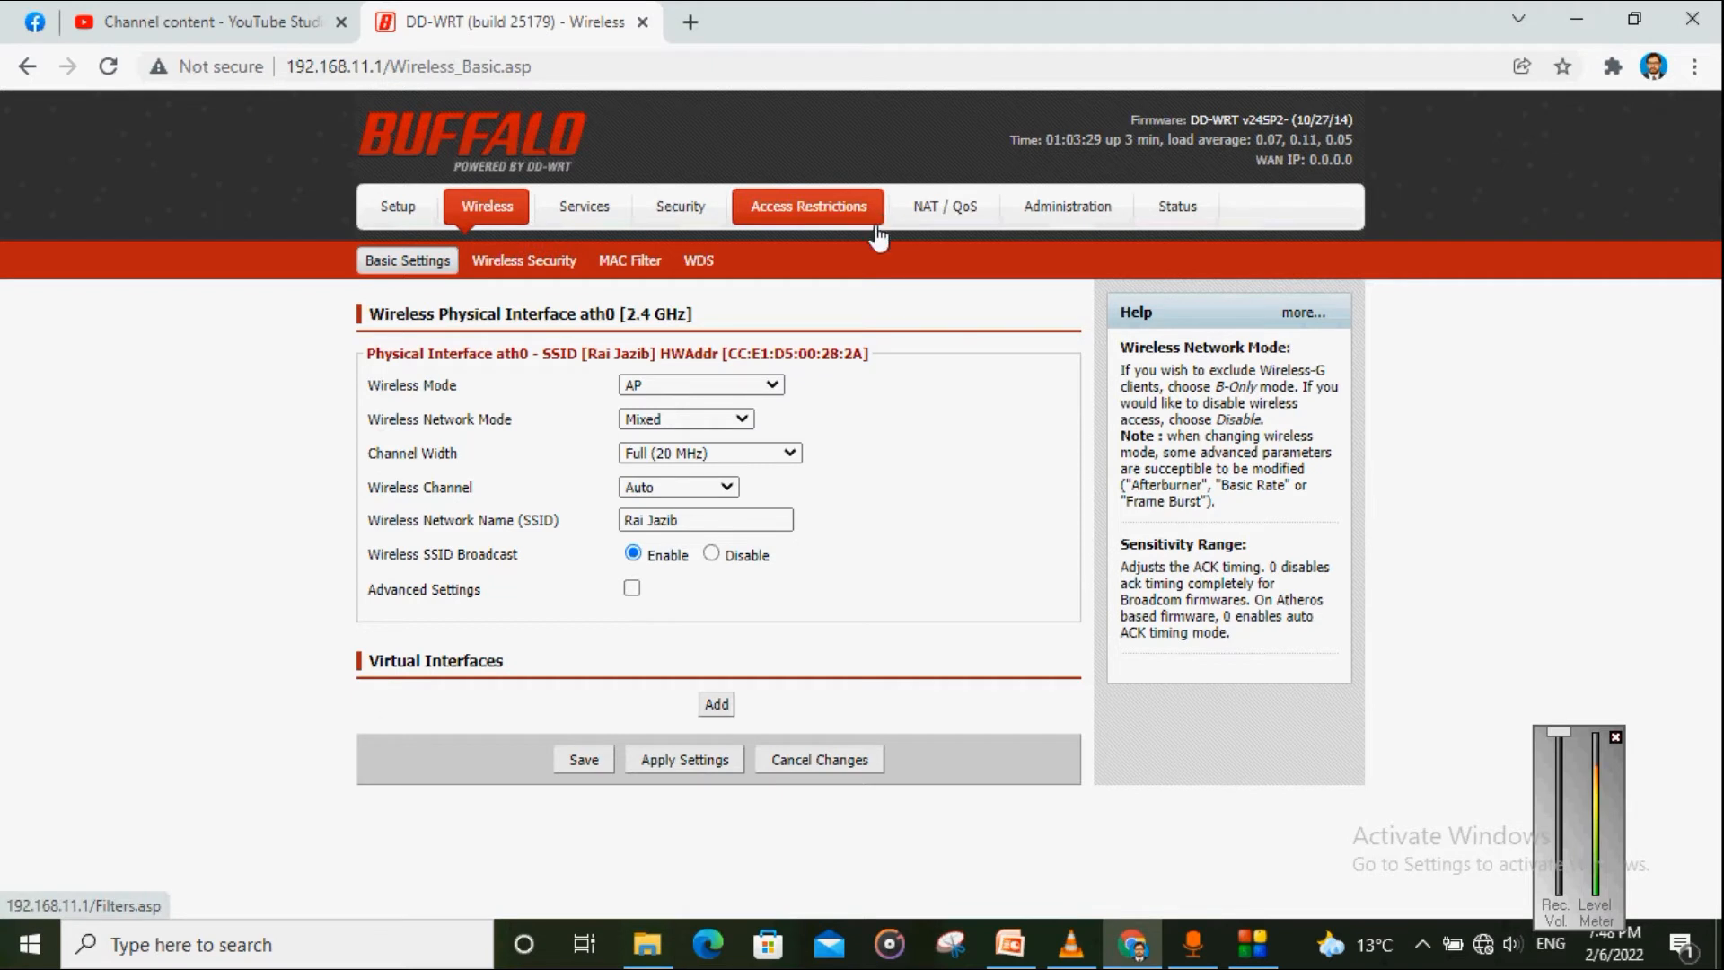
drag(699, 520, 613, 532)
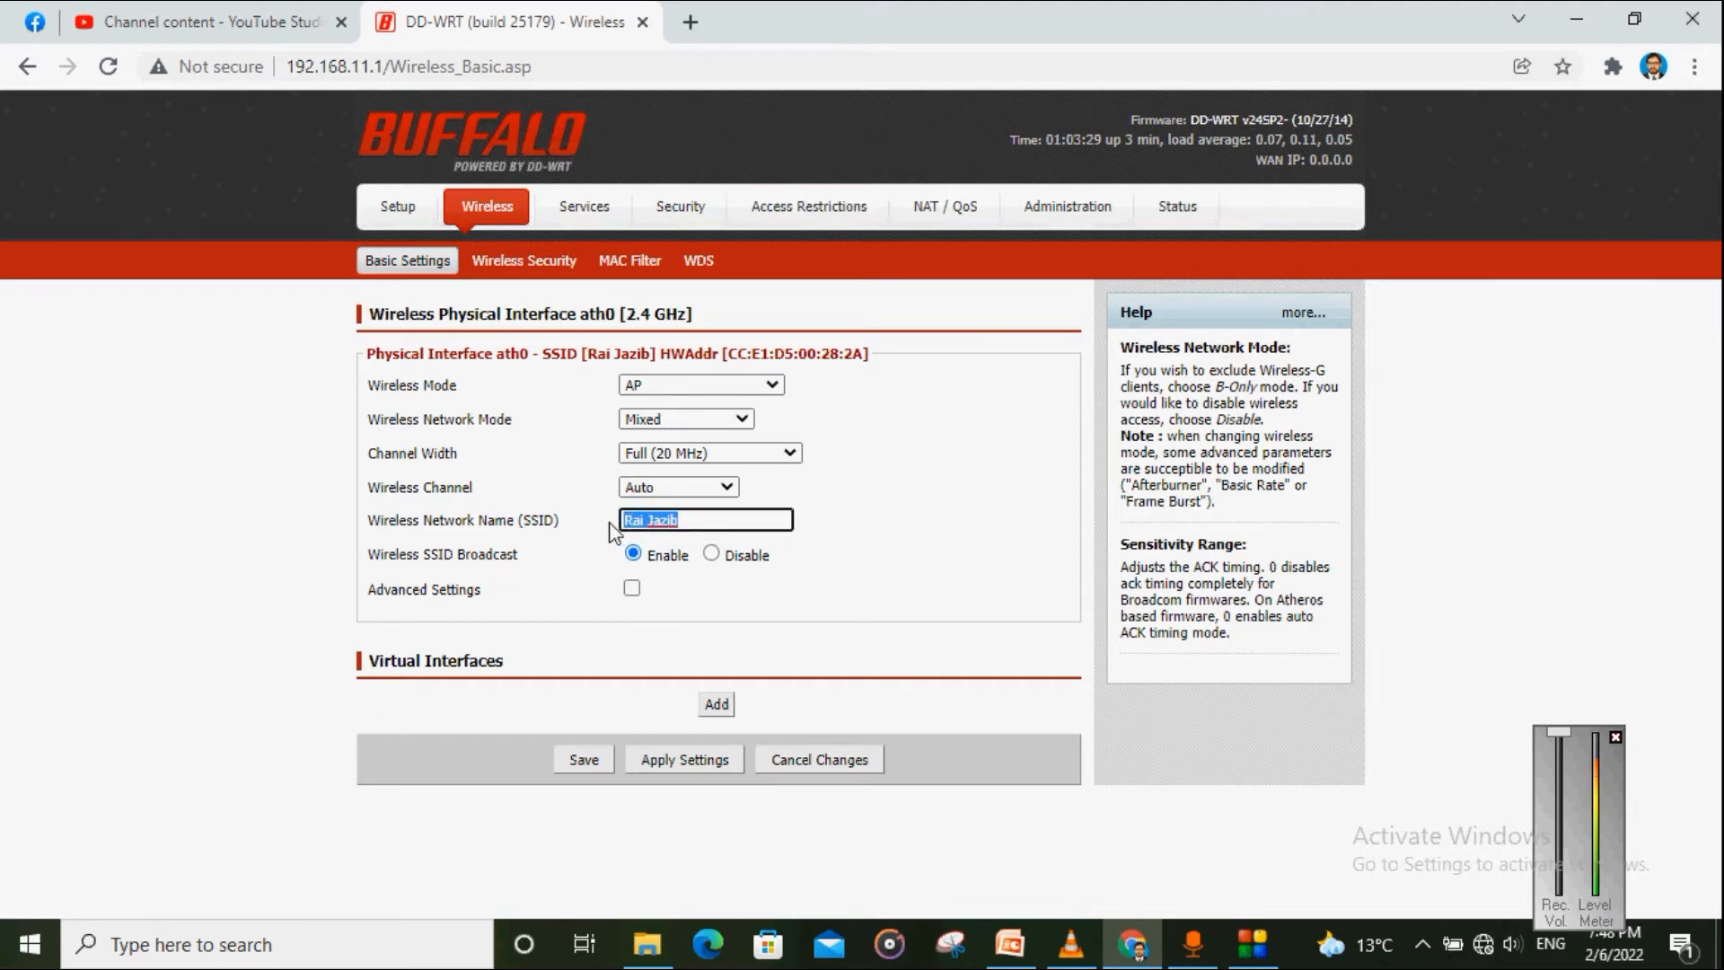
click(613, 531)
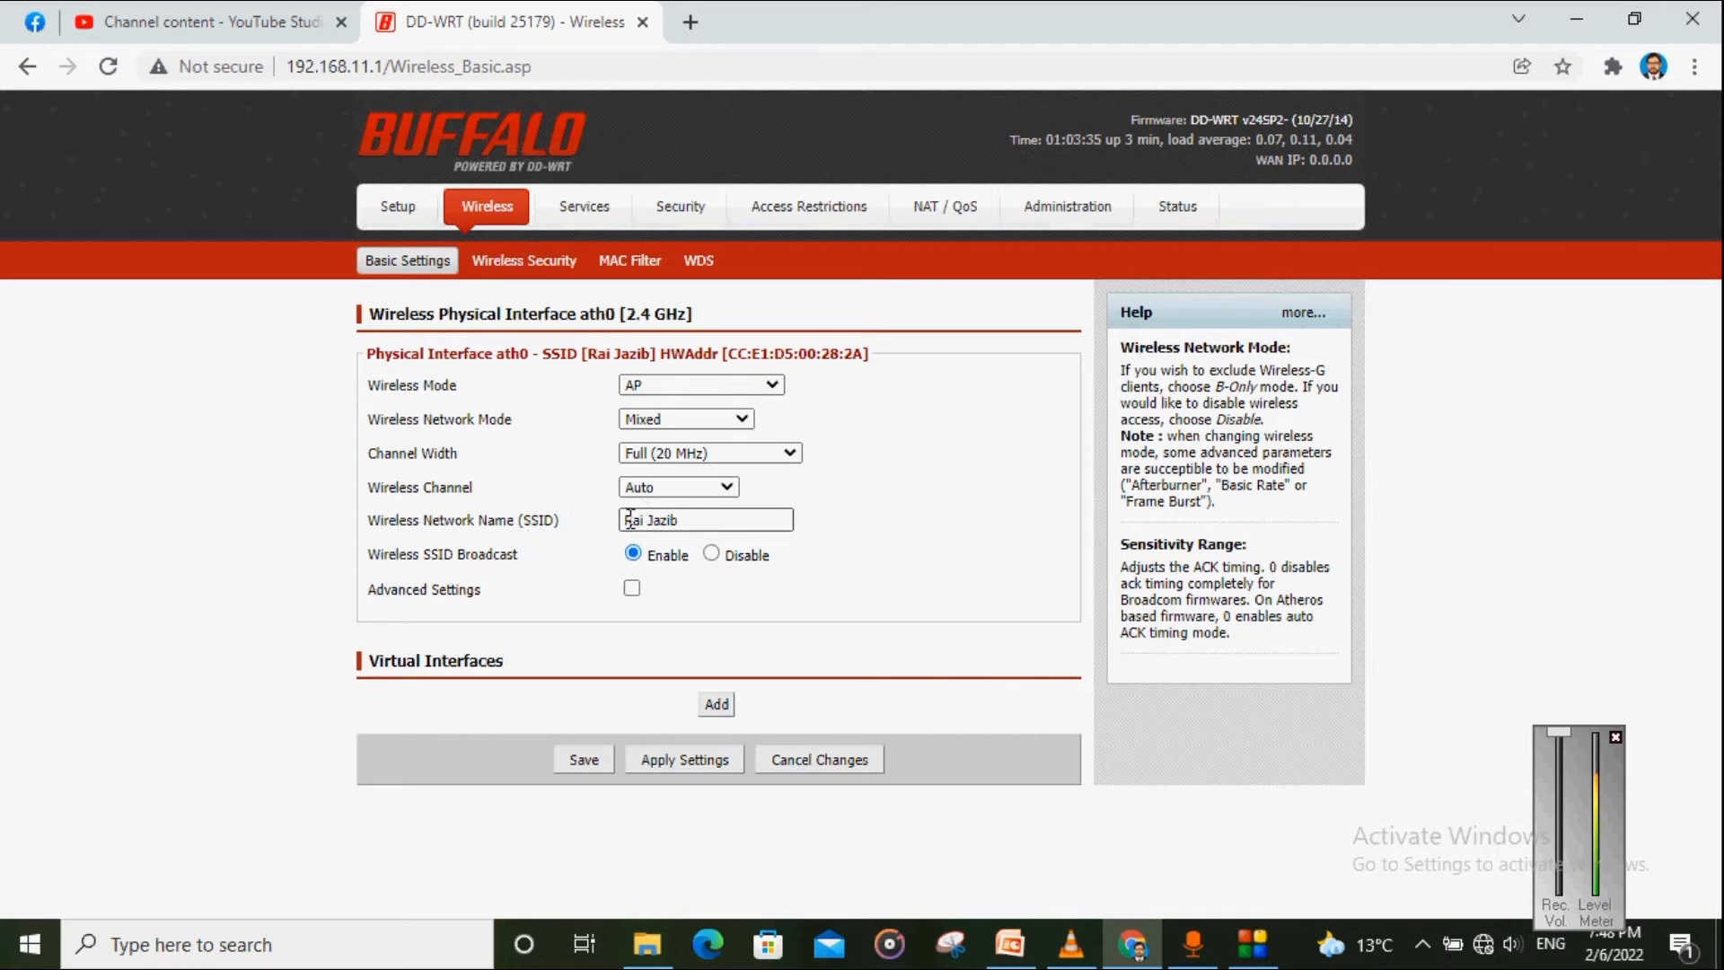
drag(629, 520, 686, 522)
click(872, 499)
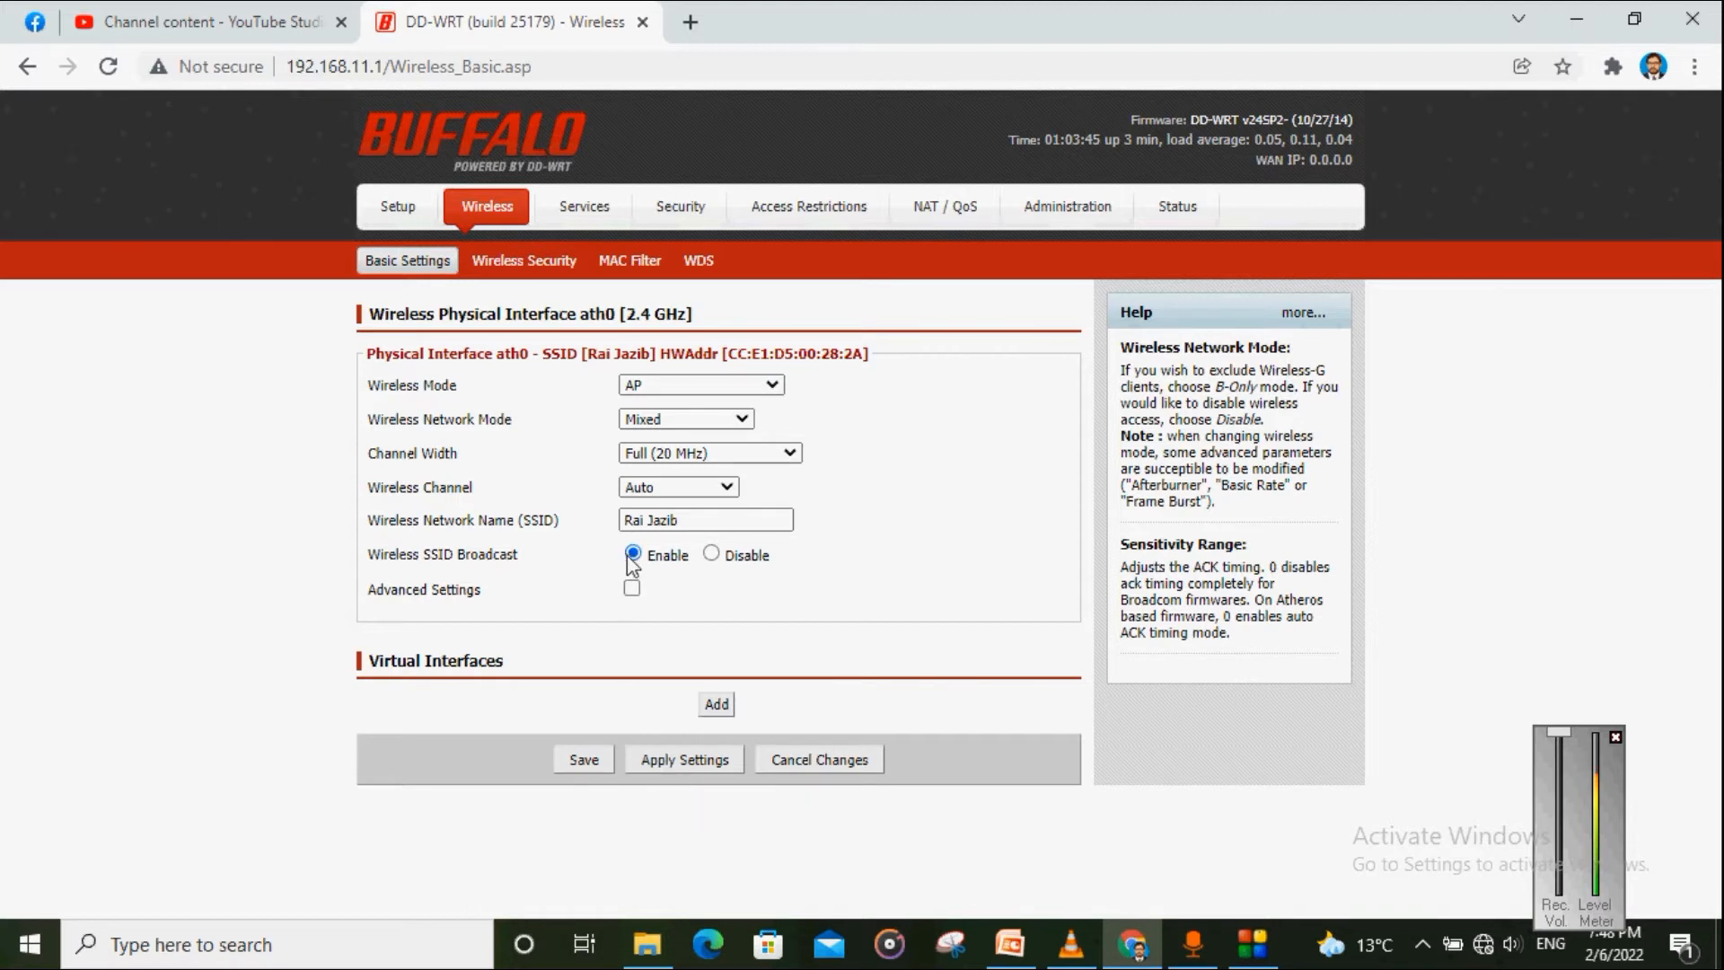
click(1483, 943)
click(1484, 943)
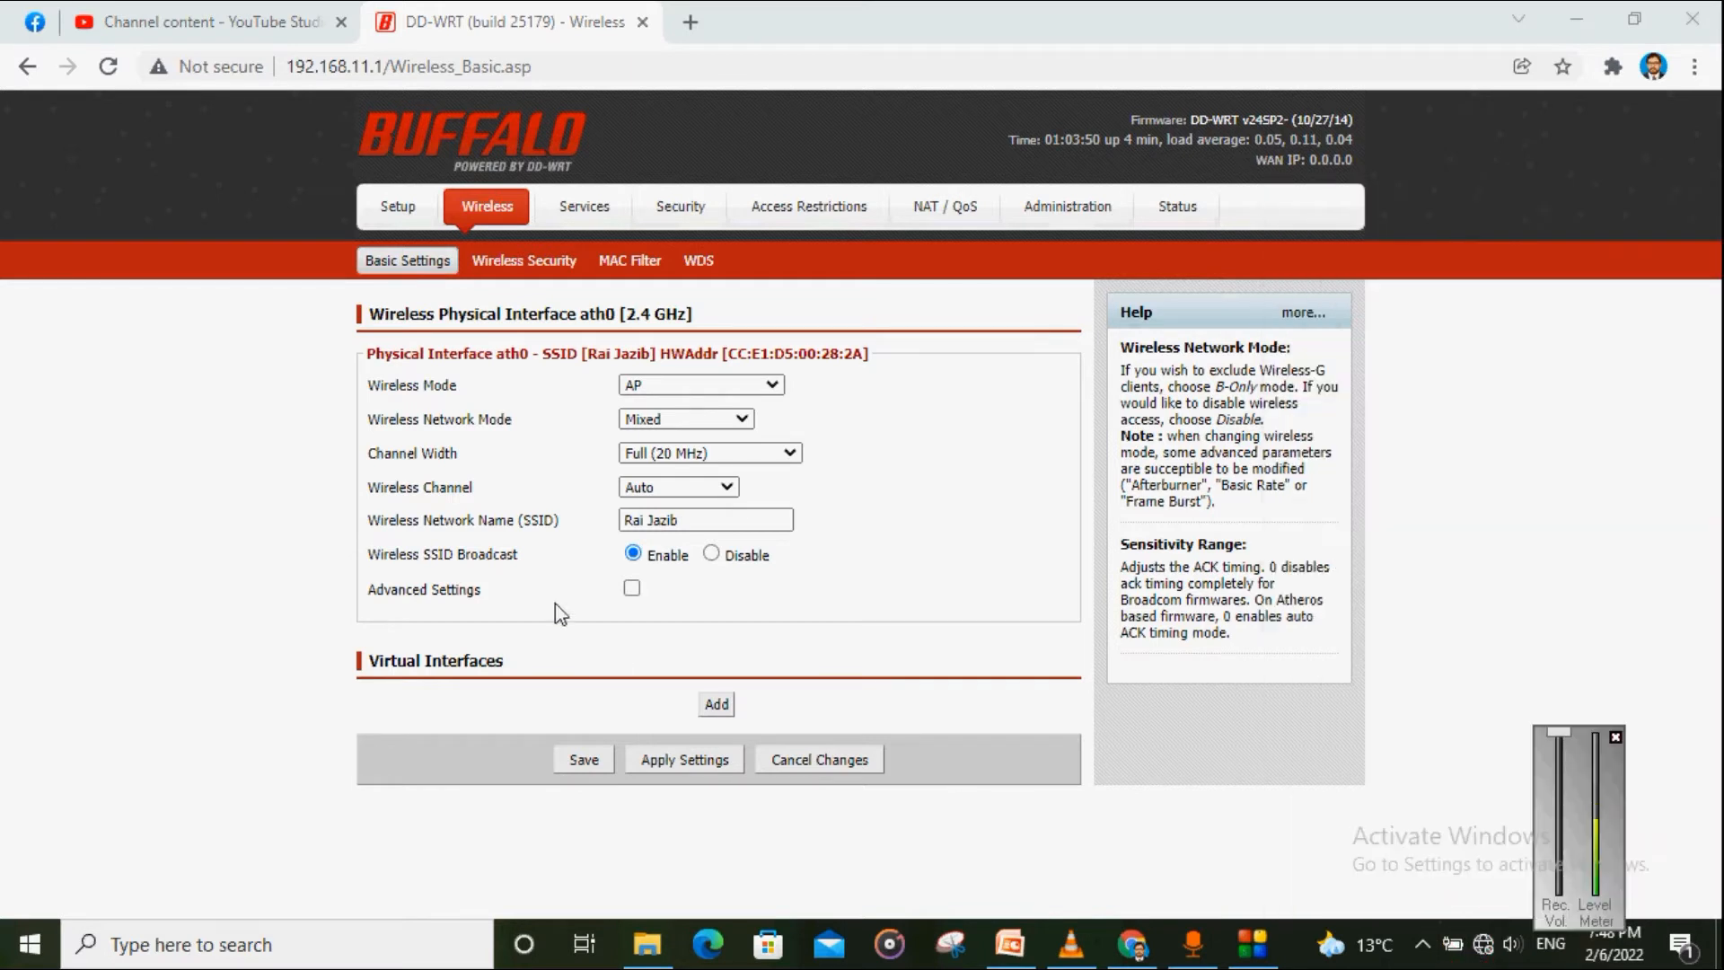
click(1484, 943)
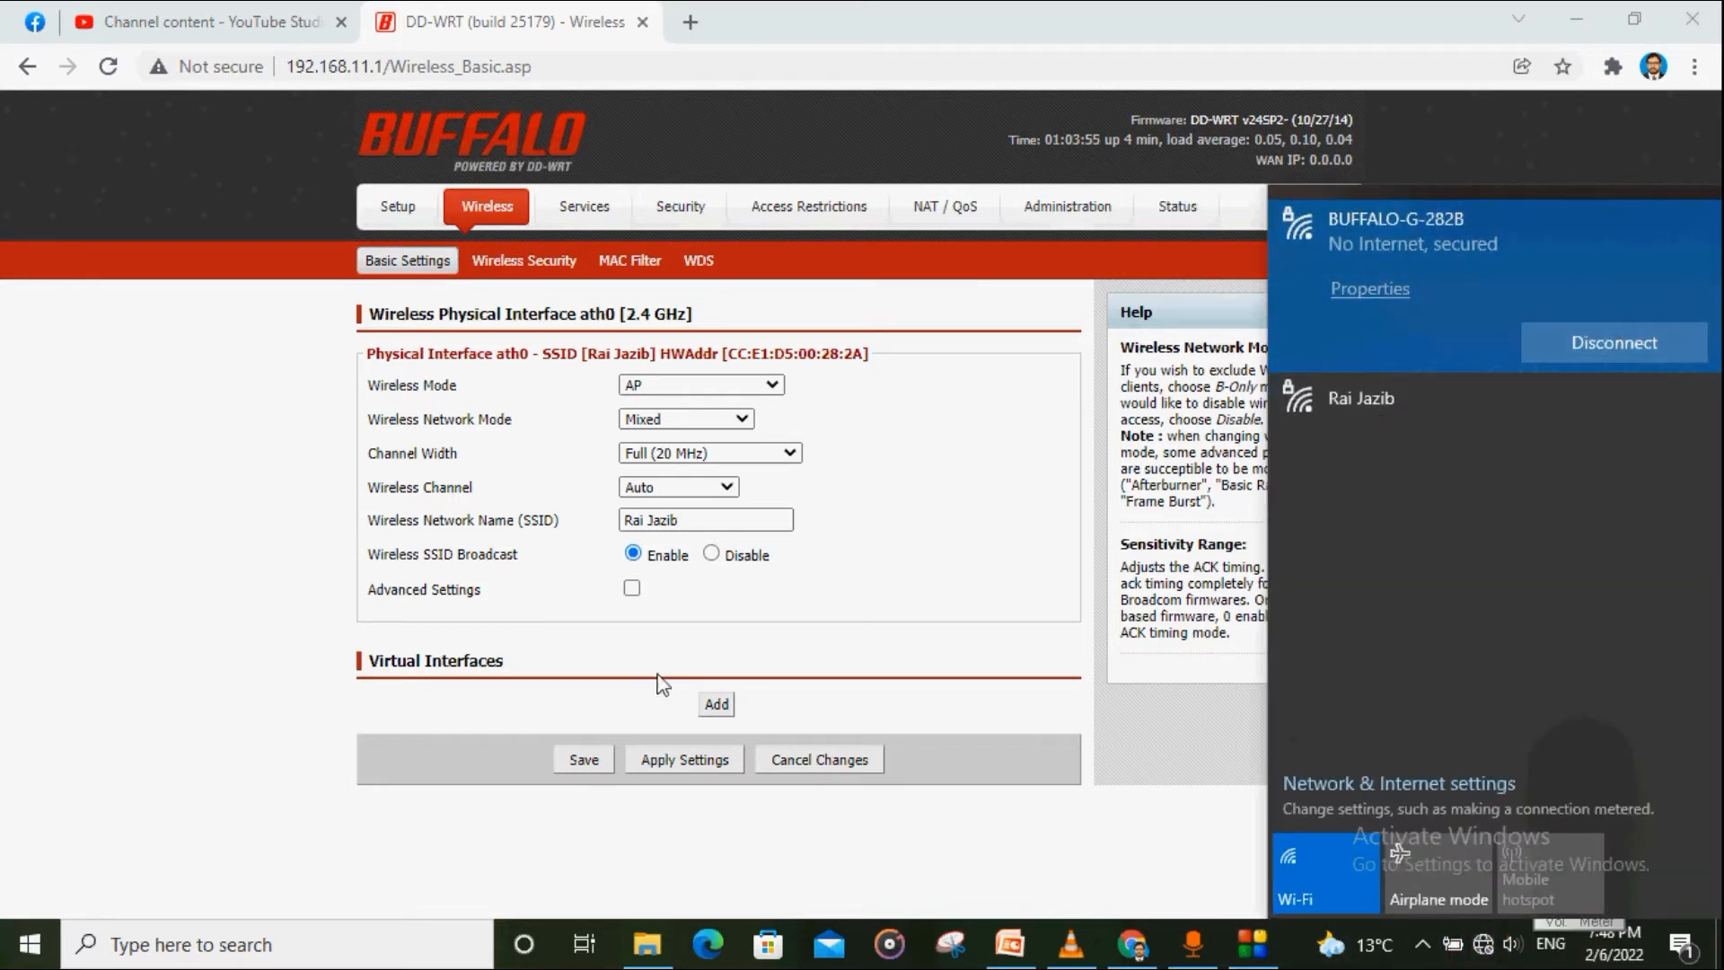
Step: Save the basic wireless settings and add virtual interface ath0.1 (dd-wrt_vap)
click(814, 620)
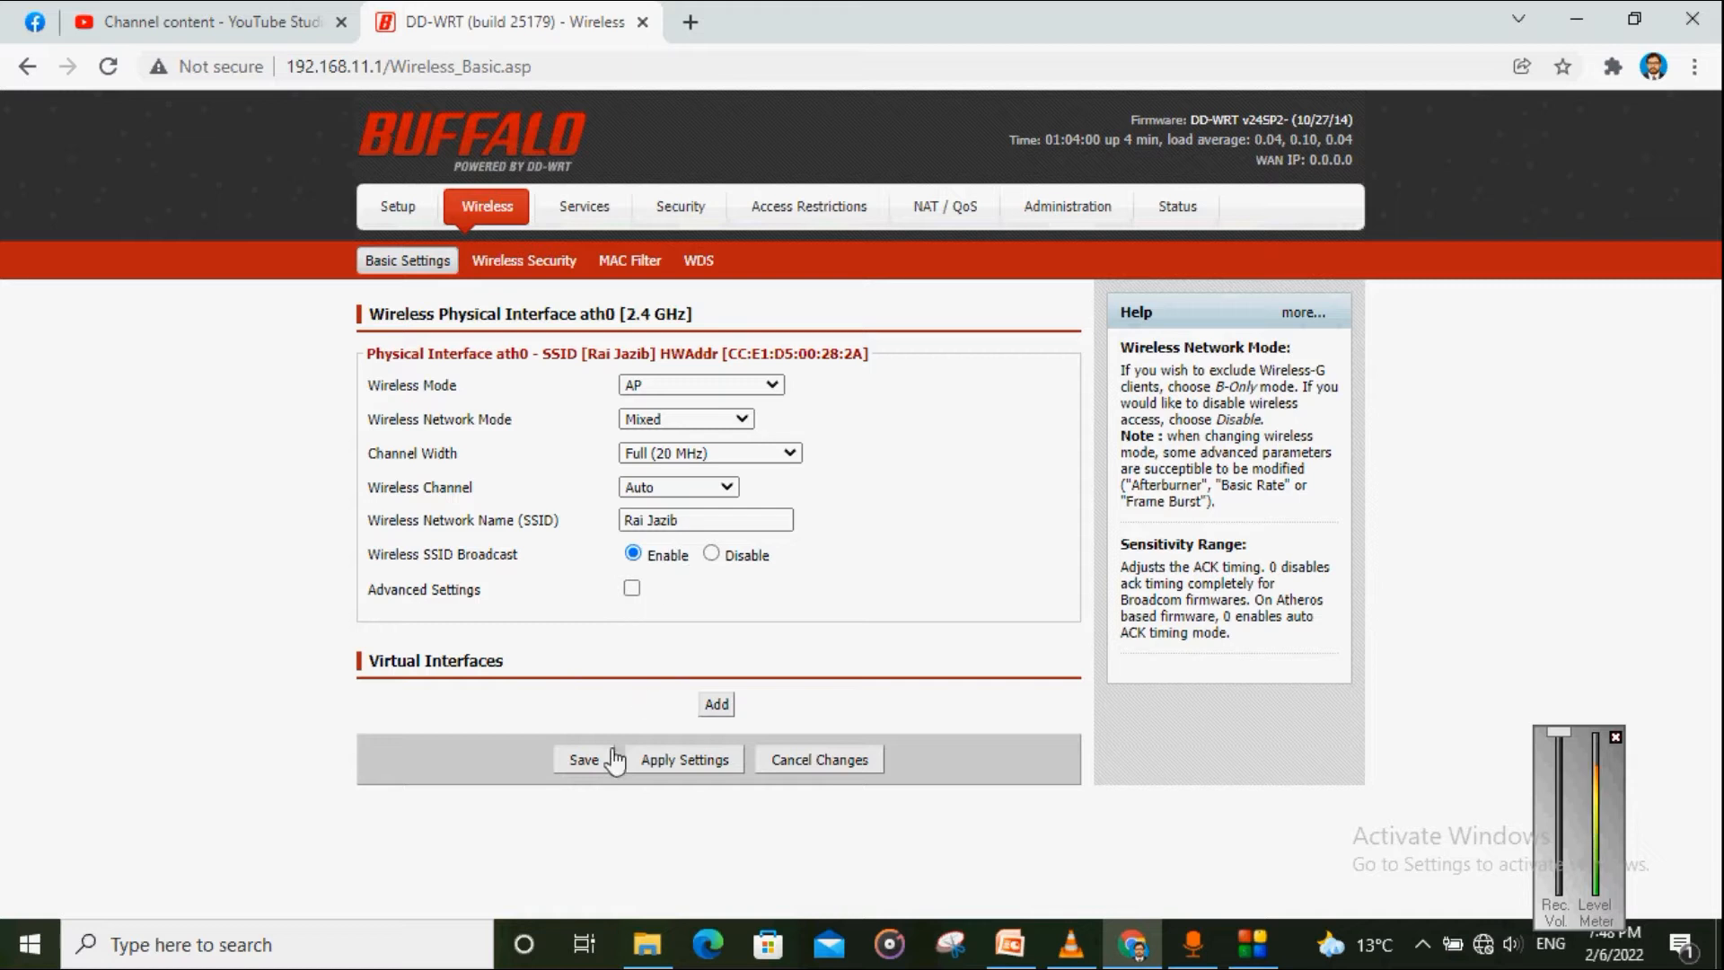
drag(367, 666, 532, 676)
click(539, 644)
click(582, 764)
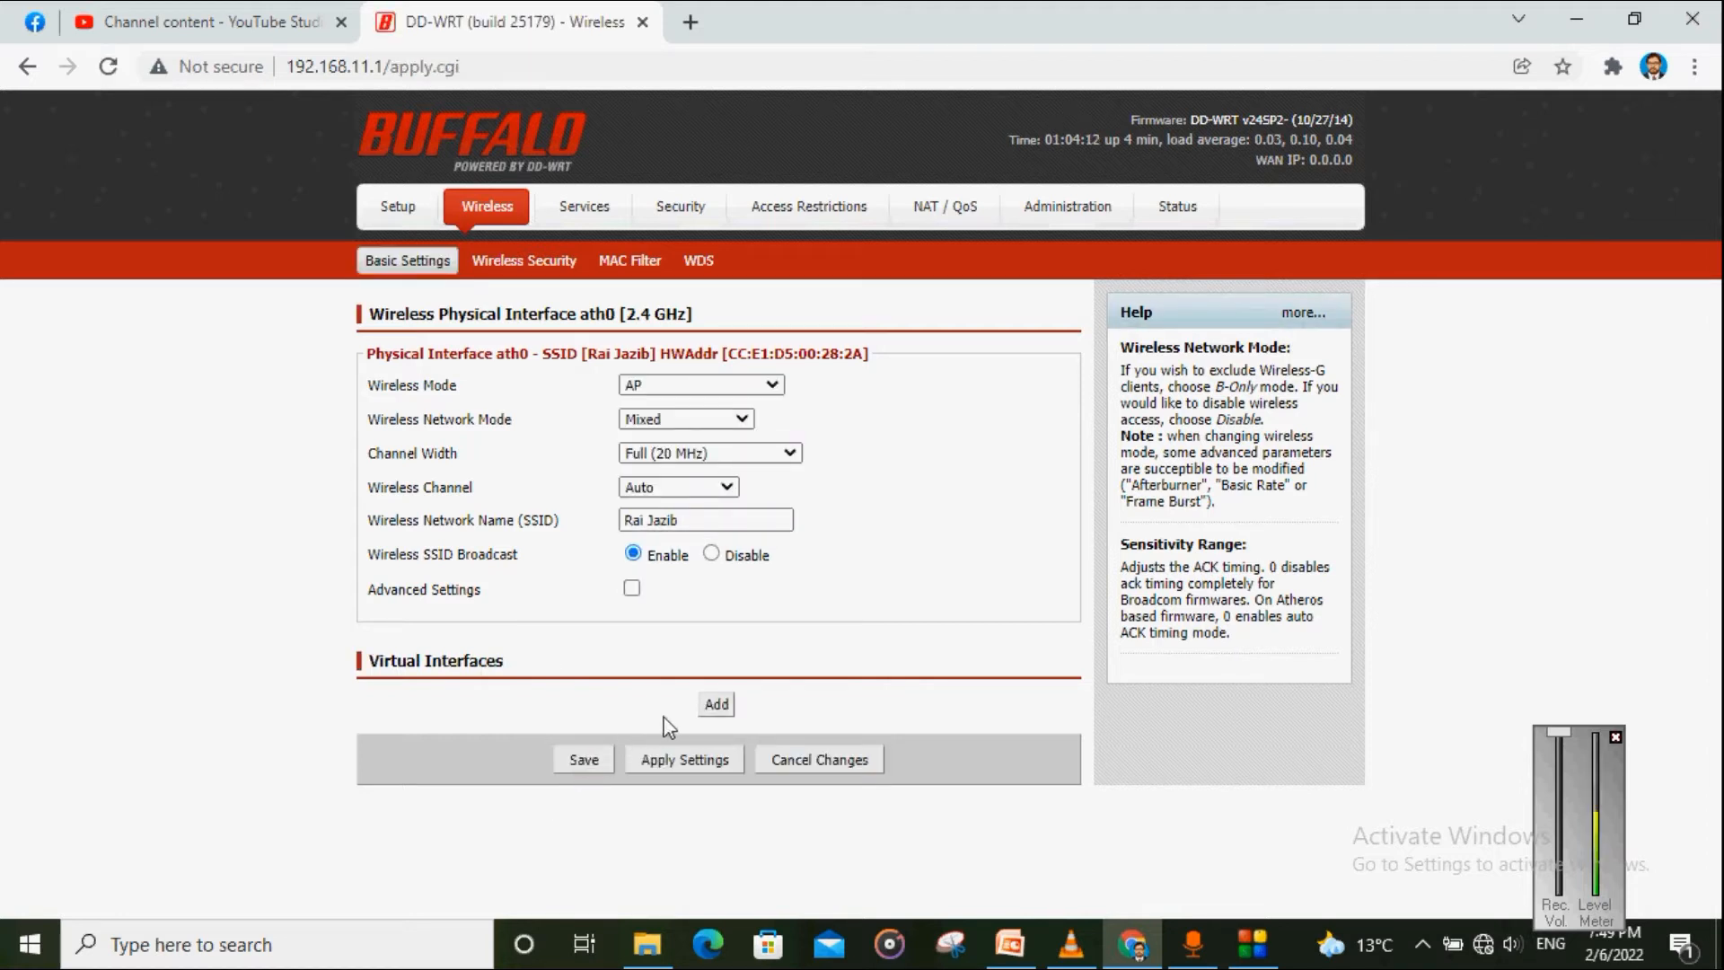
click(707, 714)
Step: Replace the ath0.1 SSID dd-wrt_vap with 'IT Expert' and save the virtual interface
click(692, 520)
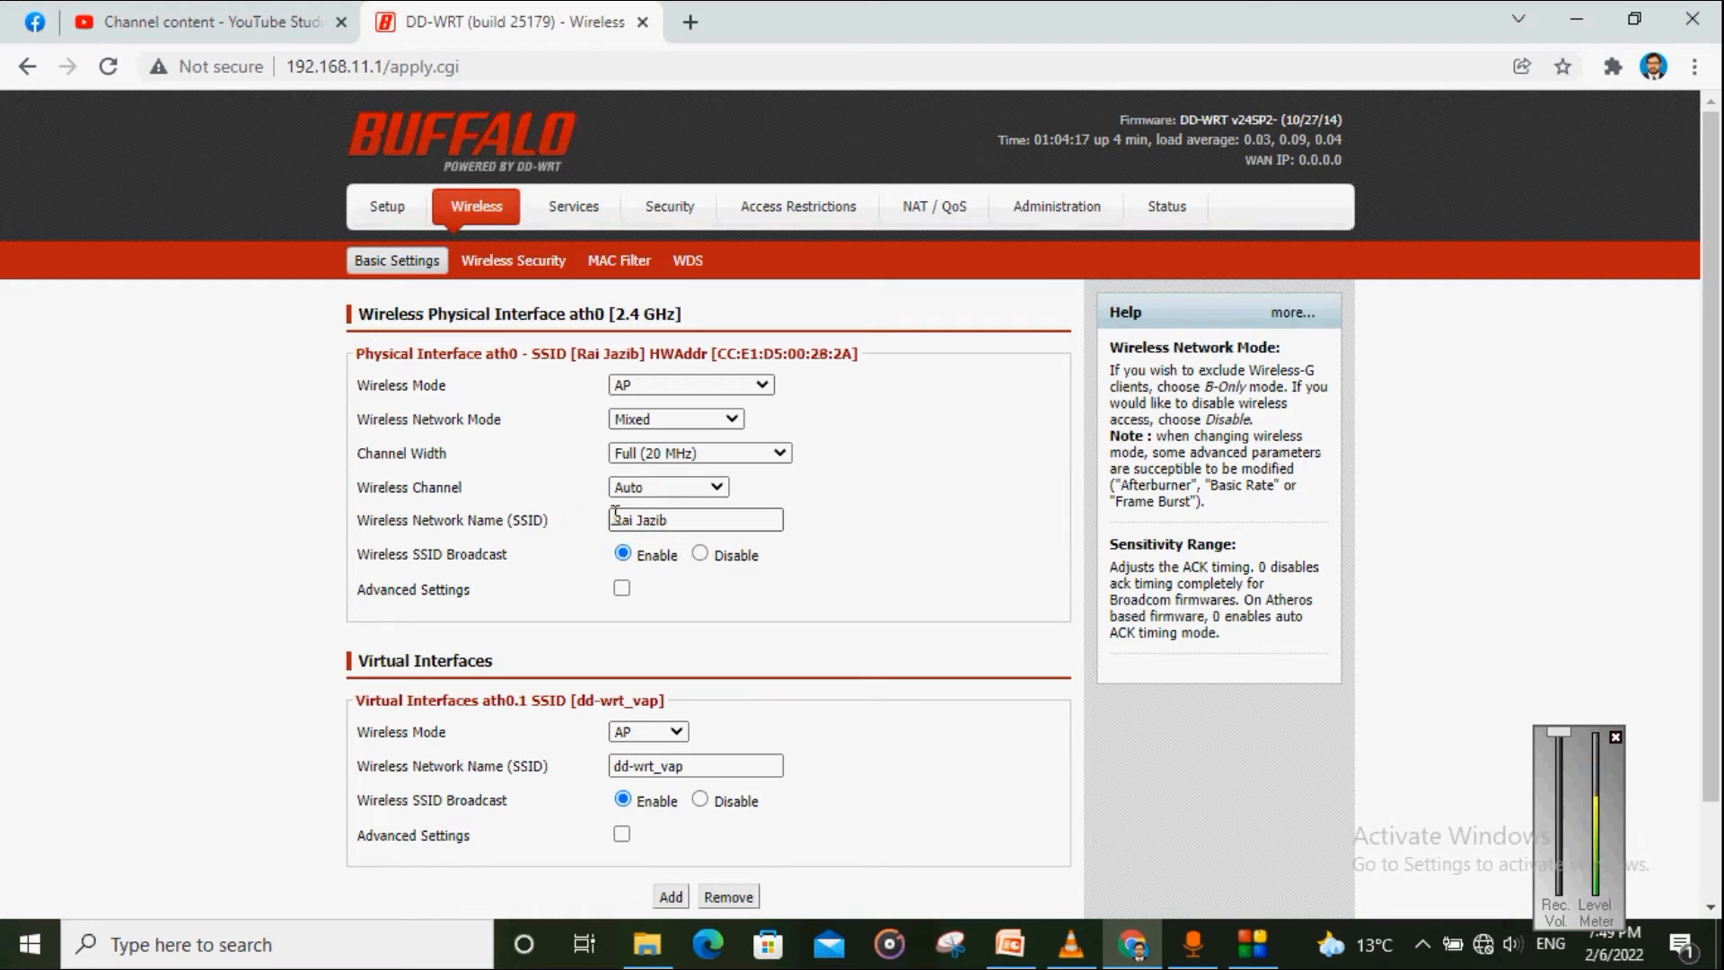
drag(615, 520, 676, 519)
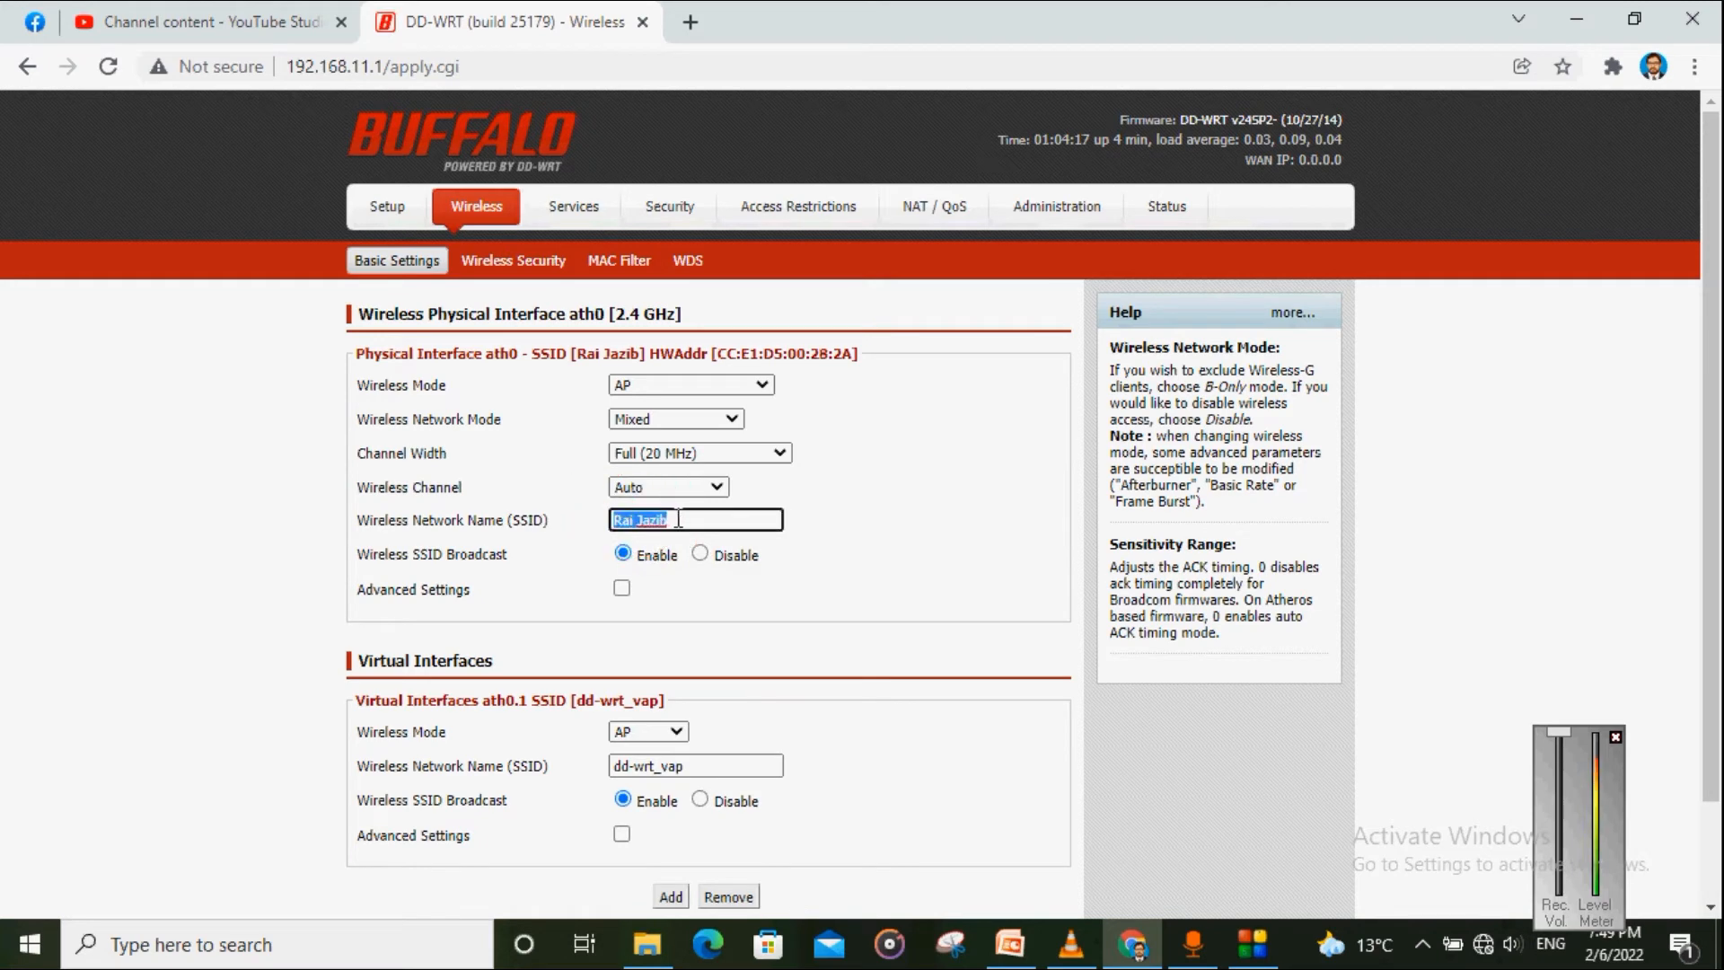
click(816, 510)
scroll(770, 564, down, 2)
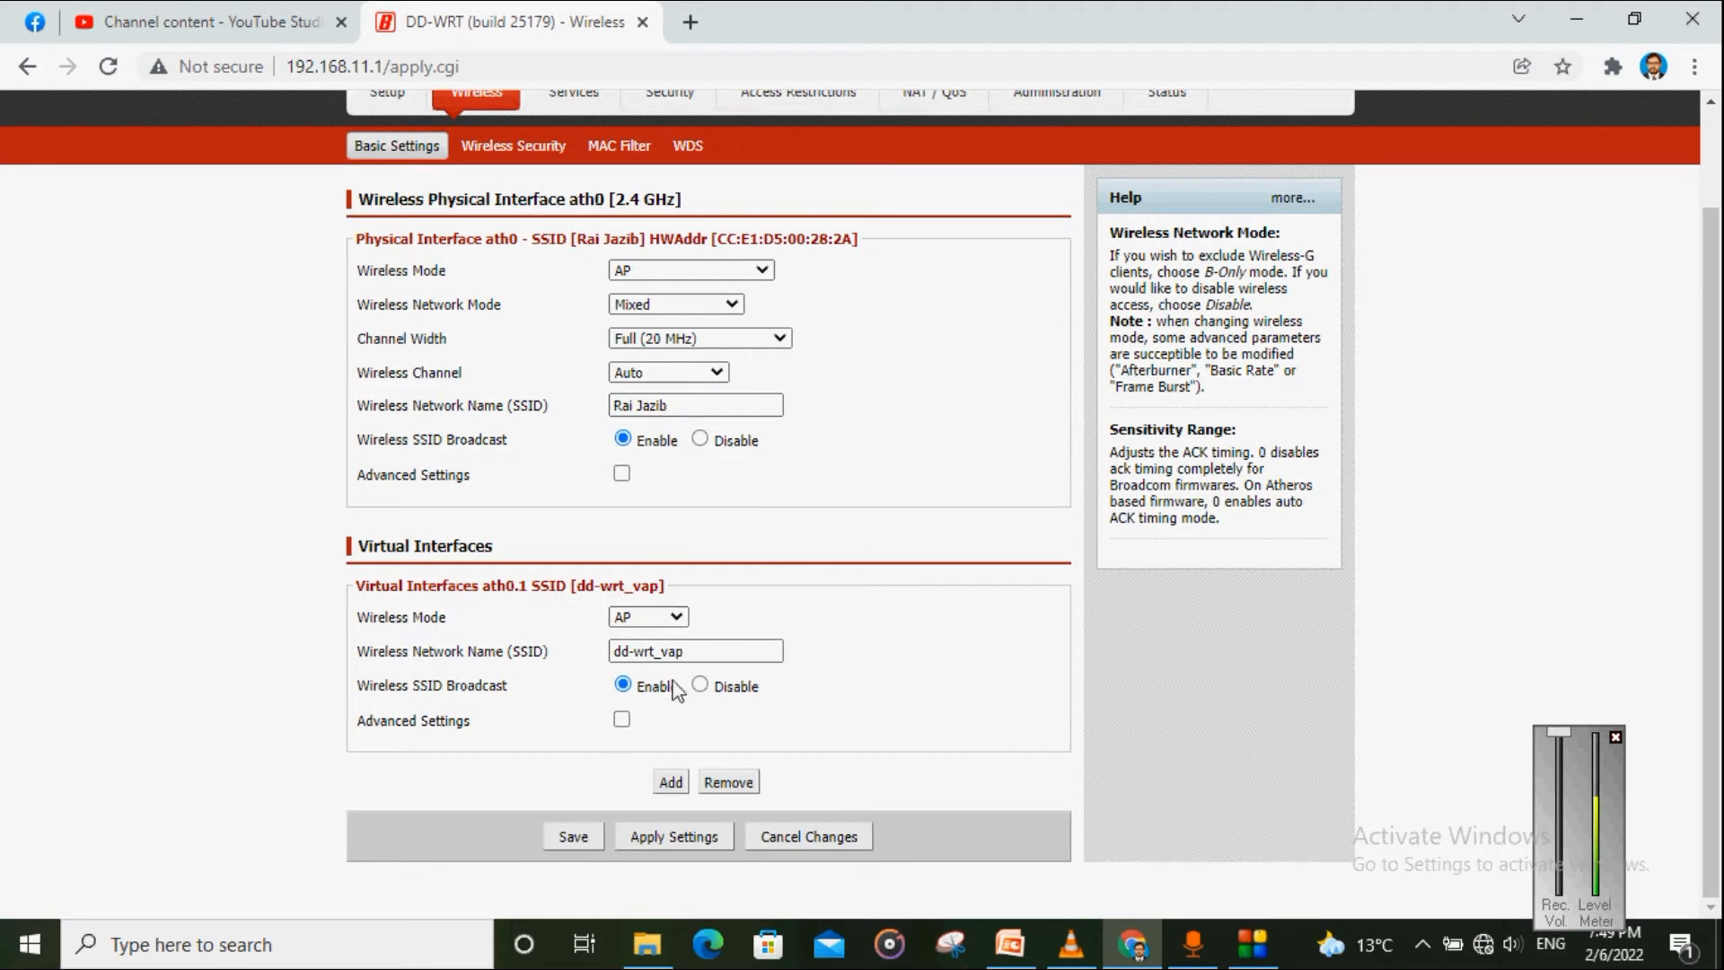
click(705, 653)
key(BackSpace)
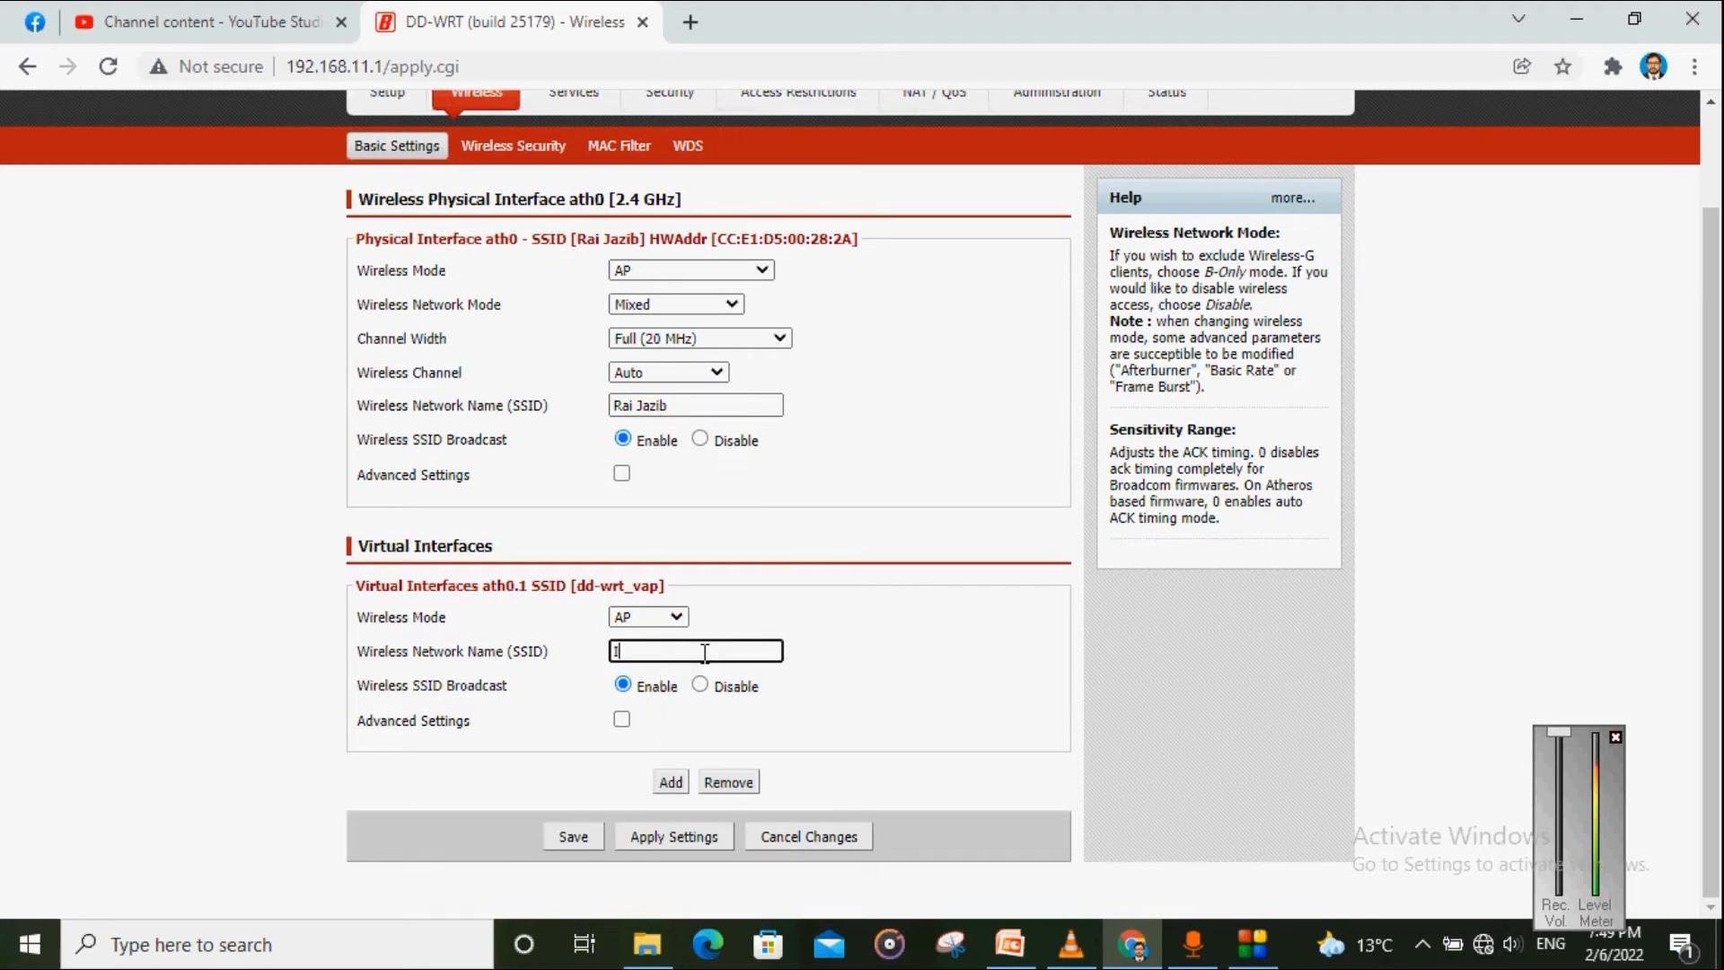
text(IT Expert)
click(794, 697)
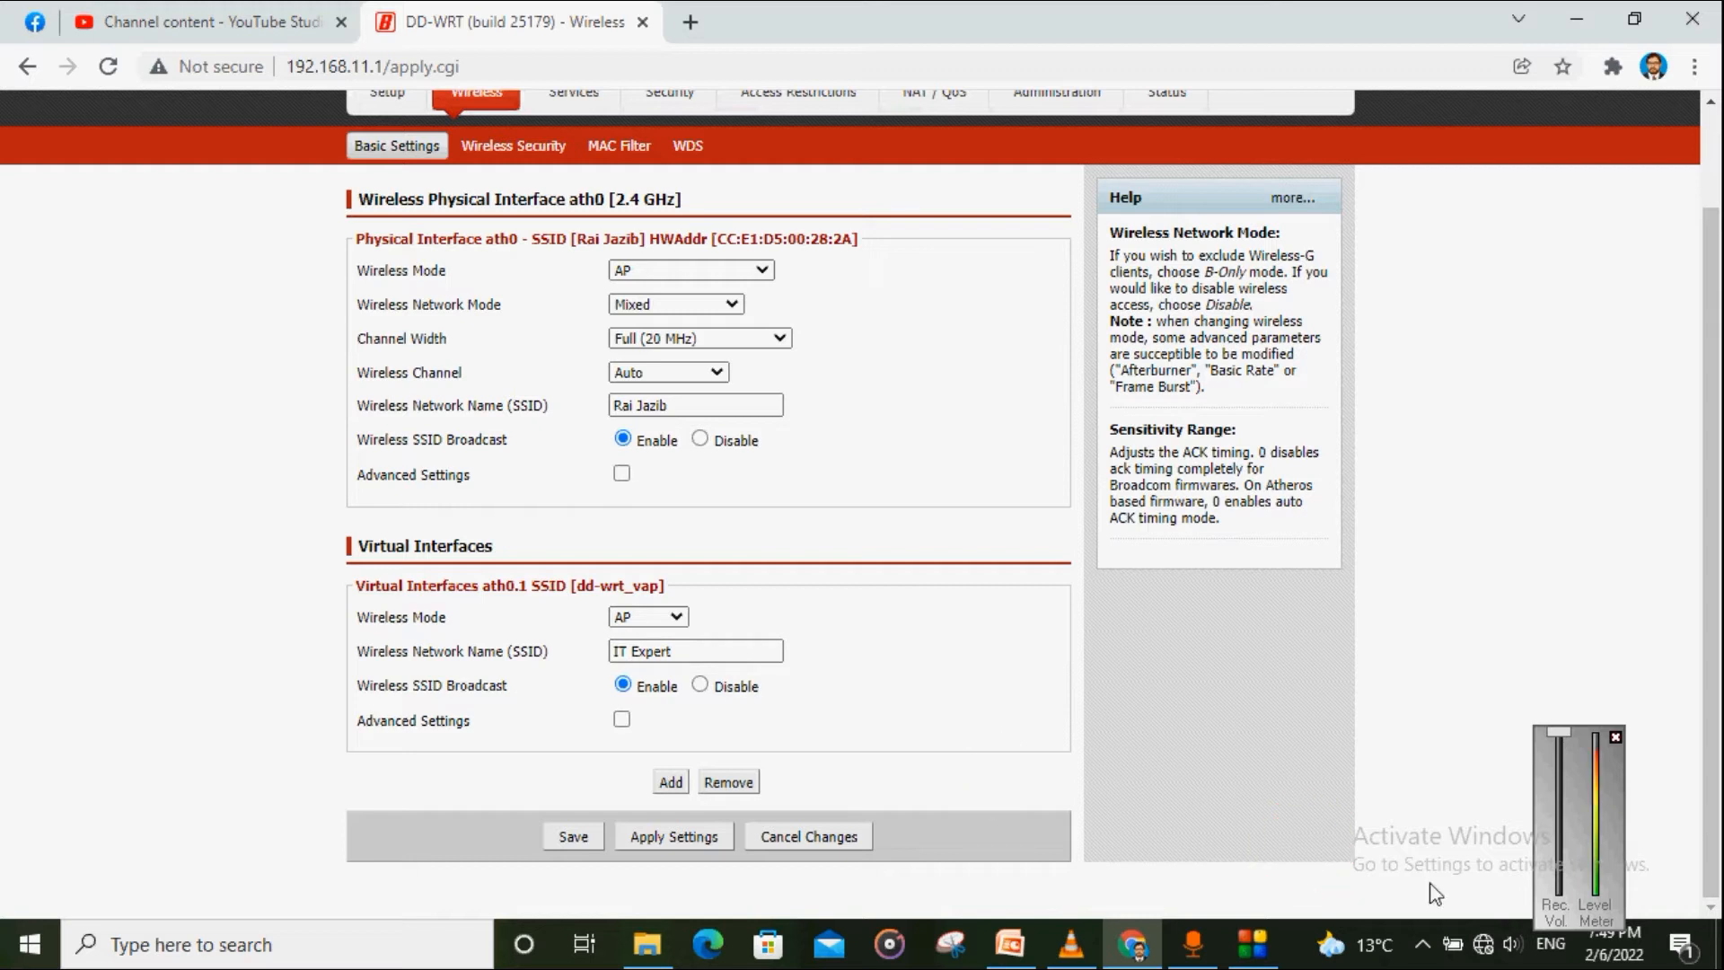
click(1486, 952)
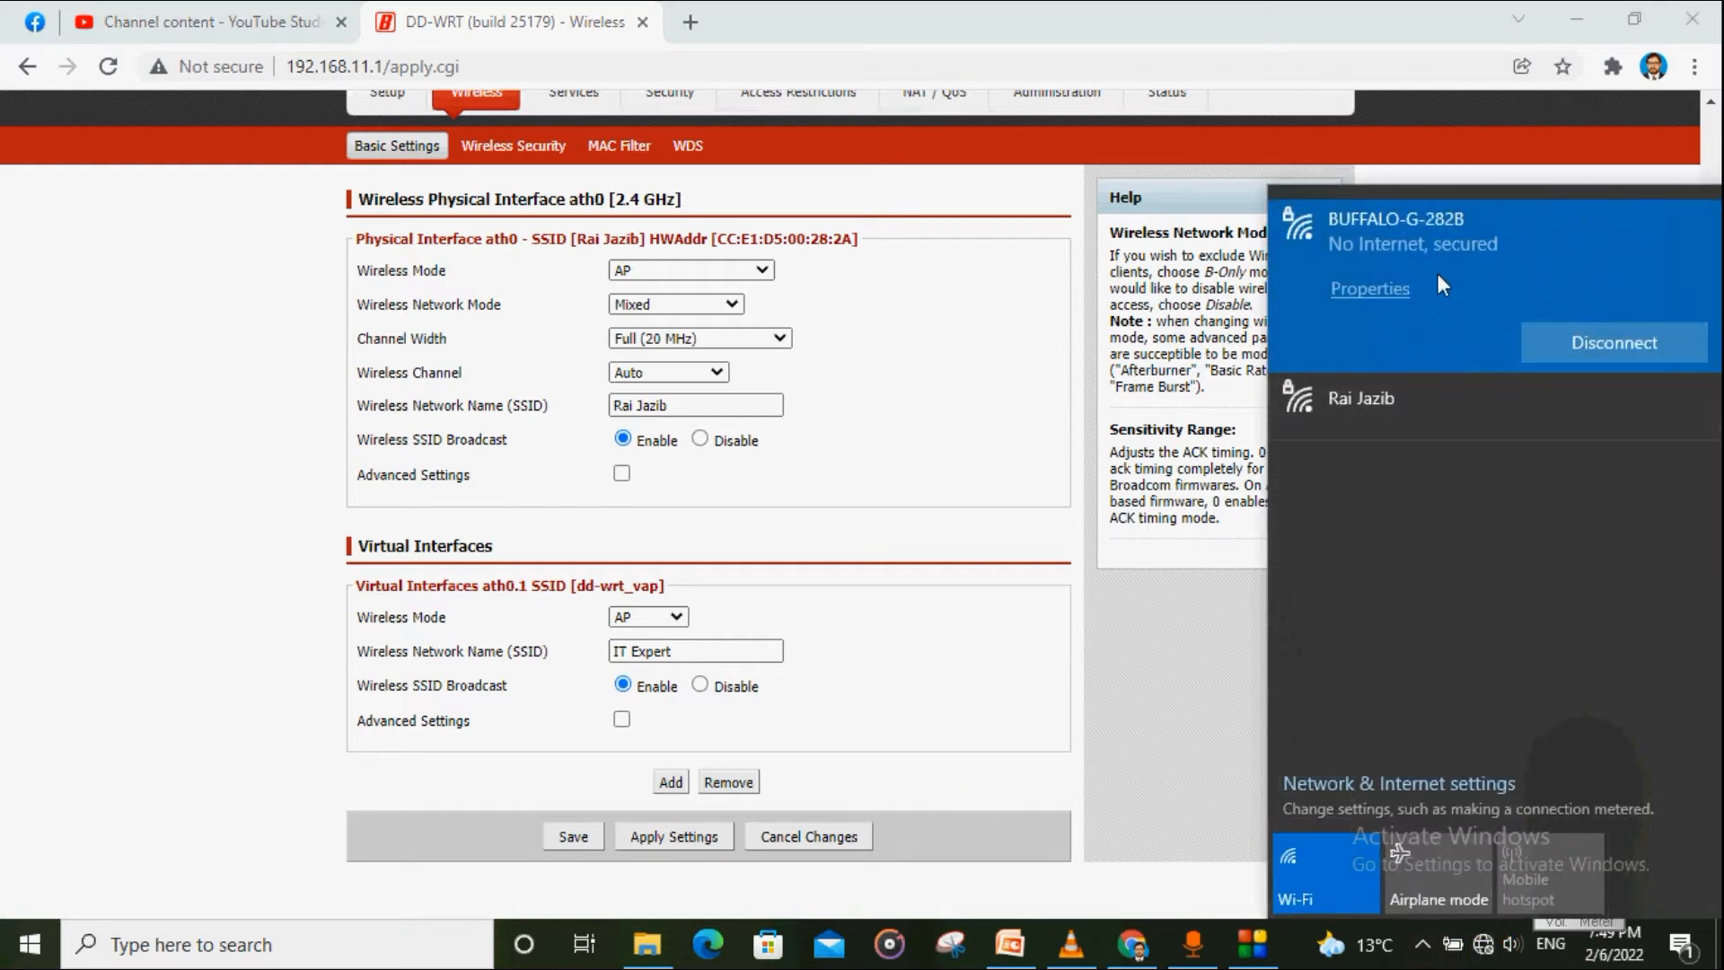
click(917, 664)
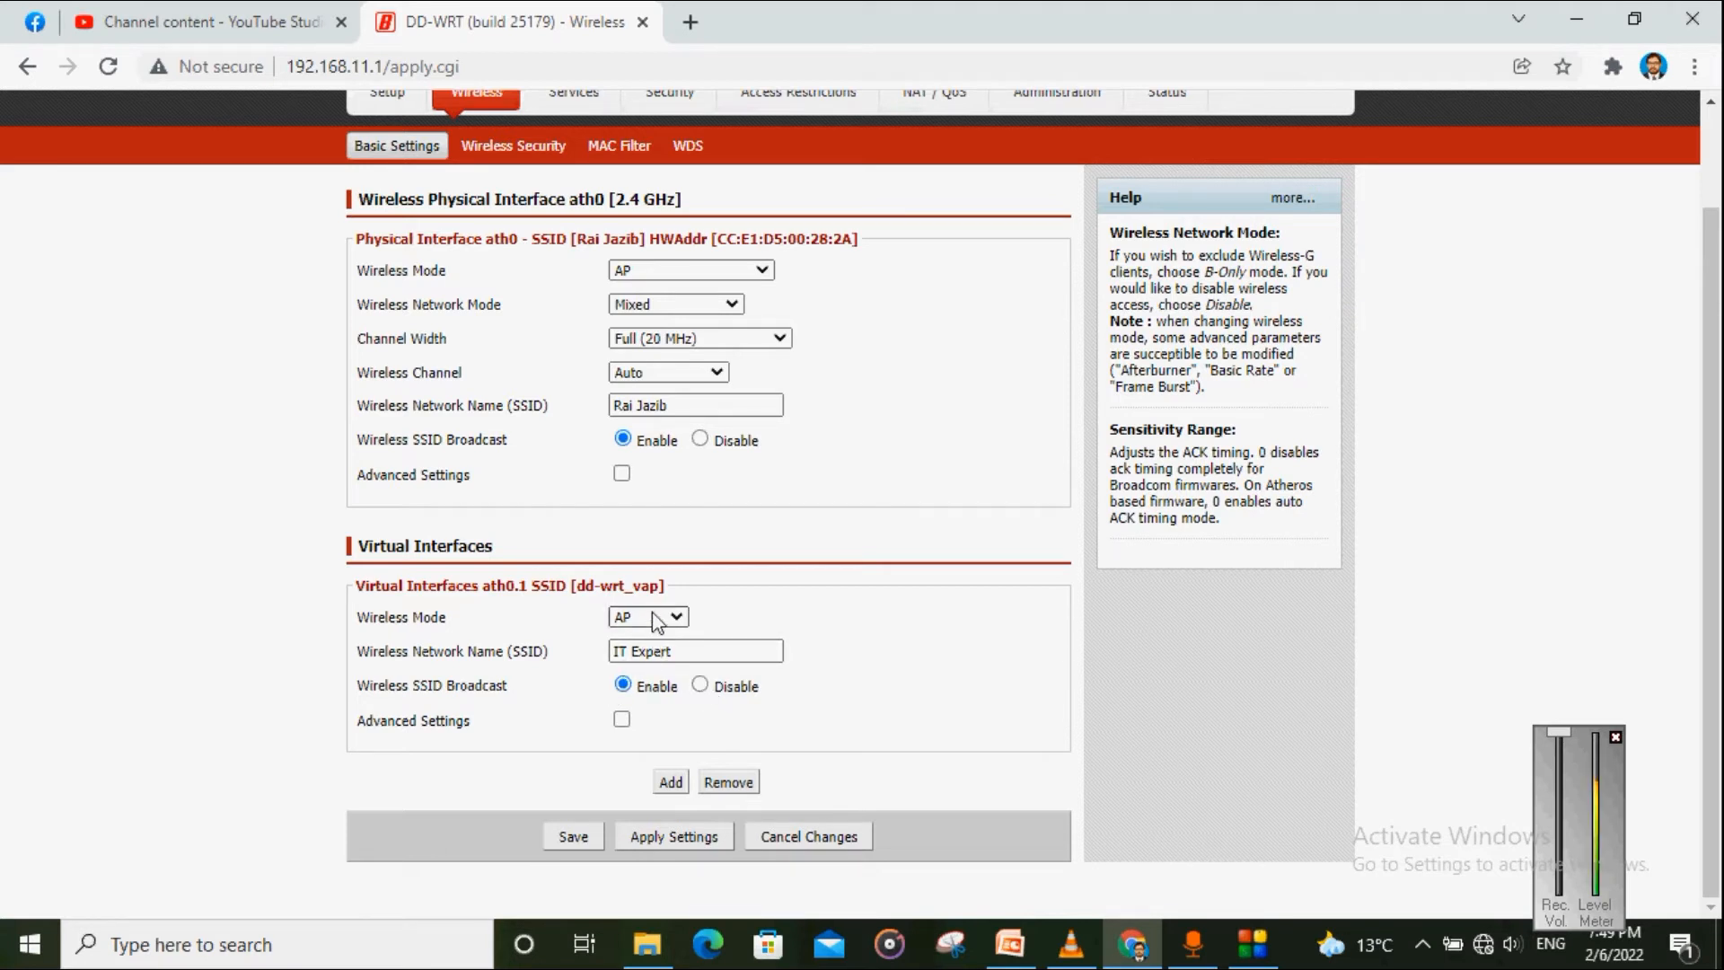
click(573, 840)
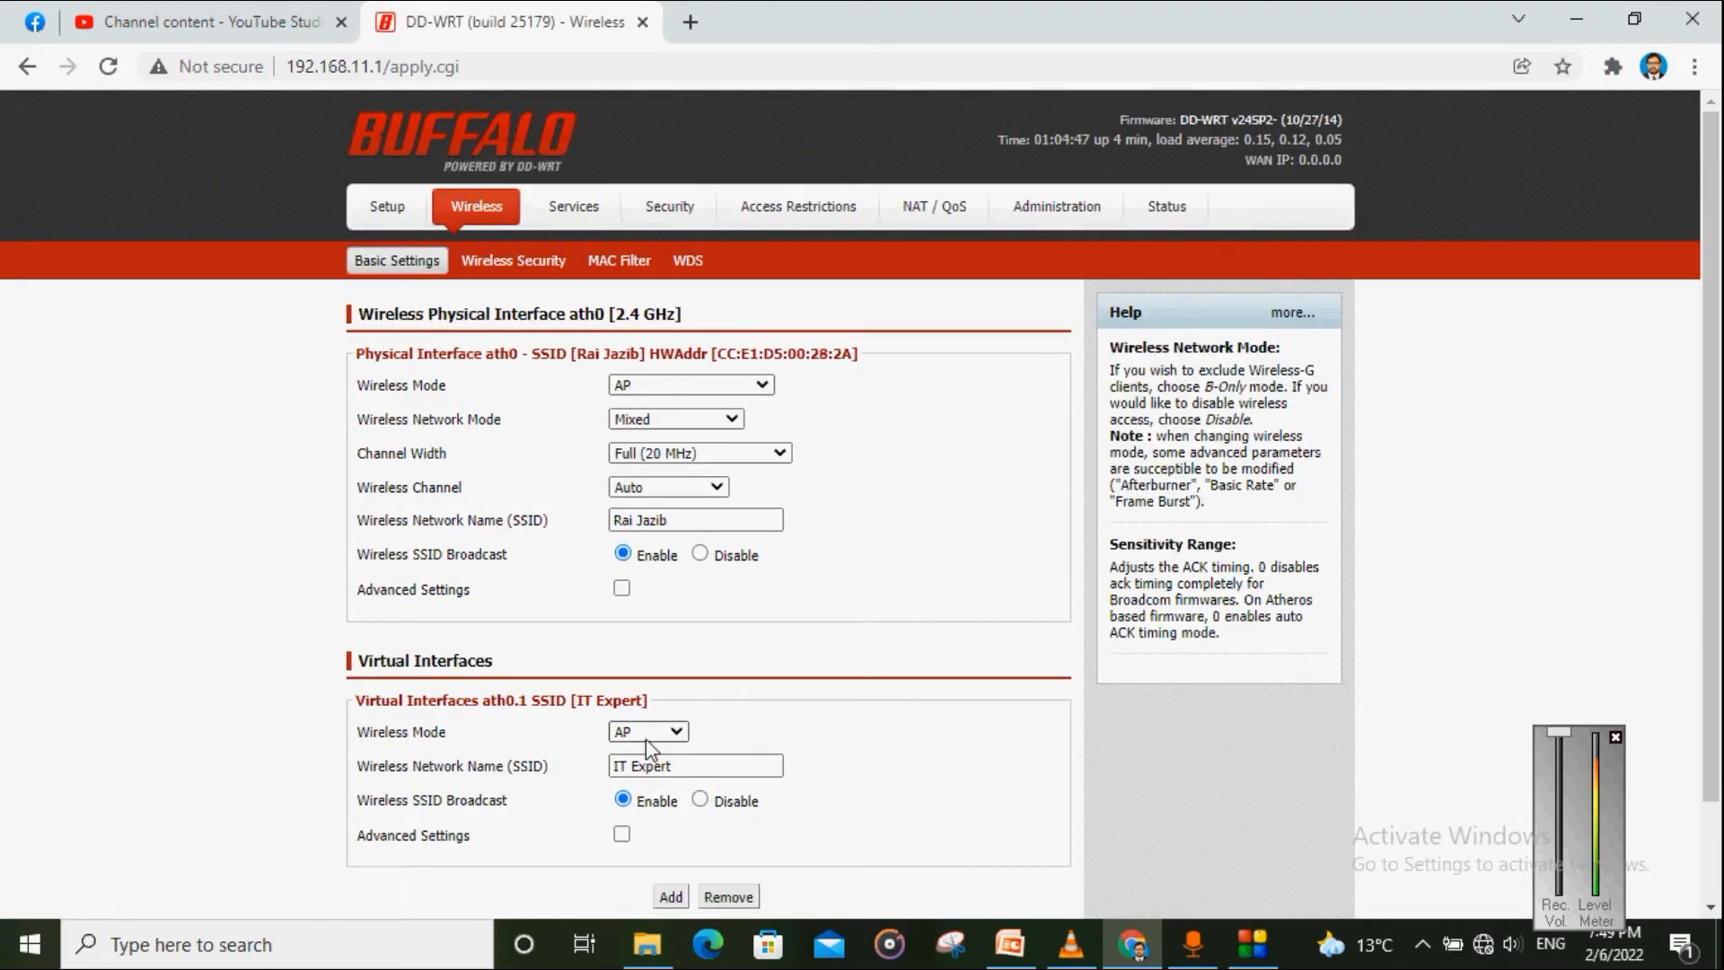
click(761, 386)
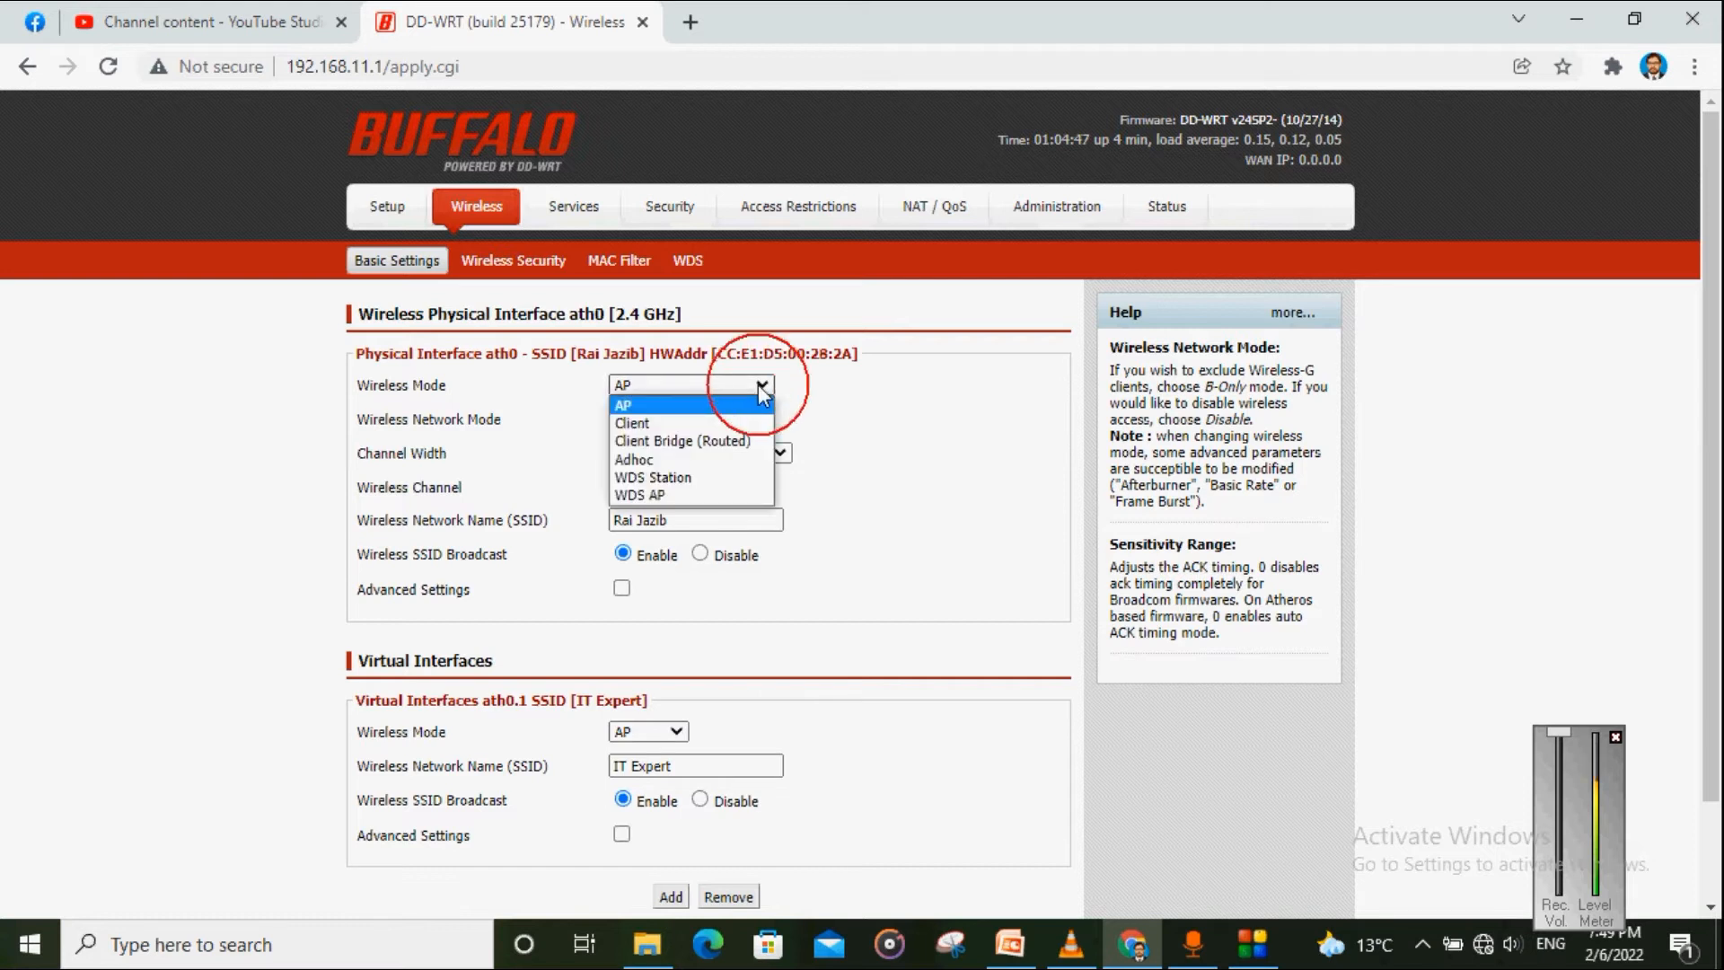
click(678, 441)
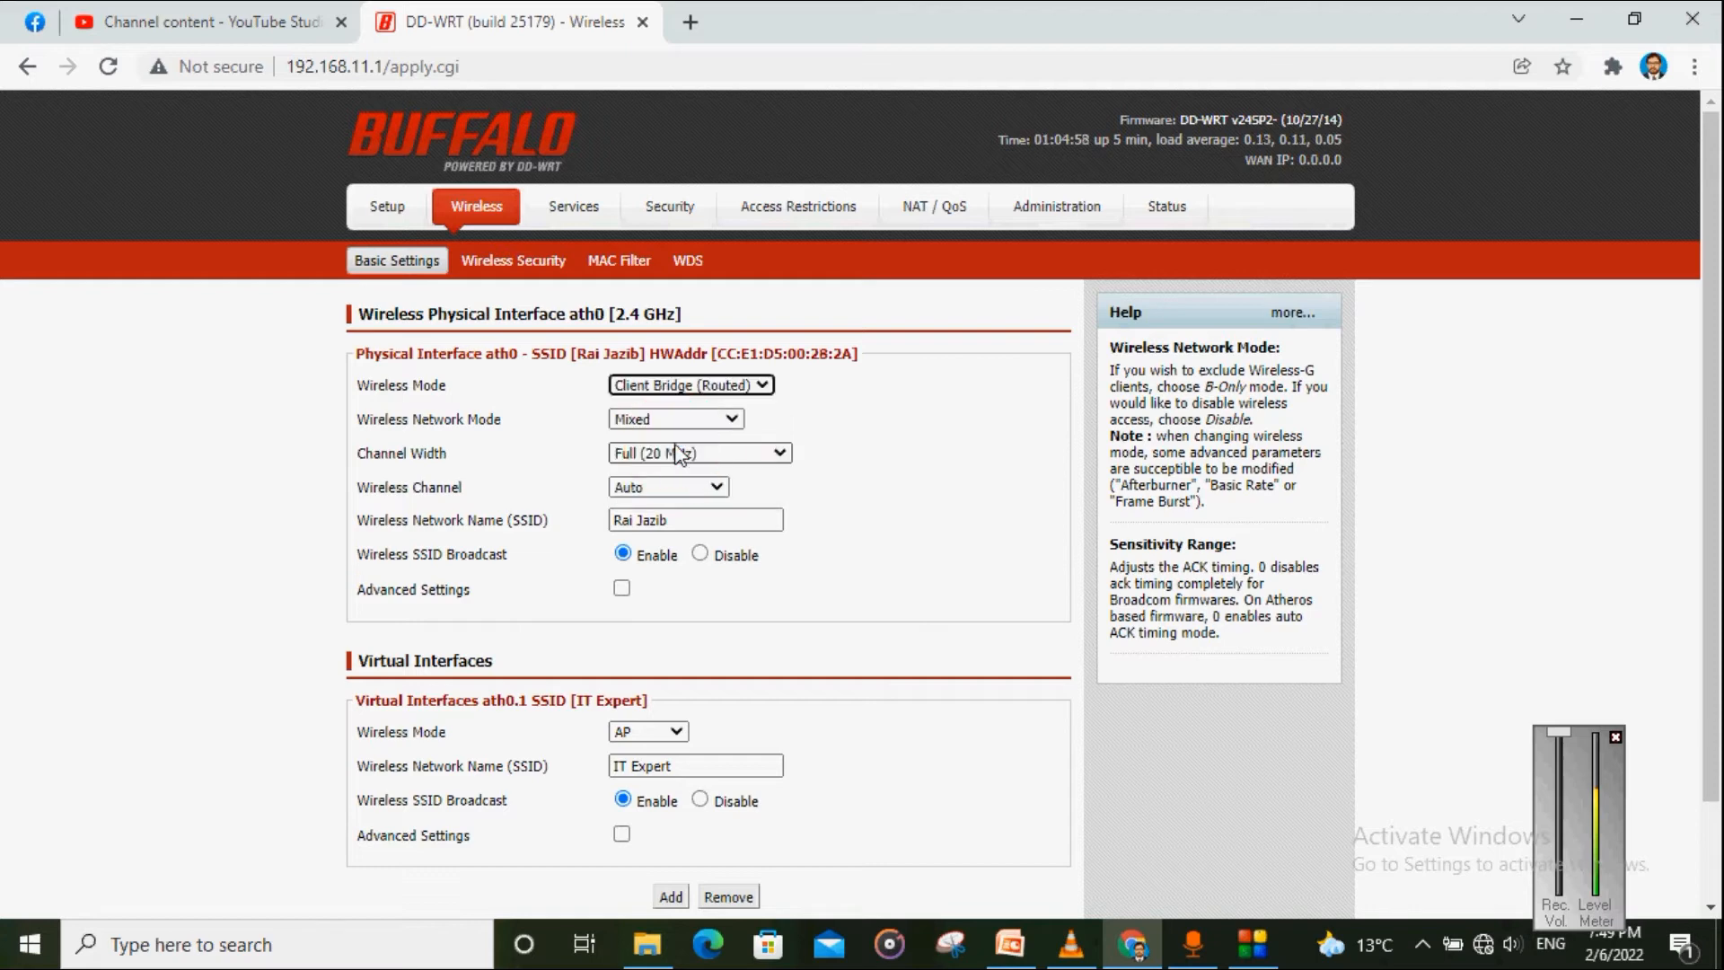
scroll(766, 395, down, 2)
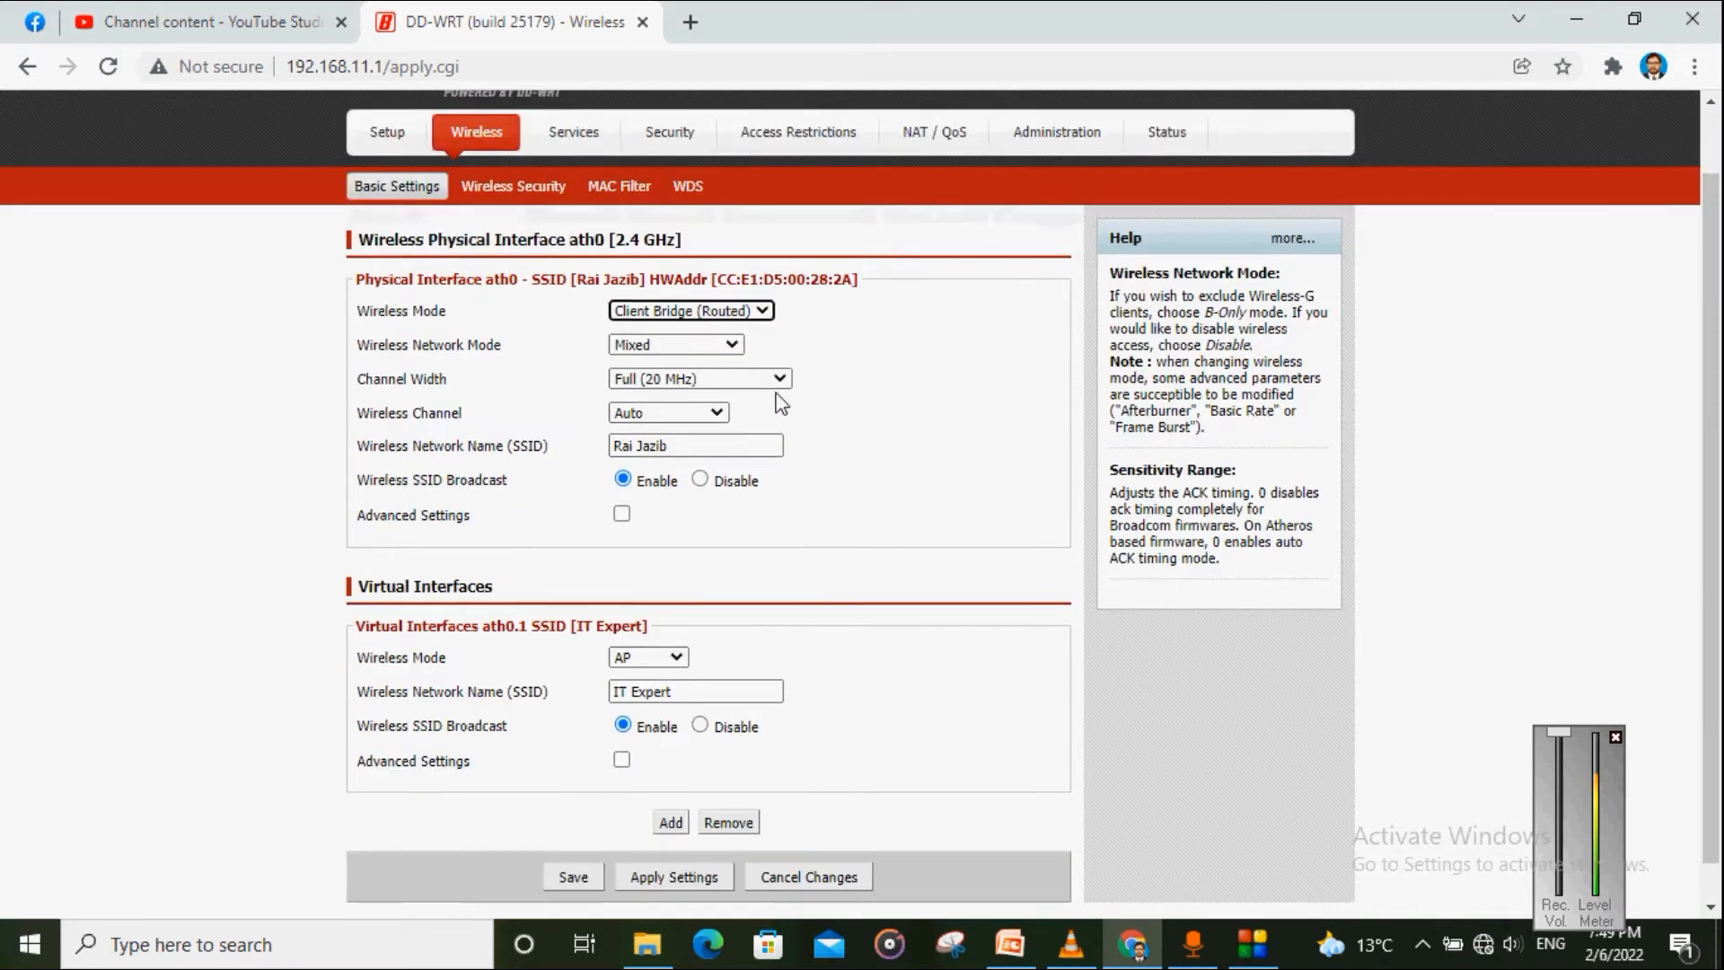
click(574, 837)
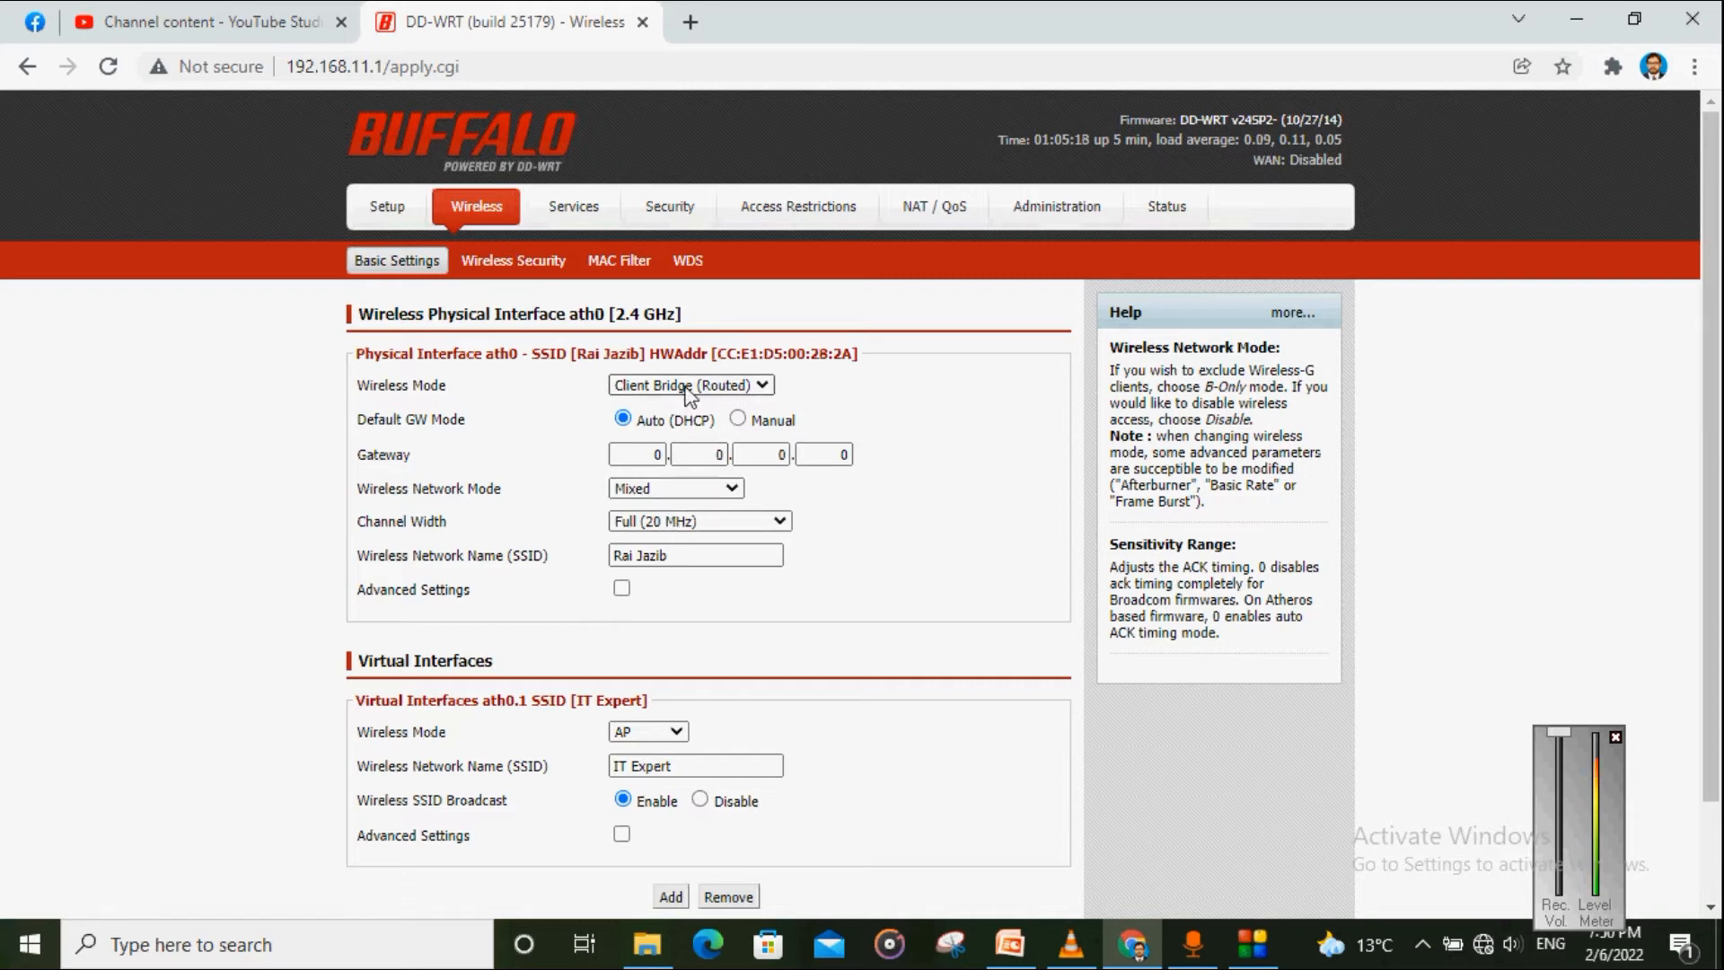
Step: Check further down that IT Expert is still the virtual access point
scroll(640, 647, down, 1)
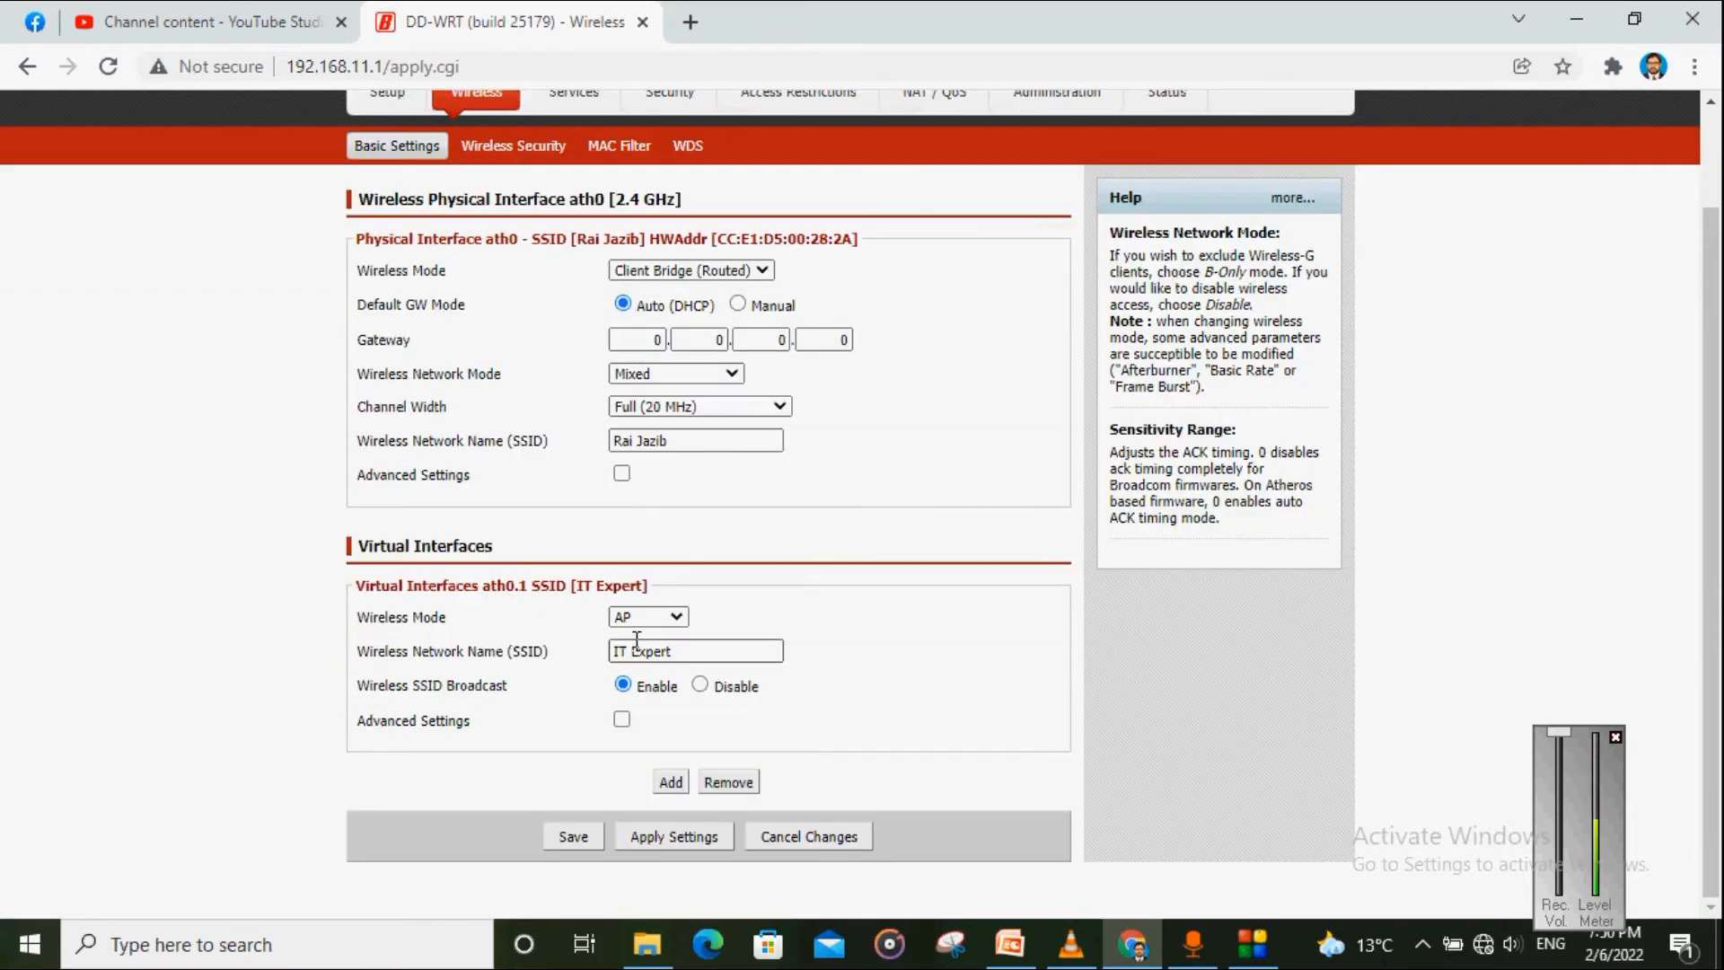
drag(697, 654, 616, 650)
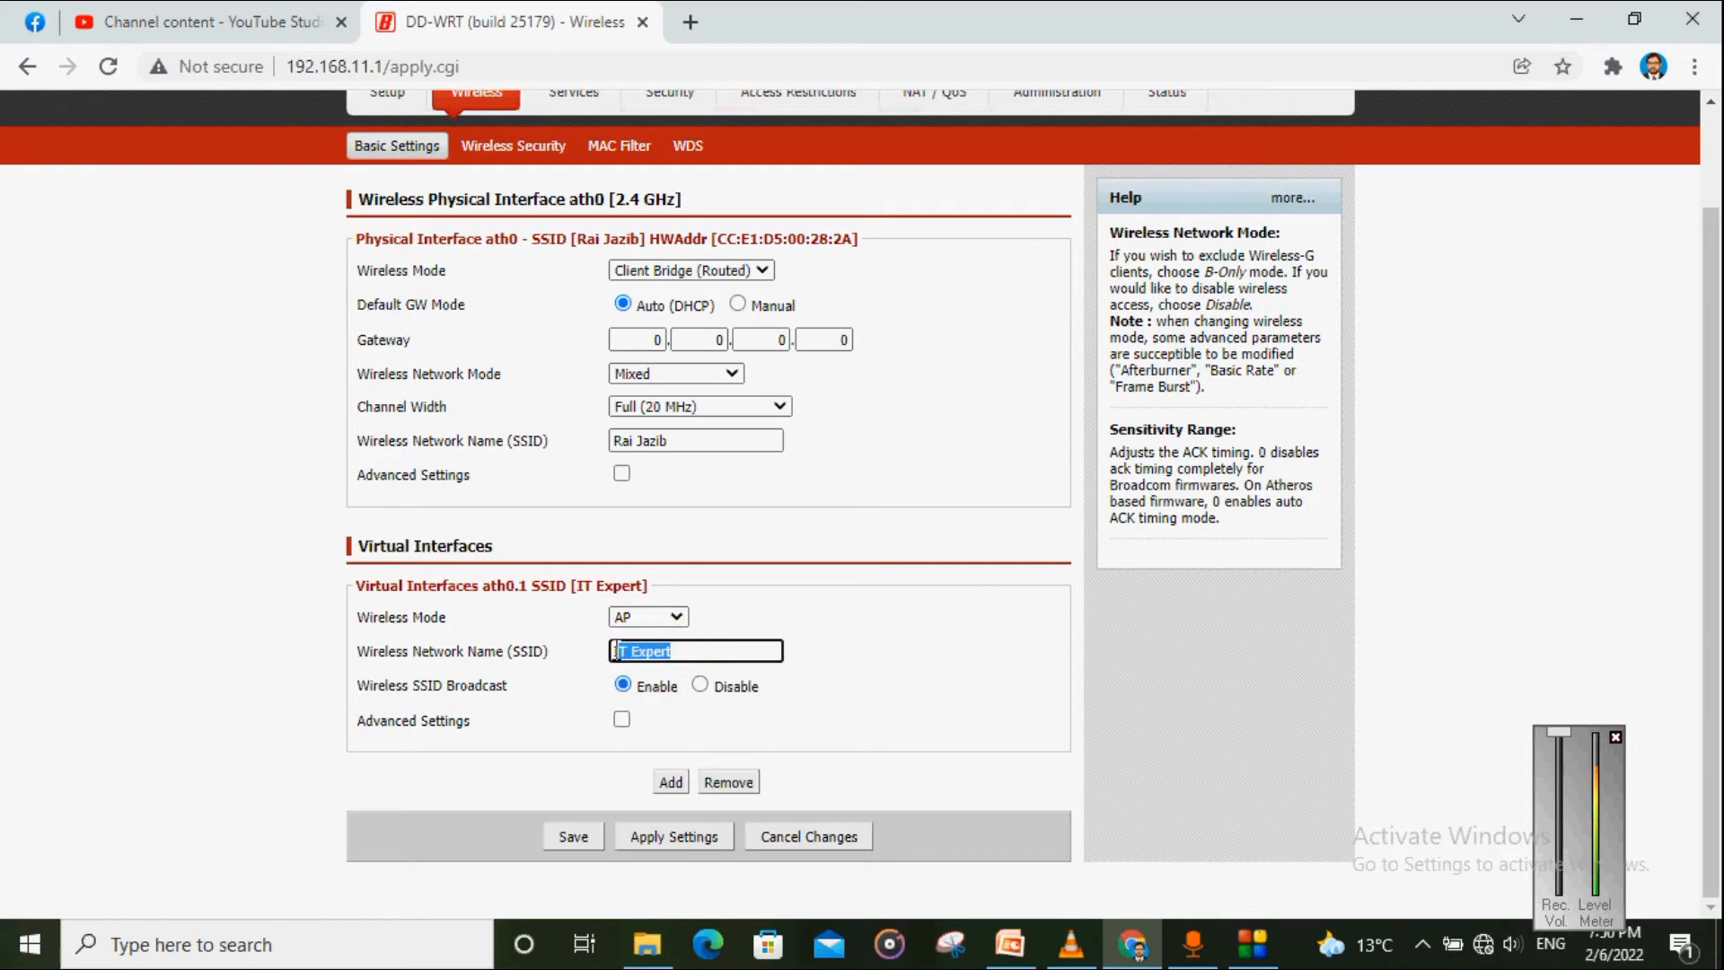
click(542, 739)
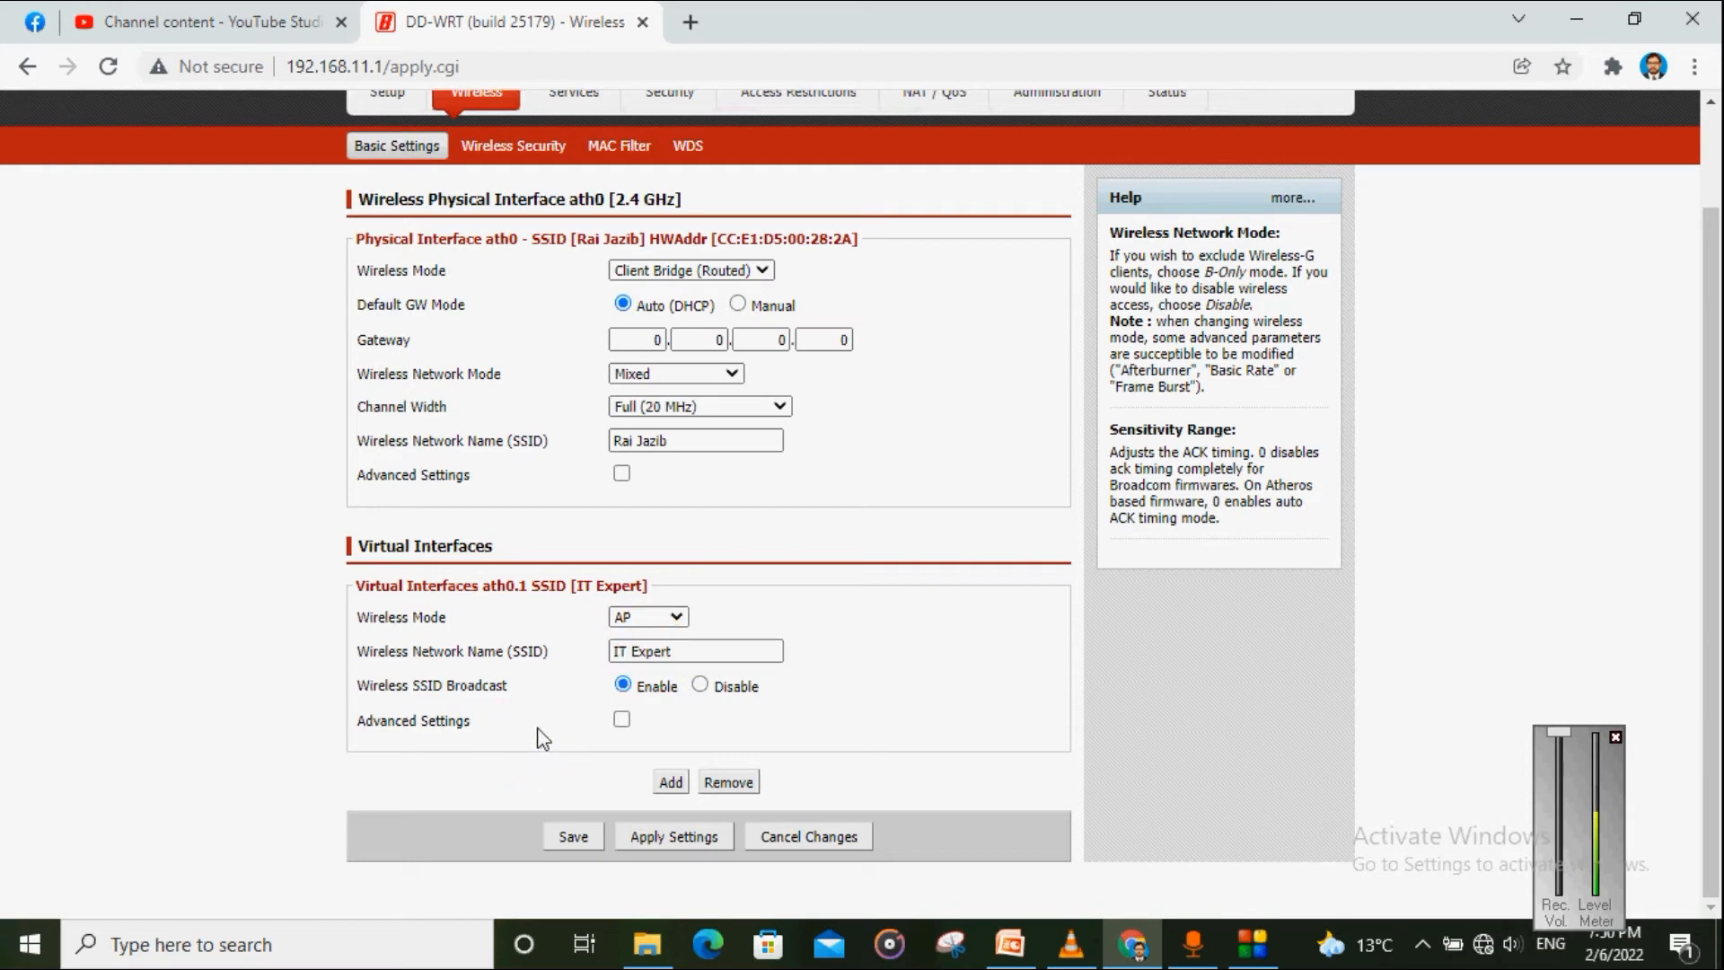
scroll(549, 190, up, 1)
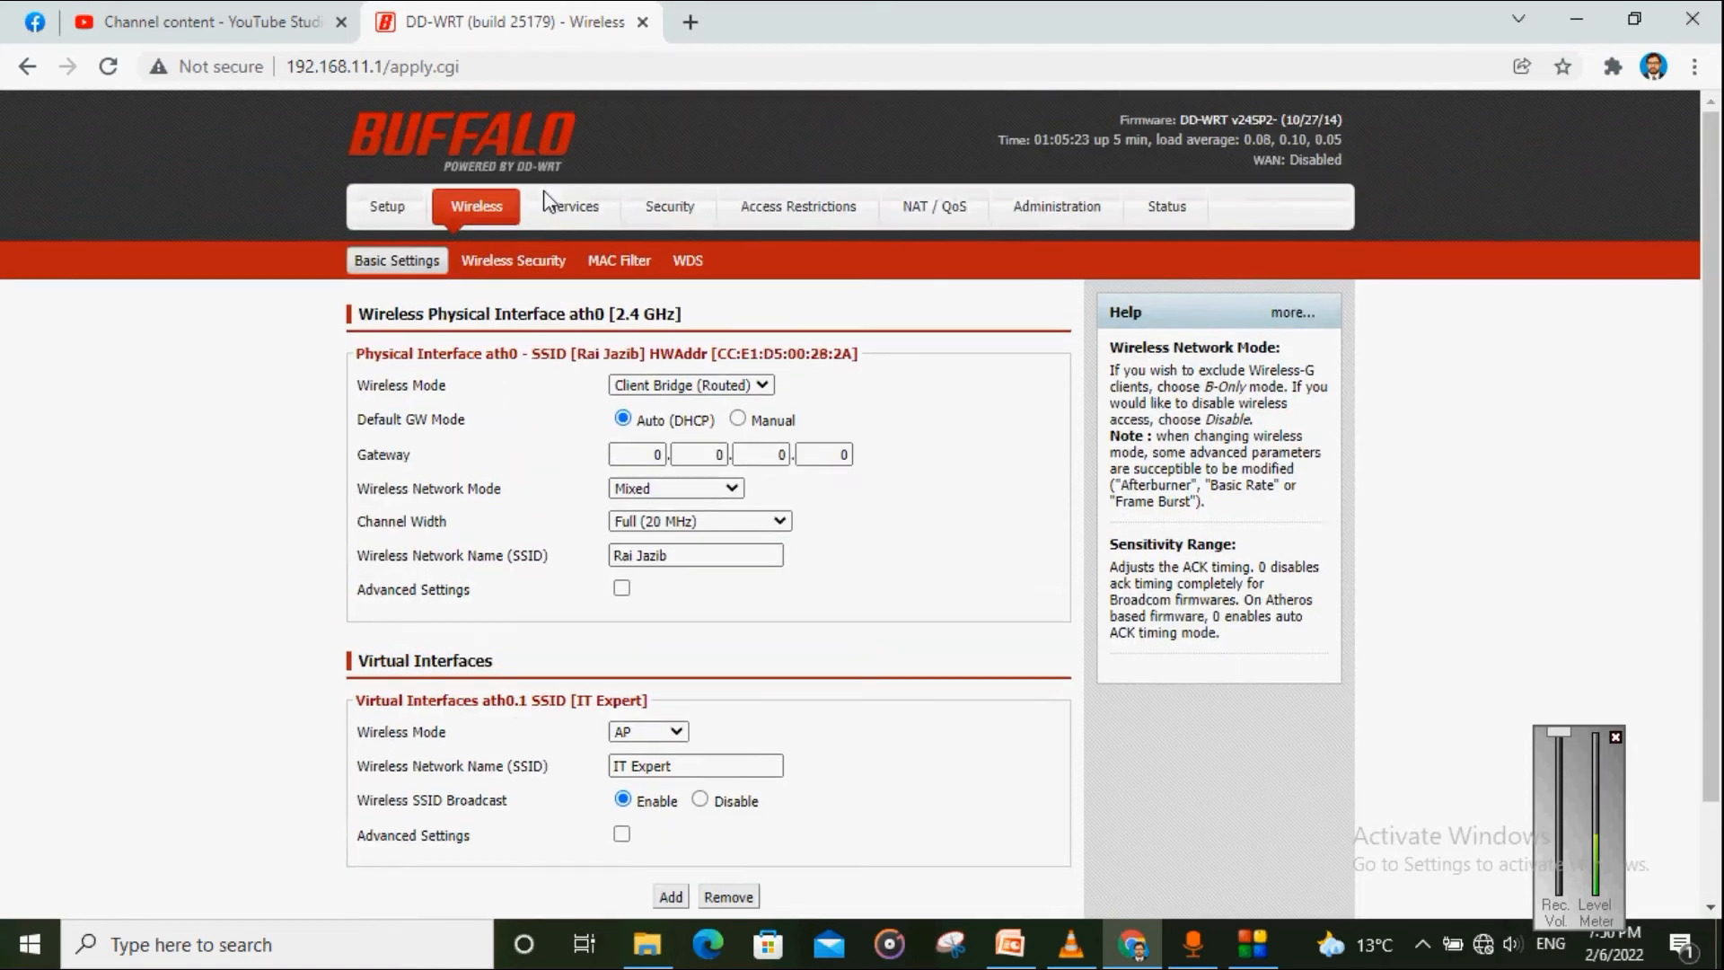
click(520, 270)
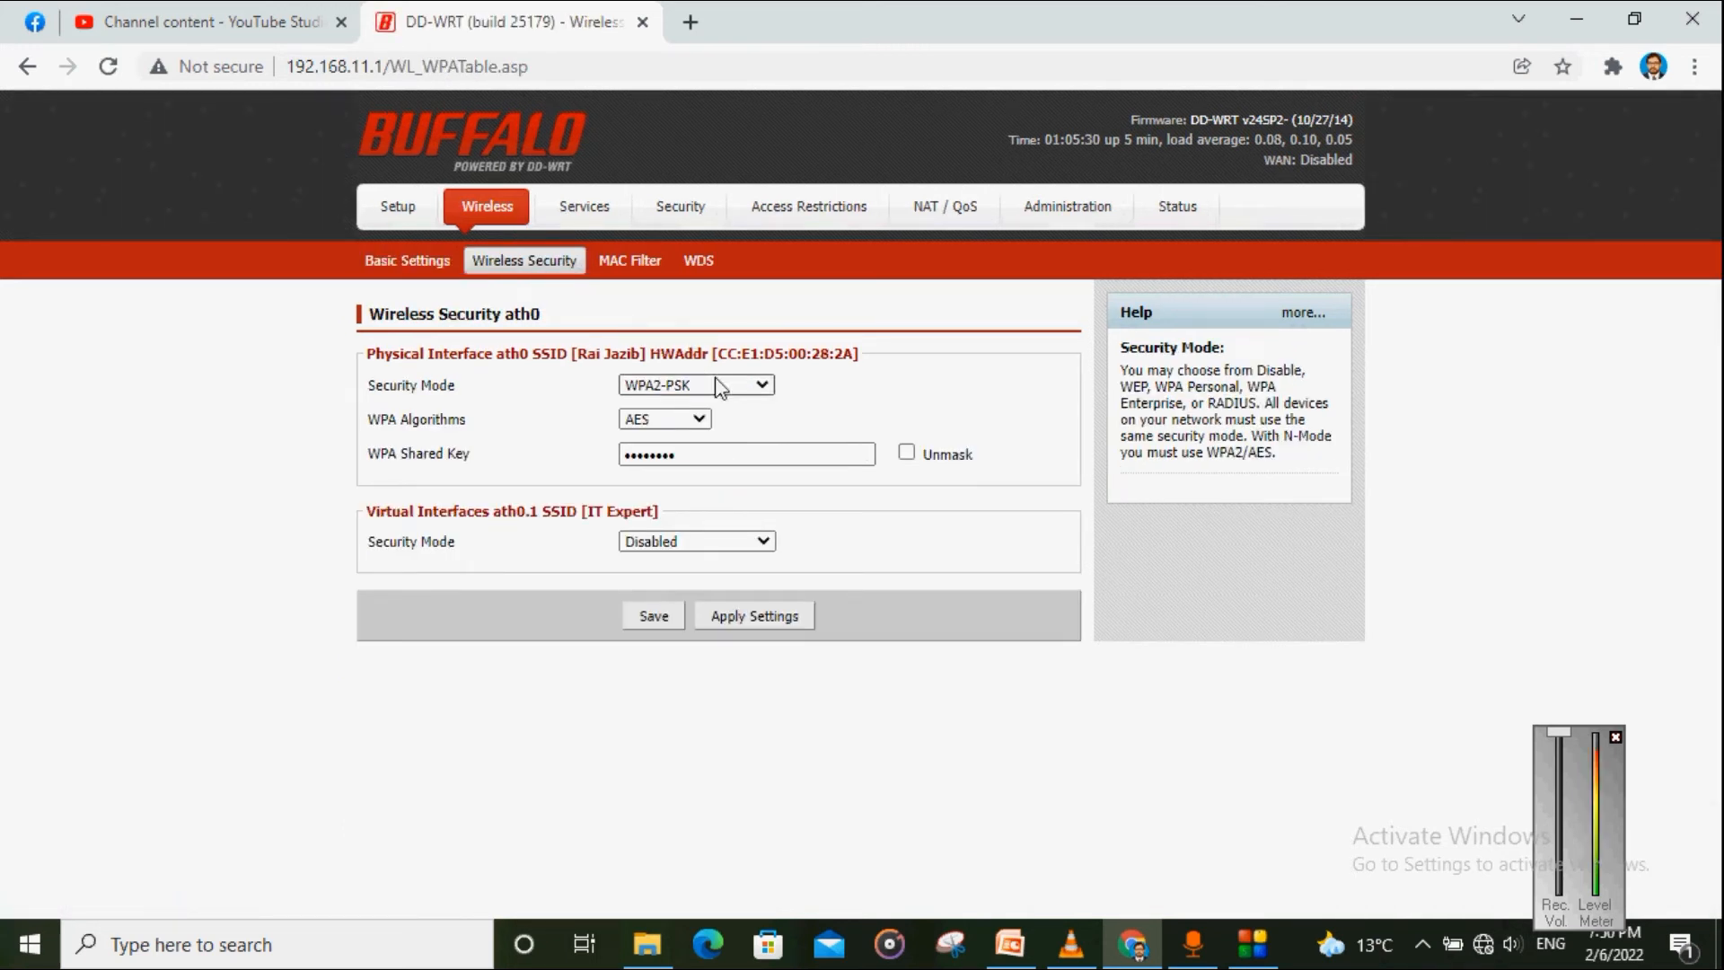
click(763, 388)
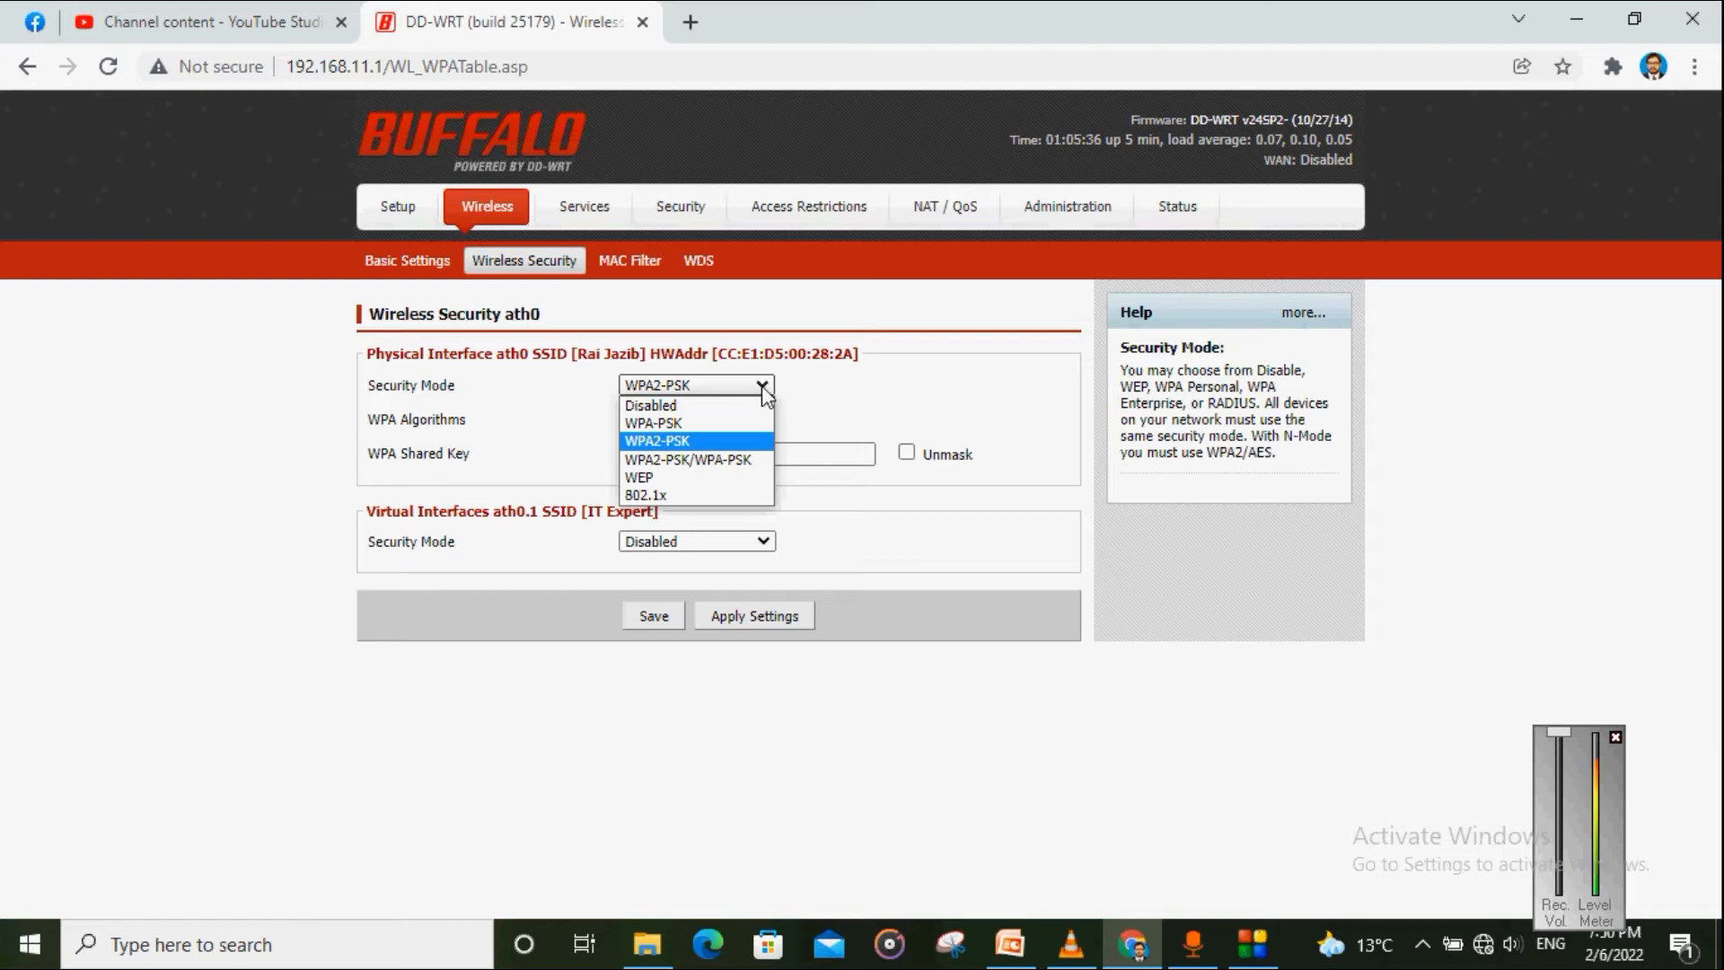
click(764, 388)
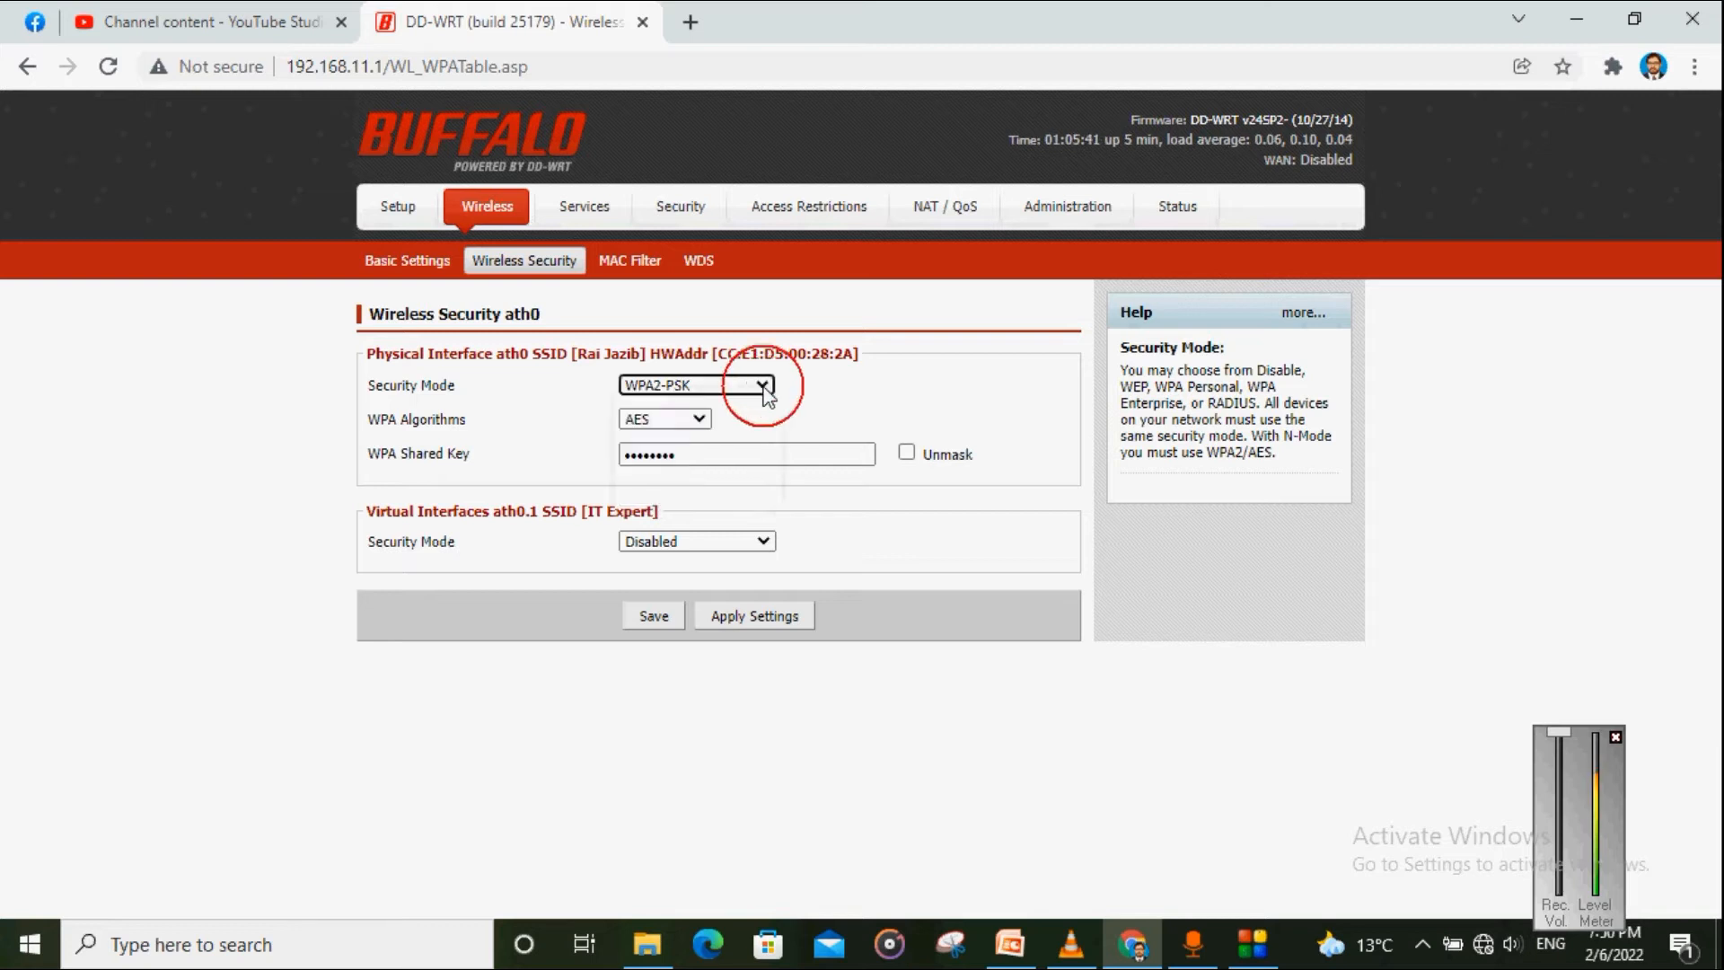
click(702, 419)
click(705, 425)
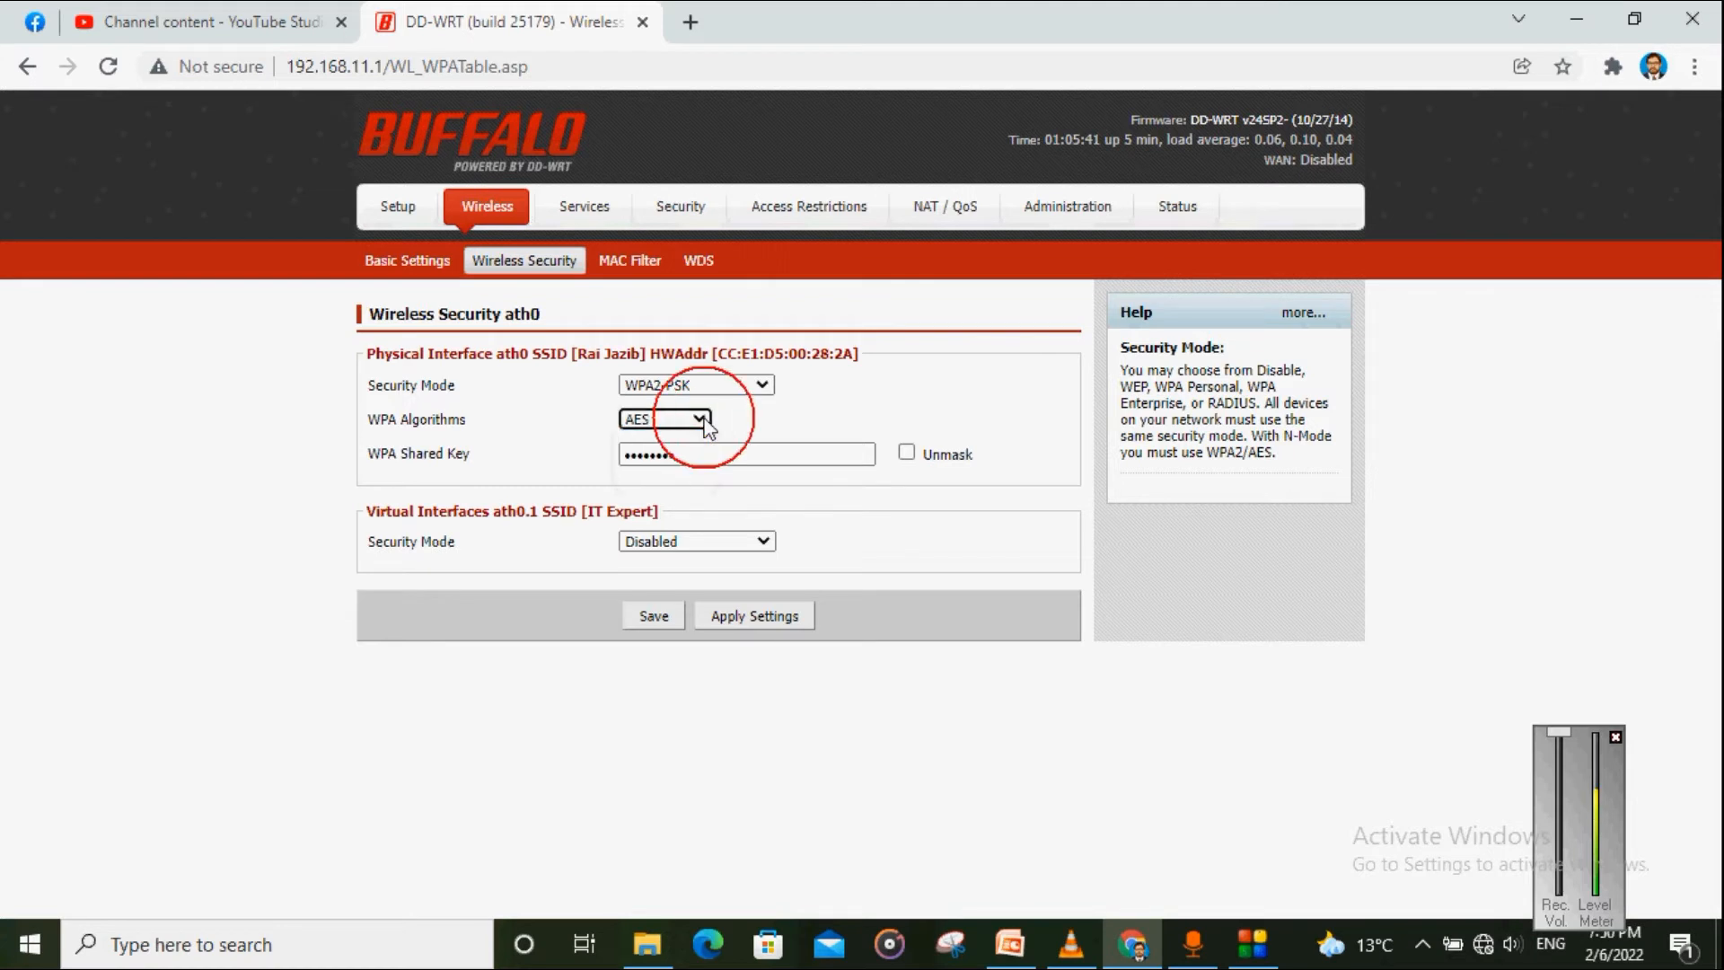
click(913, 456)
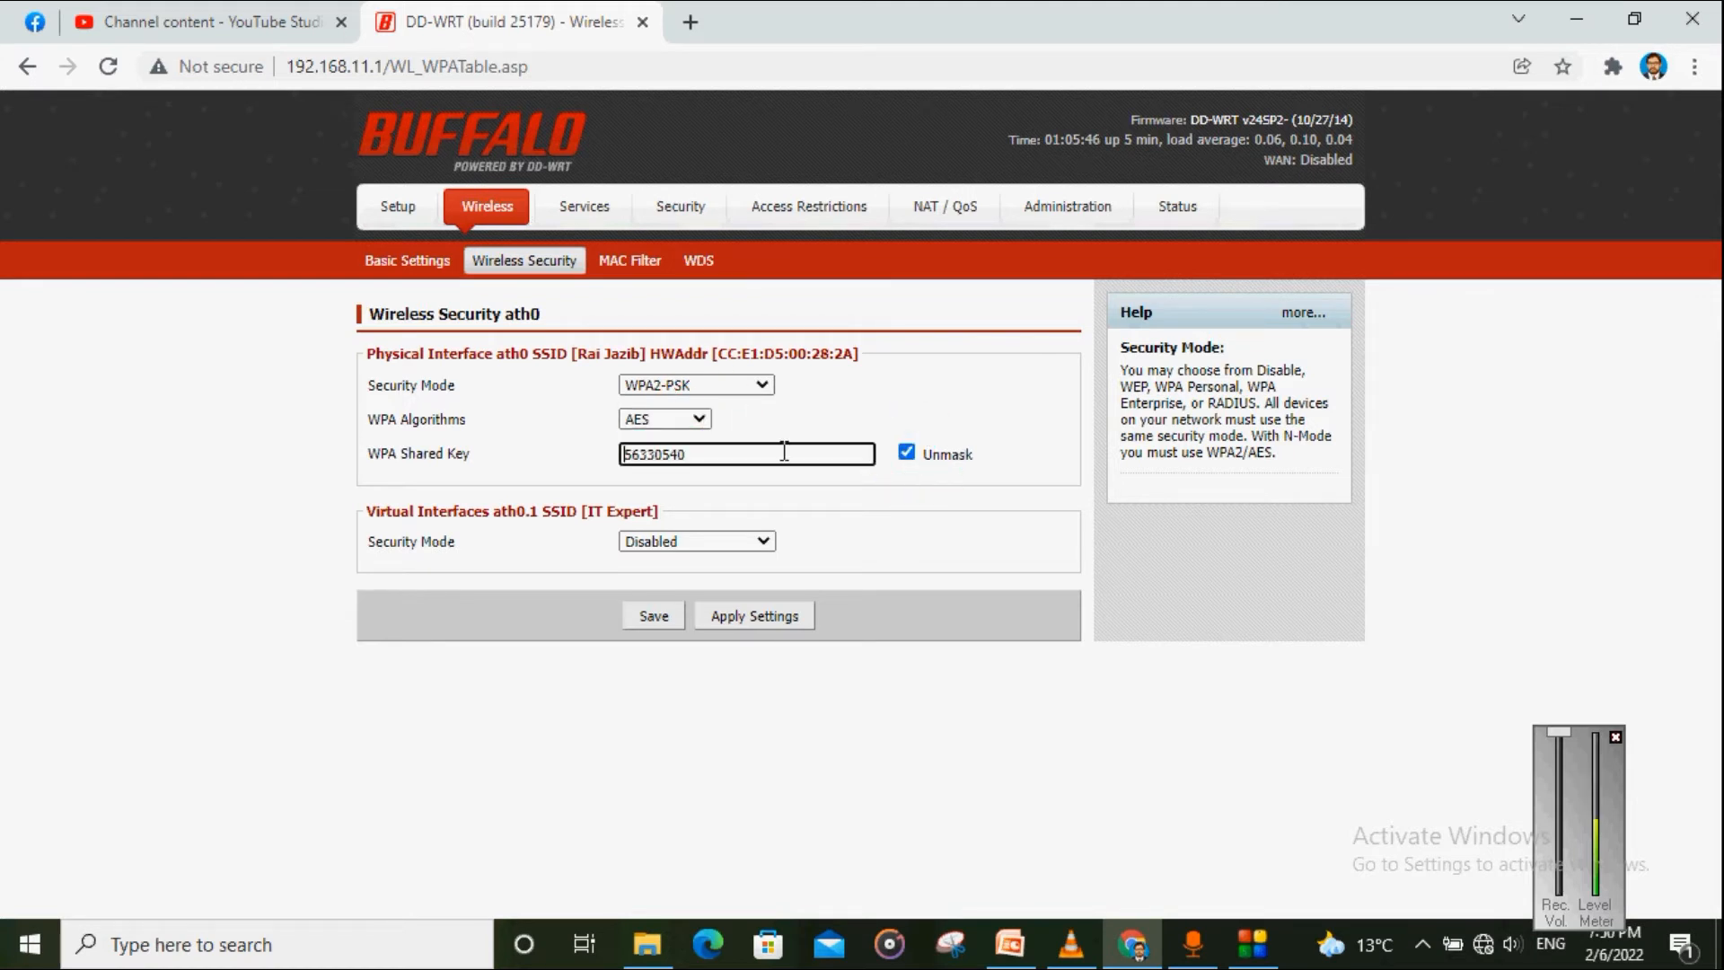
click(753, 455)
key(BackSpace)
key(BackSpace)
key(BackSpace)
key(BackSpace)
key(BackSpace)
key(BackSpace)
key(BackSpace)
text(12345)
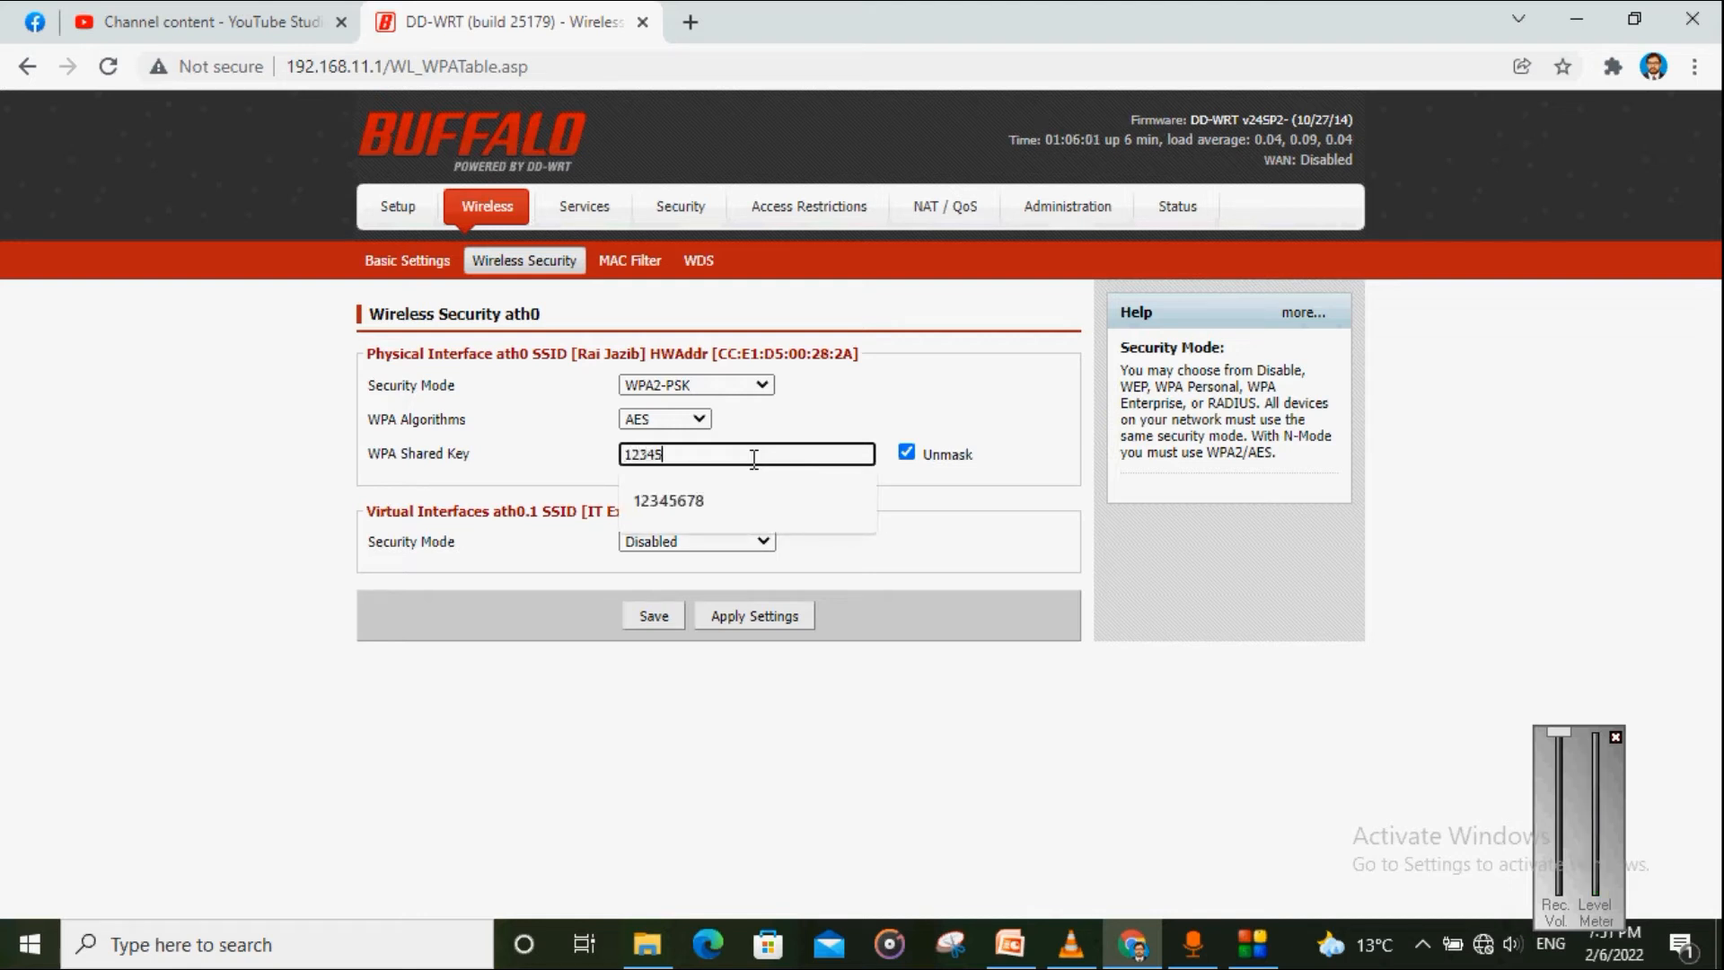
text(678)
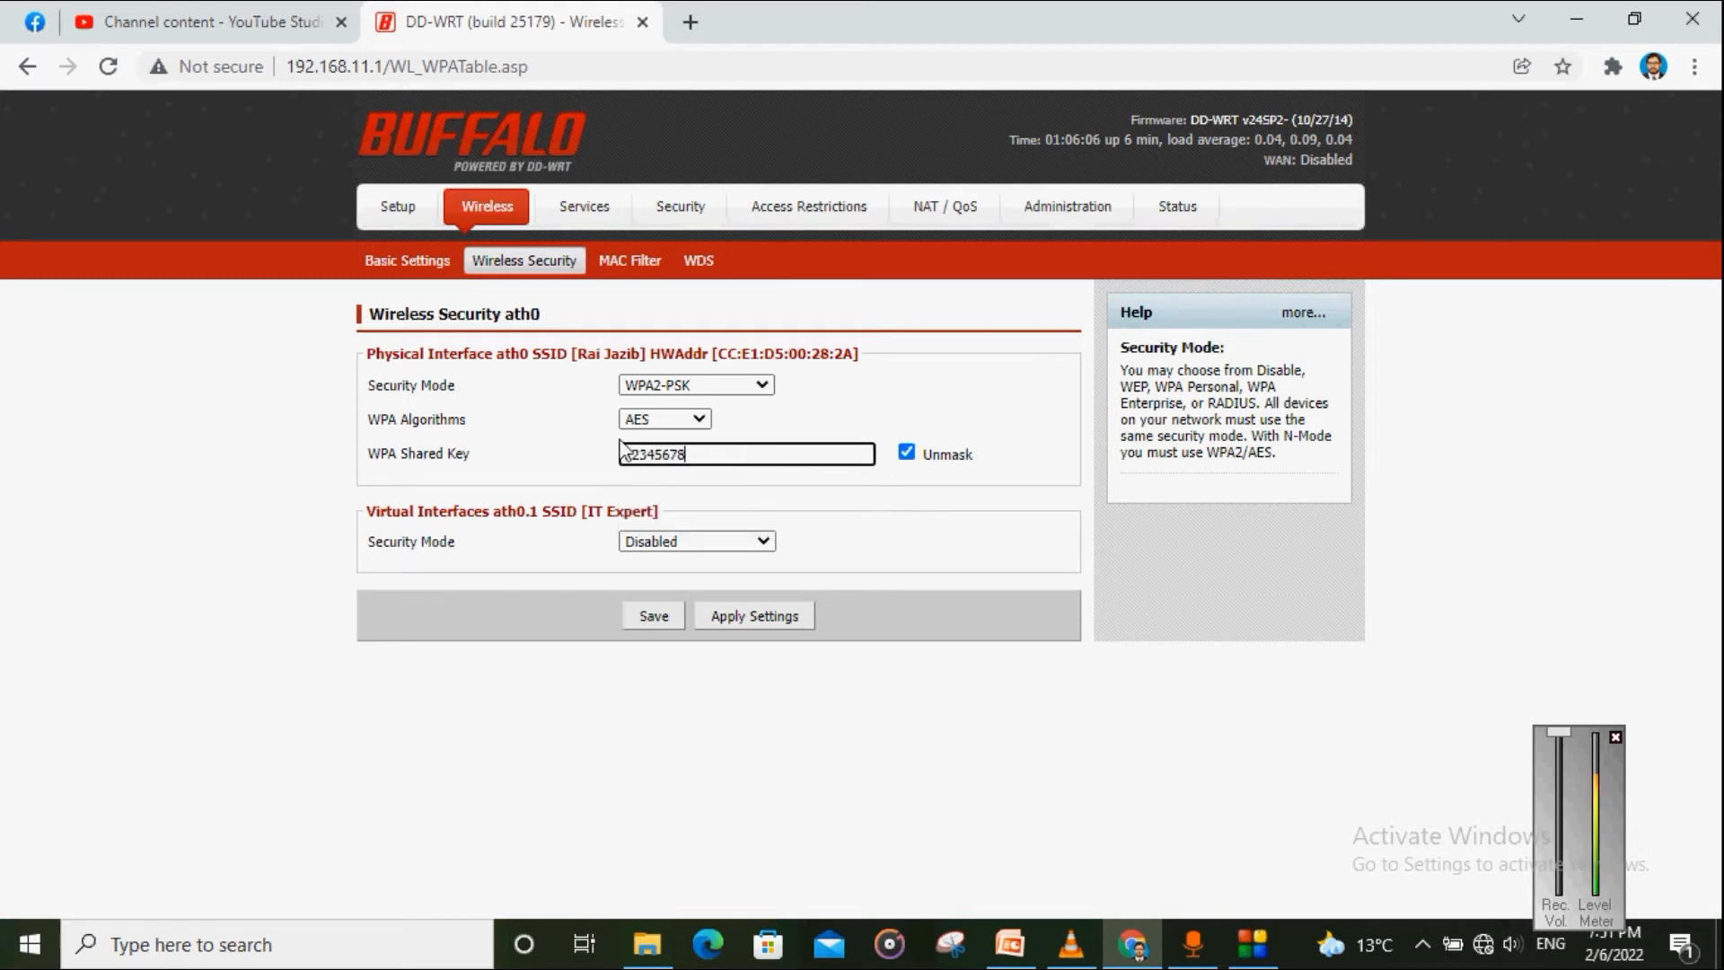
click(557, 469)
click(677, 463)
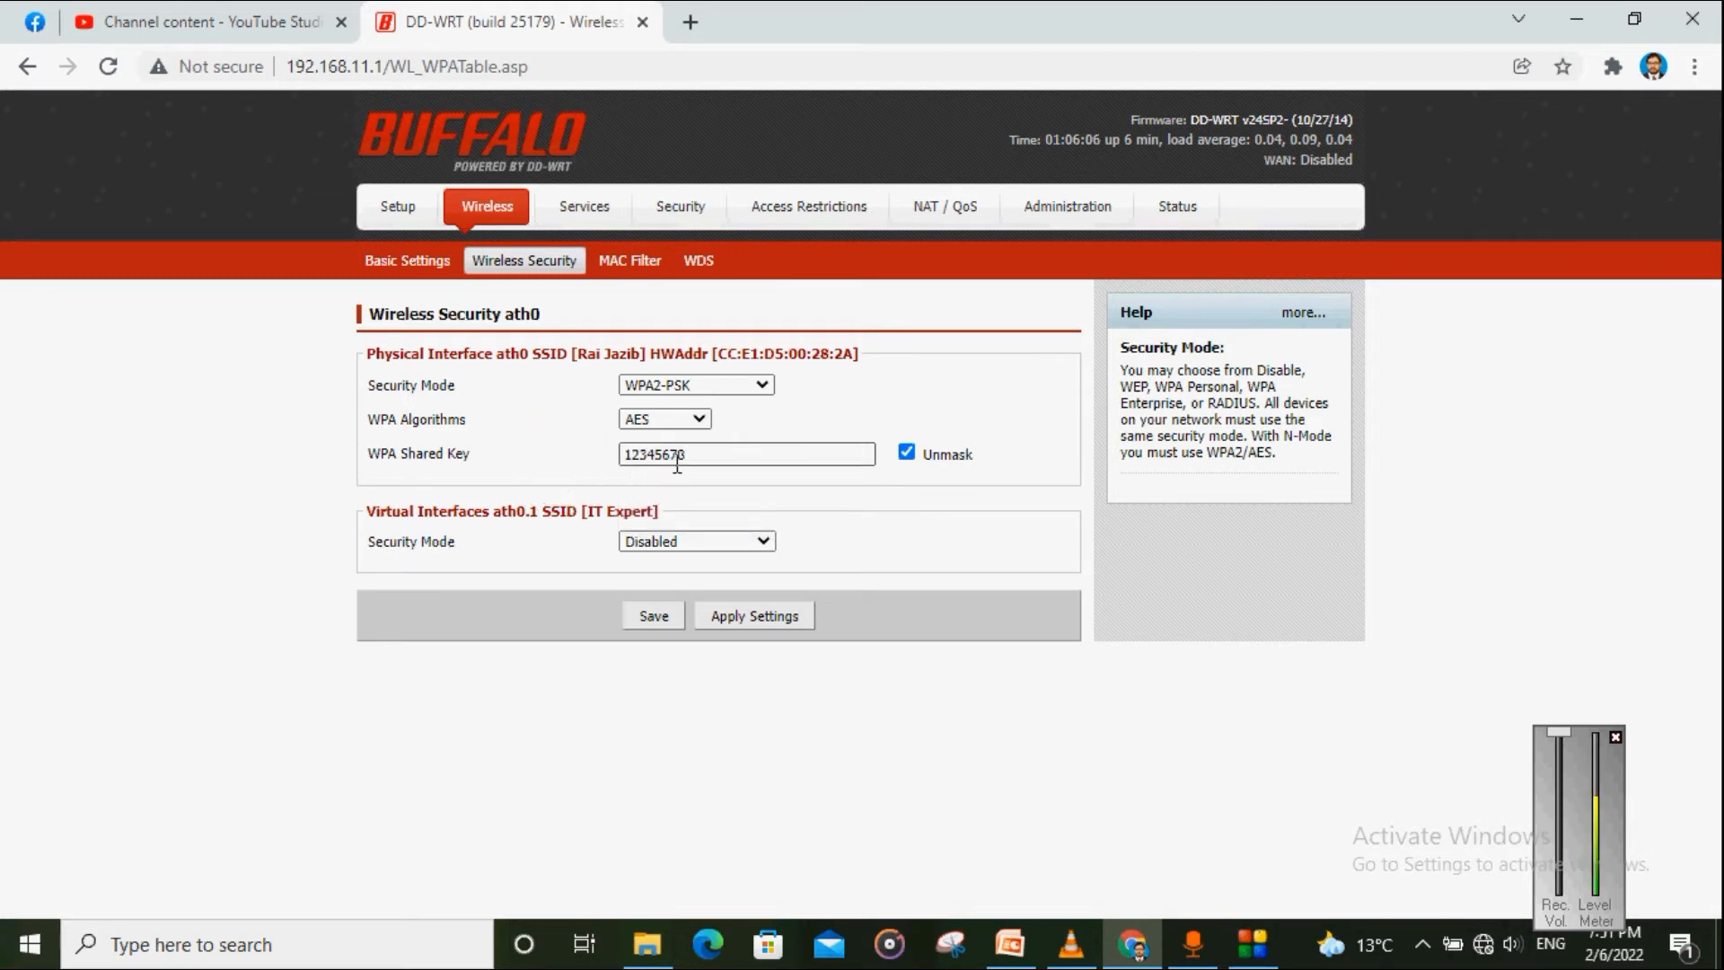
click(653, 616)
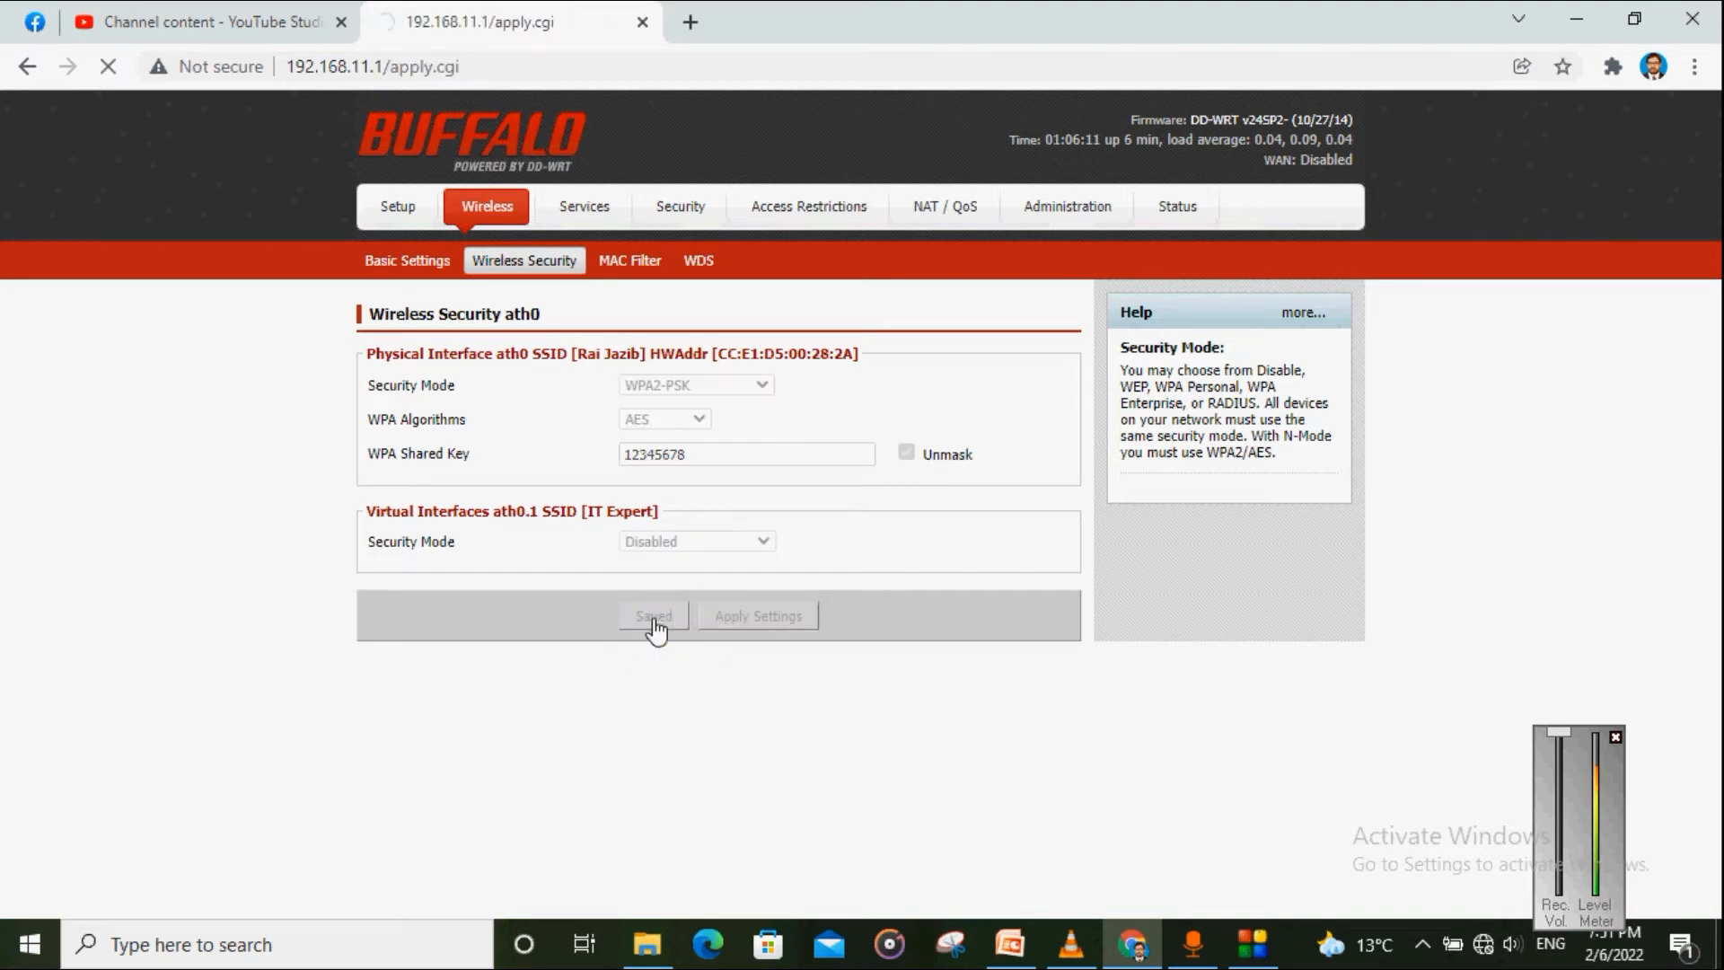
click(419, 272)
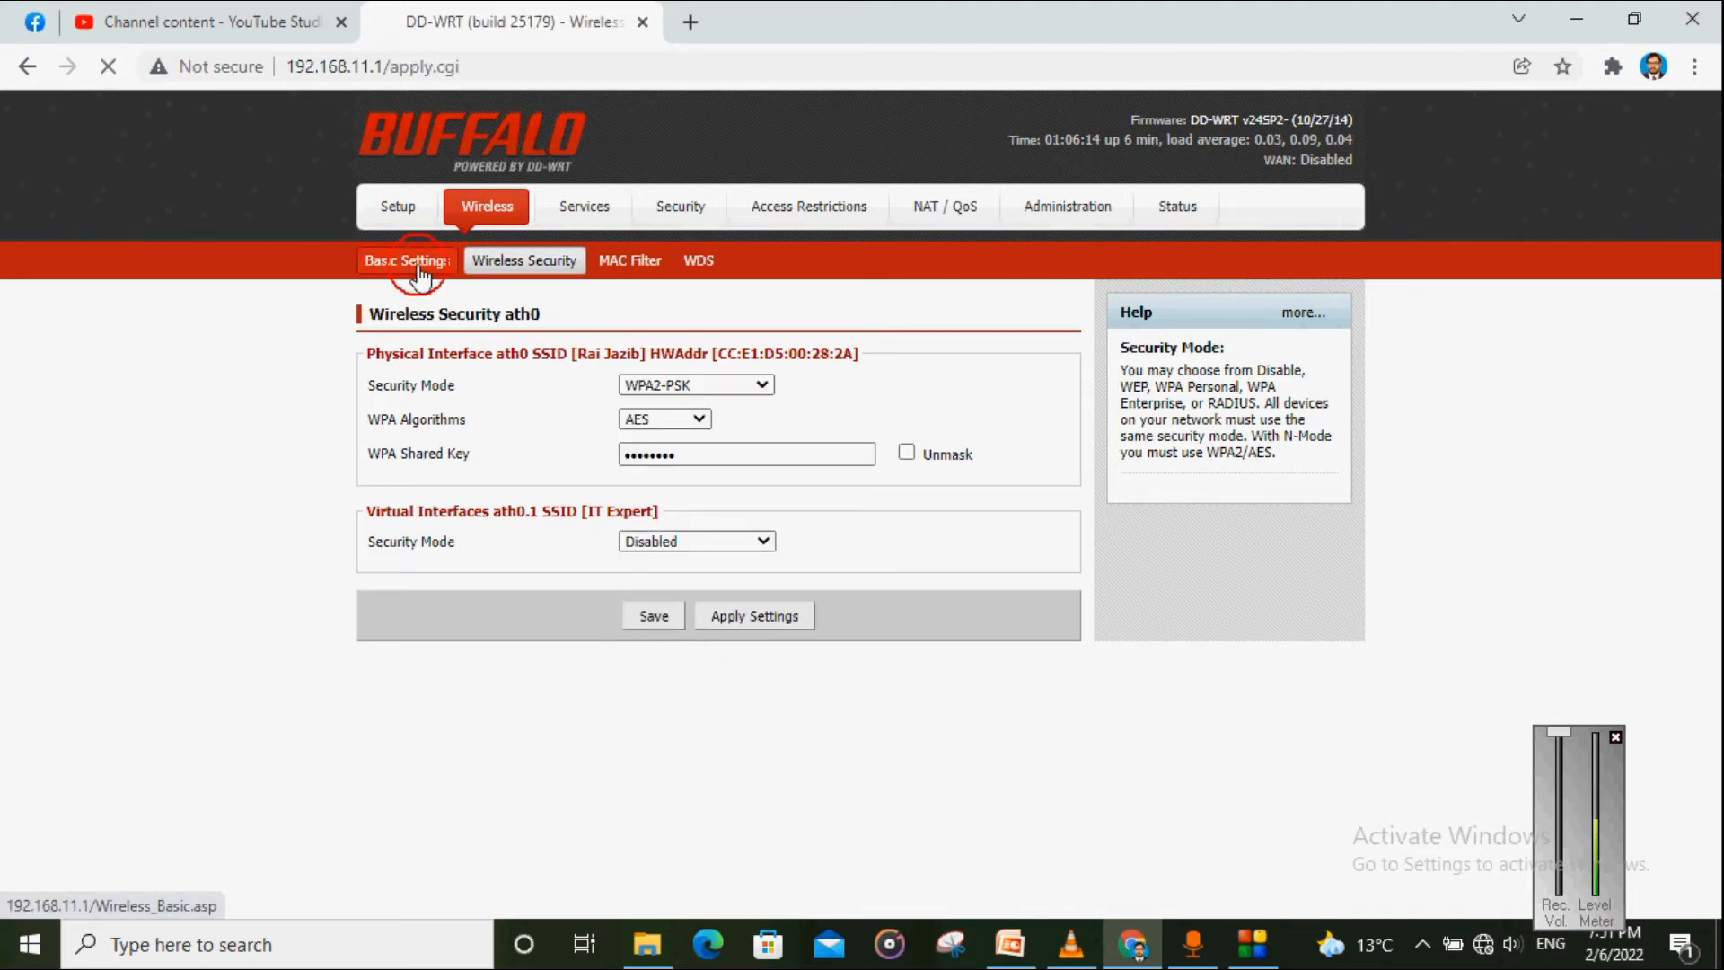
click(700, 556)
drag(700, 556, 592, 571)
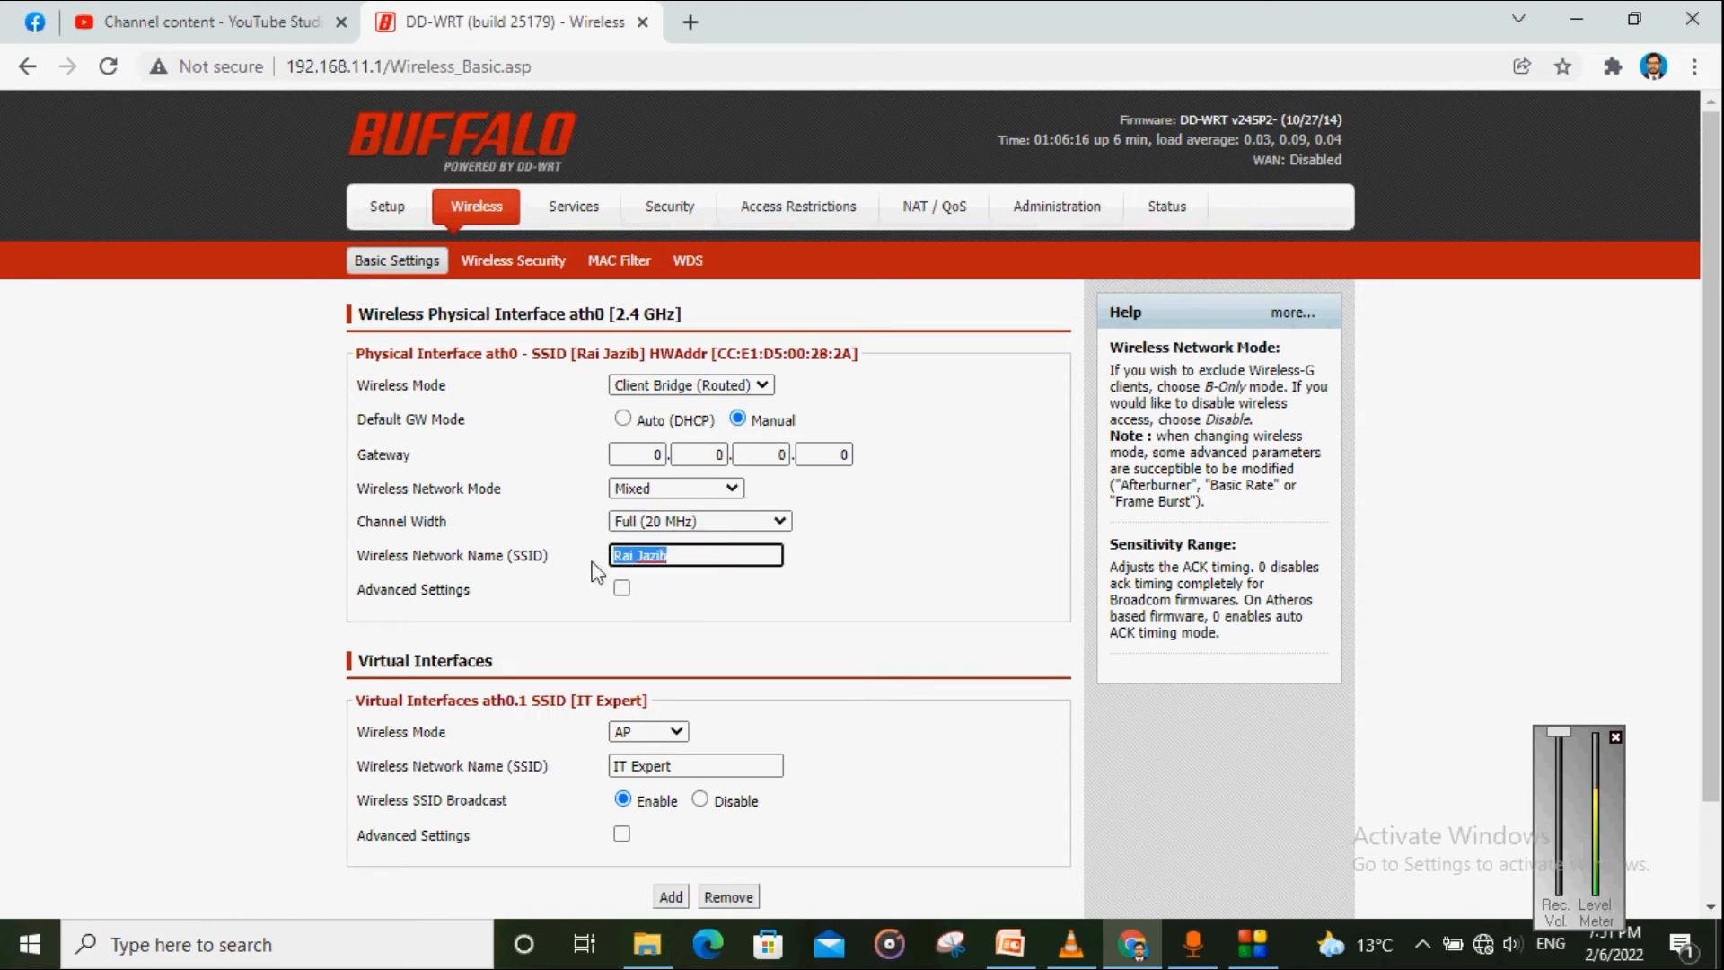
click(750, 595)
click(502, 267)
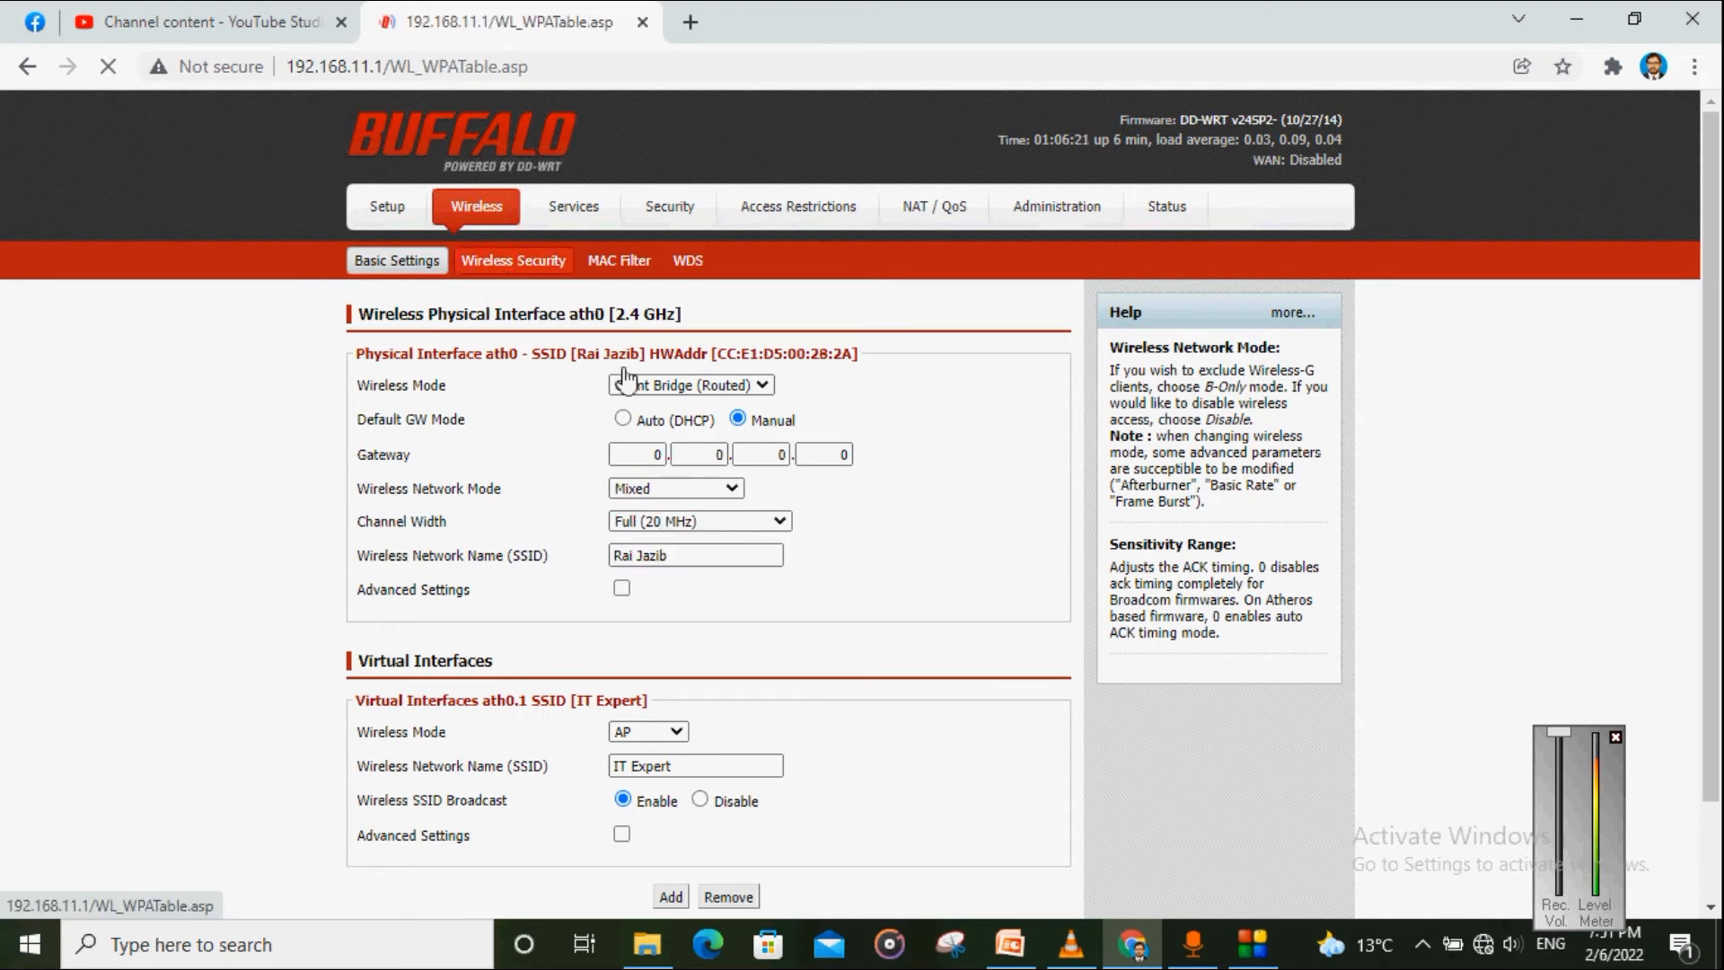
click(734, 456)
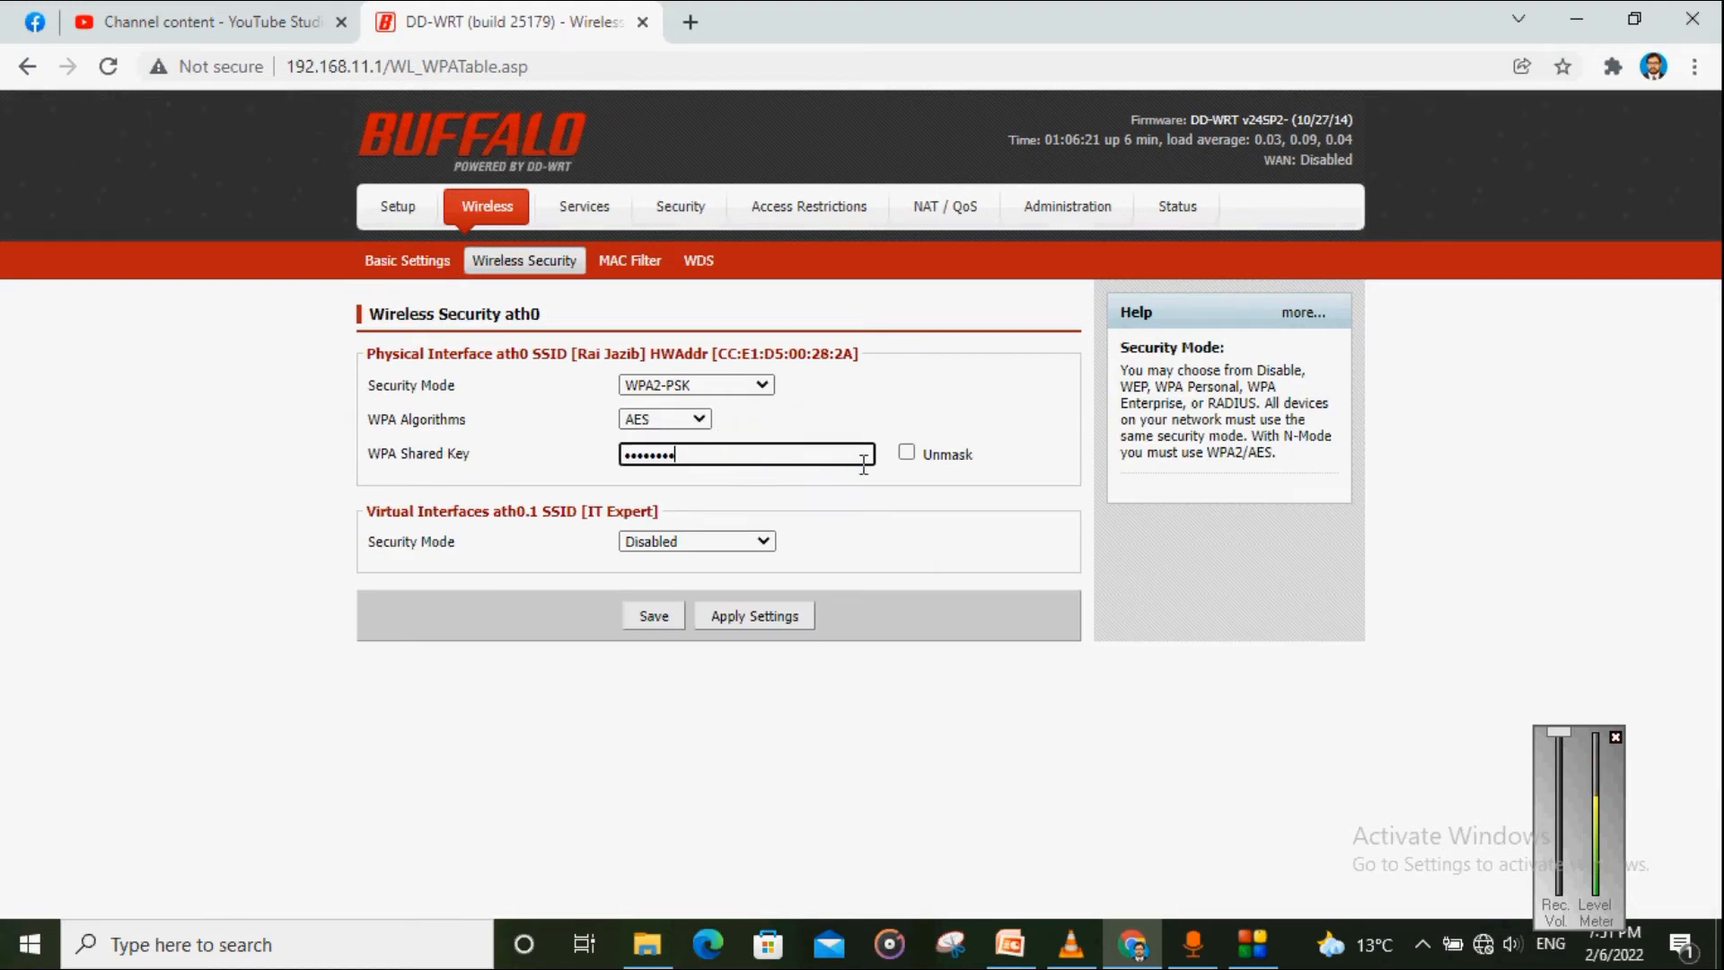
click(906, 453)
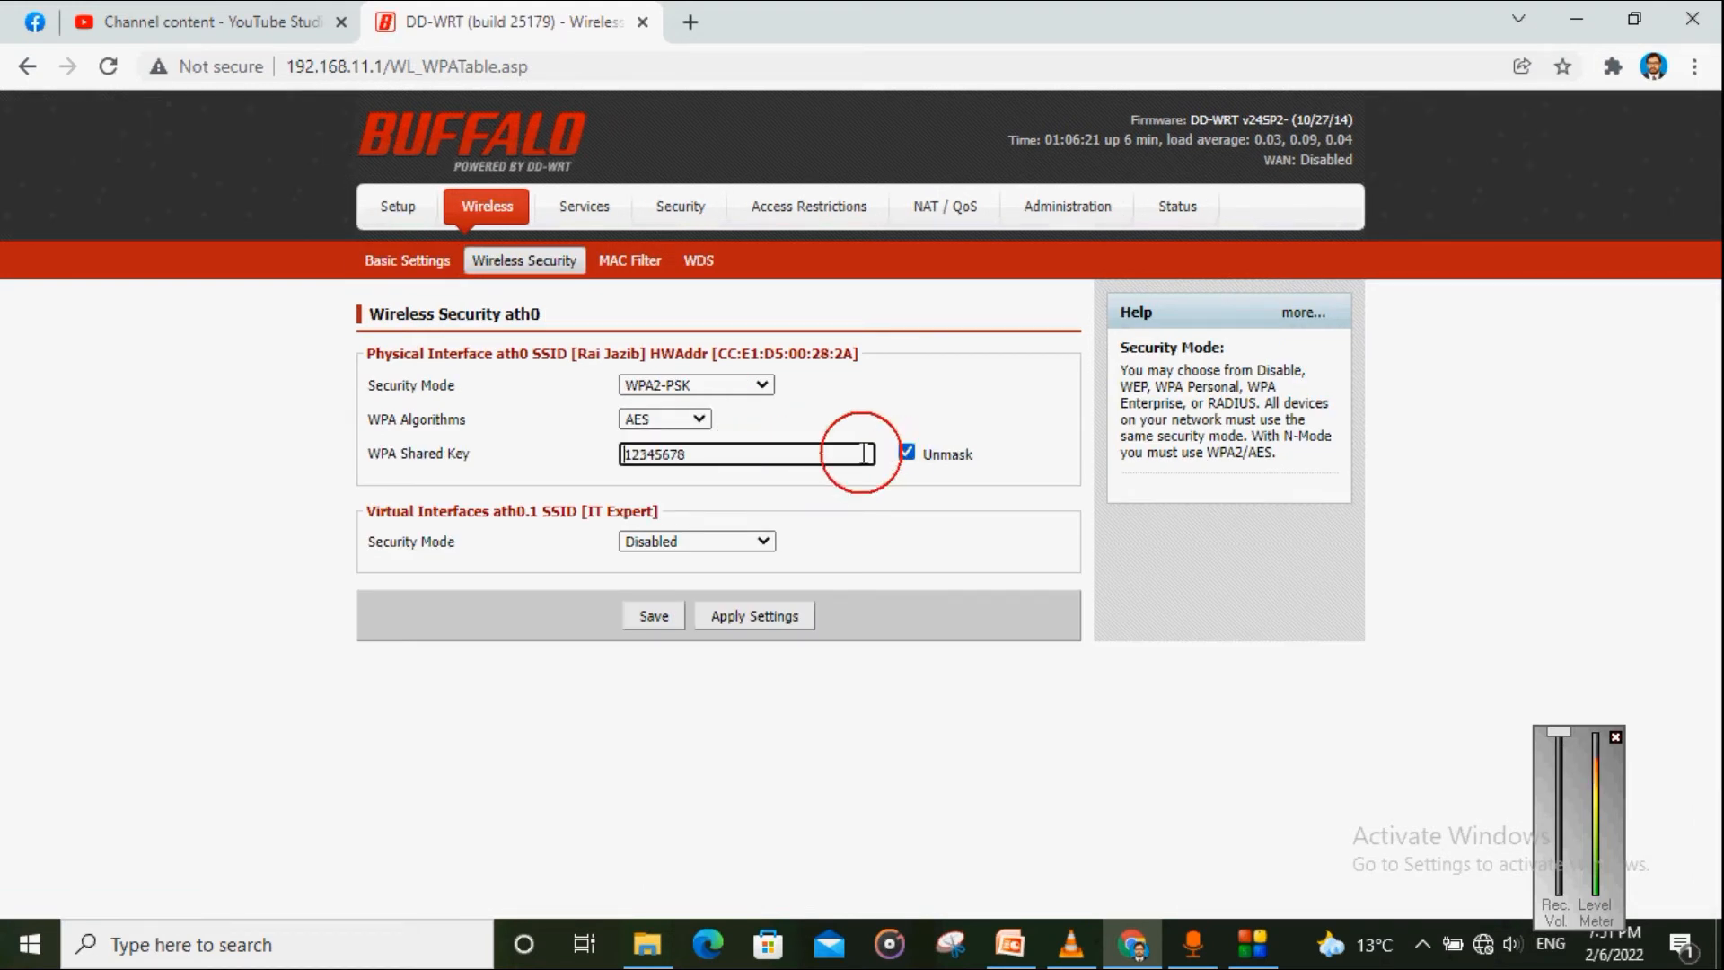
click(800, 473)
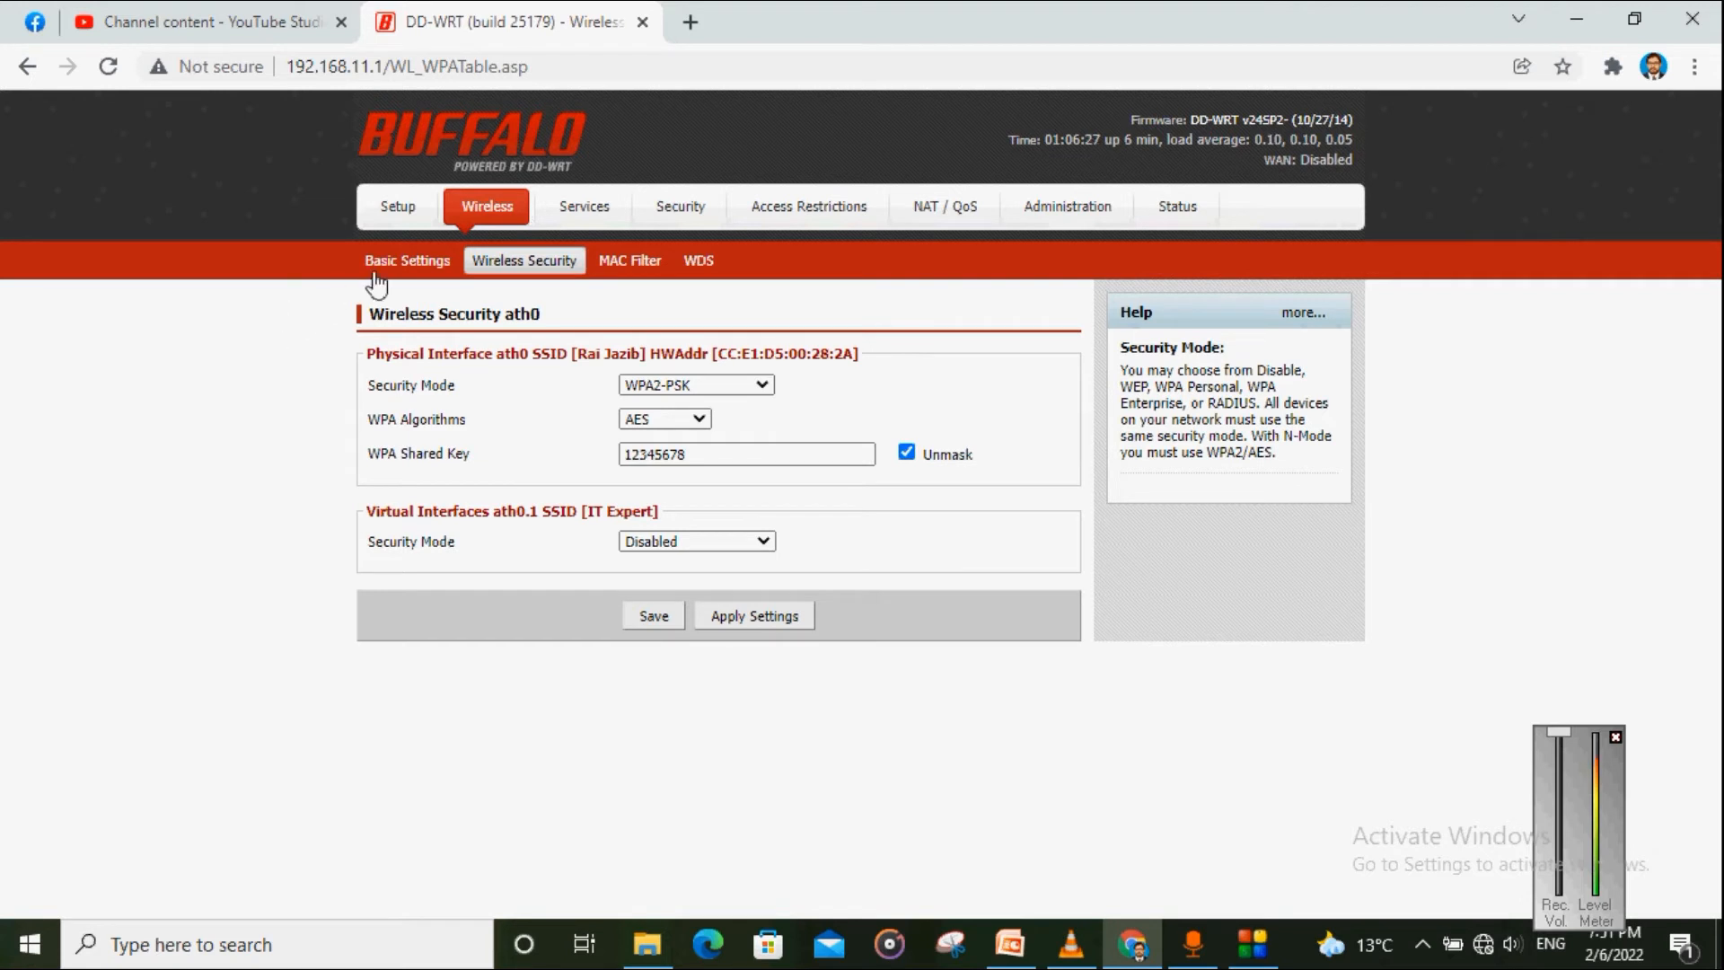
click(450, 269)
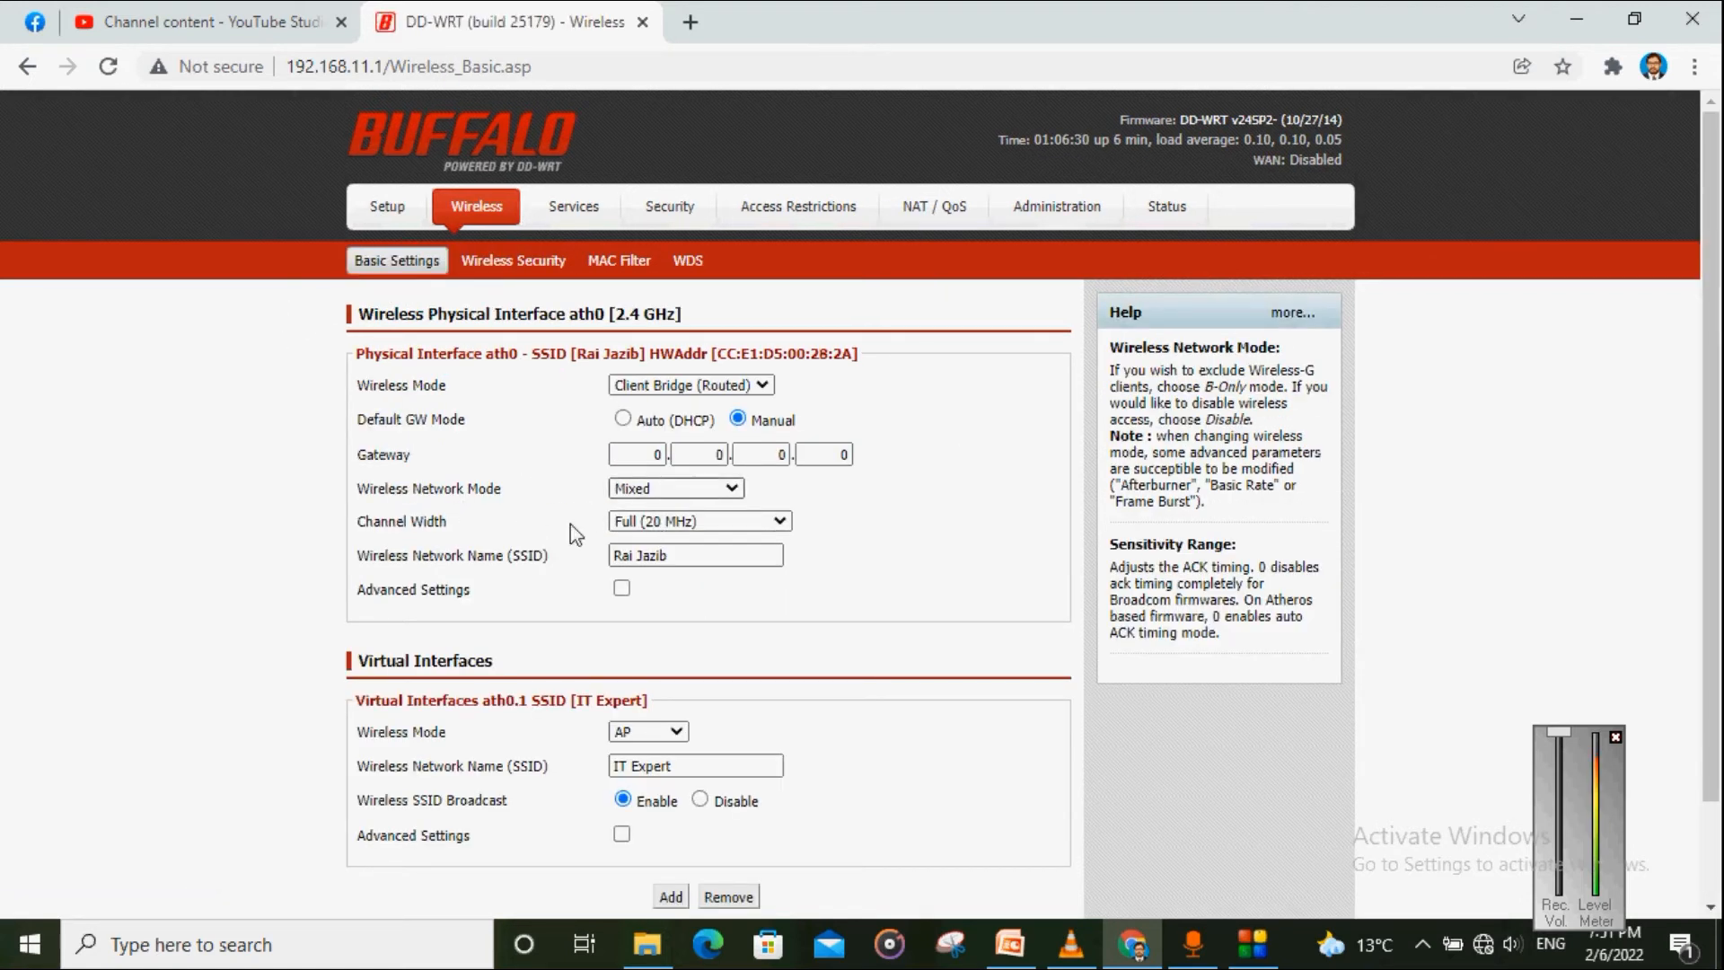
click(537, 262)
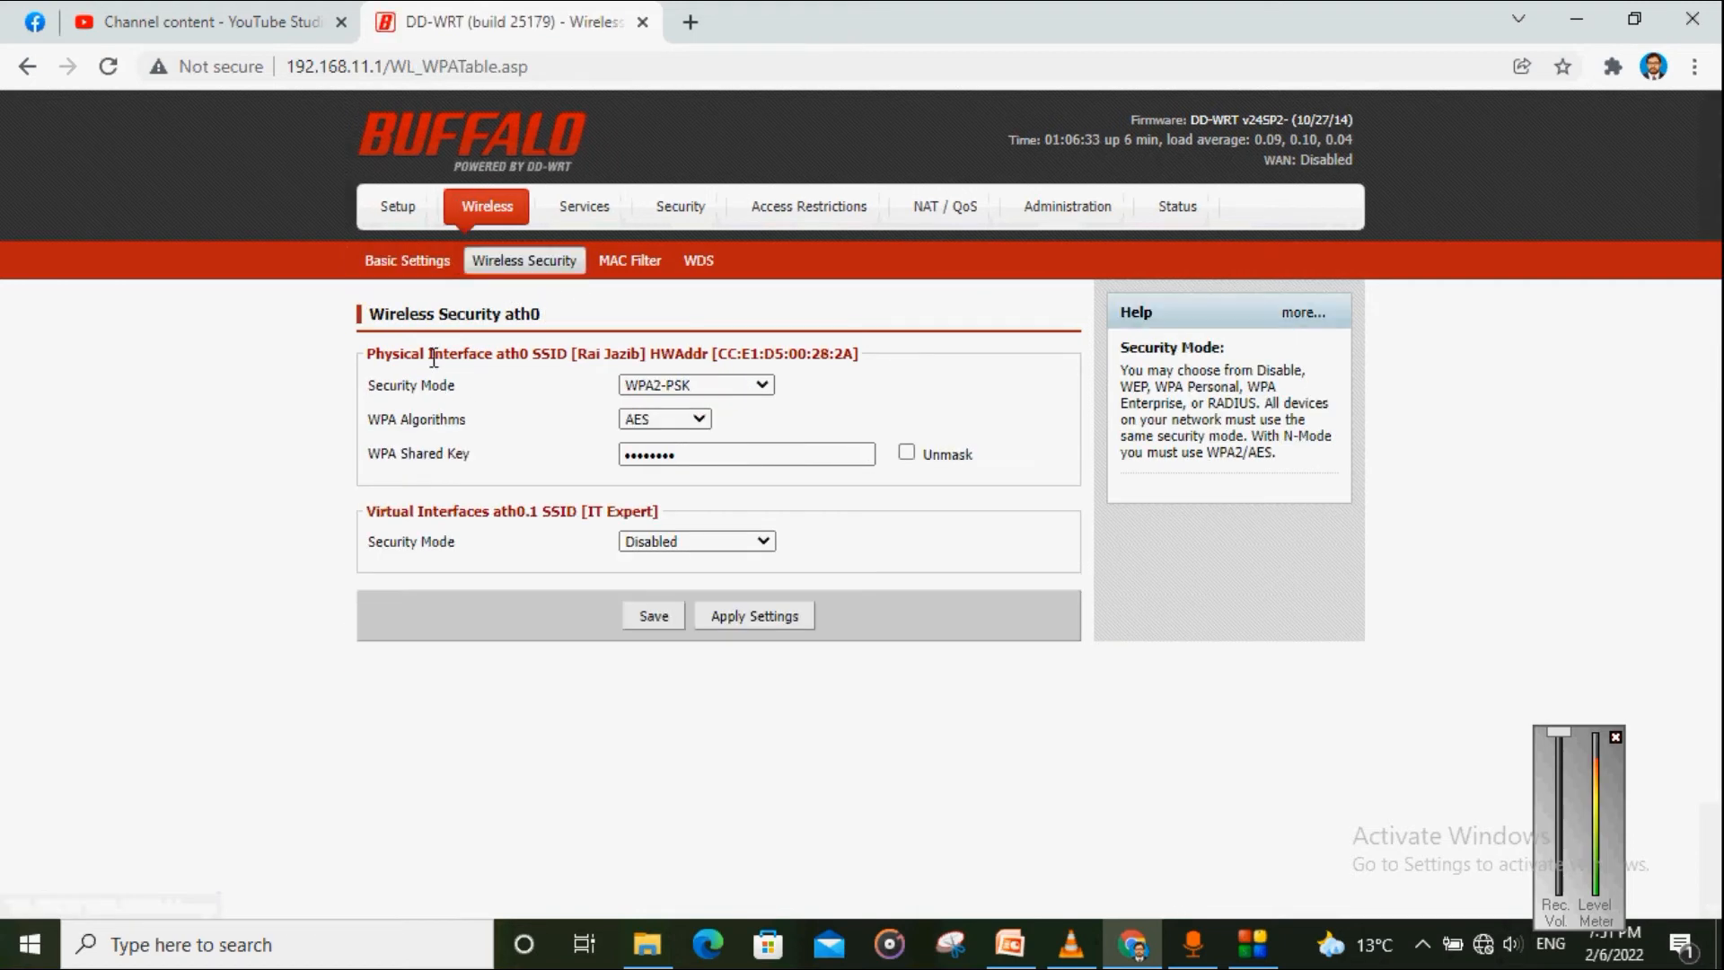
click(404, 262)
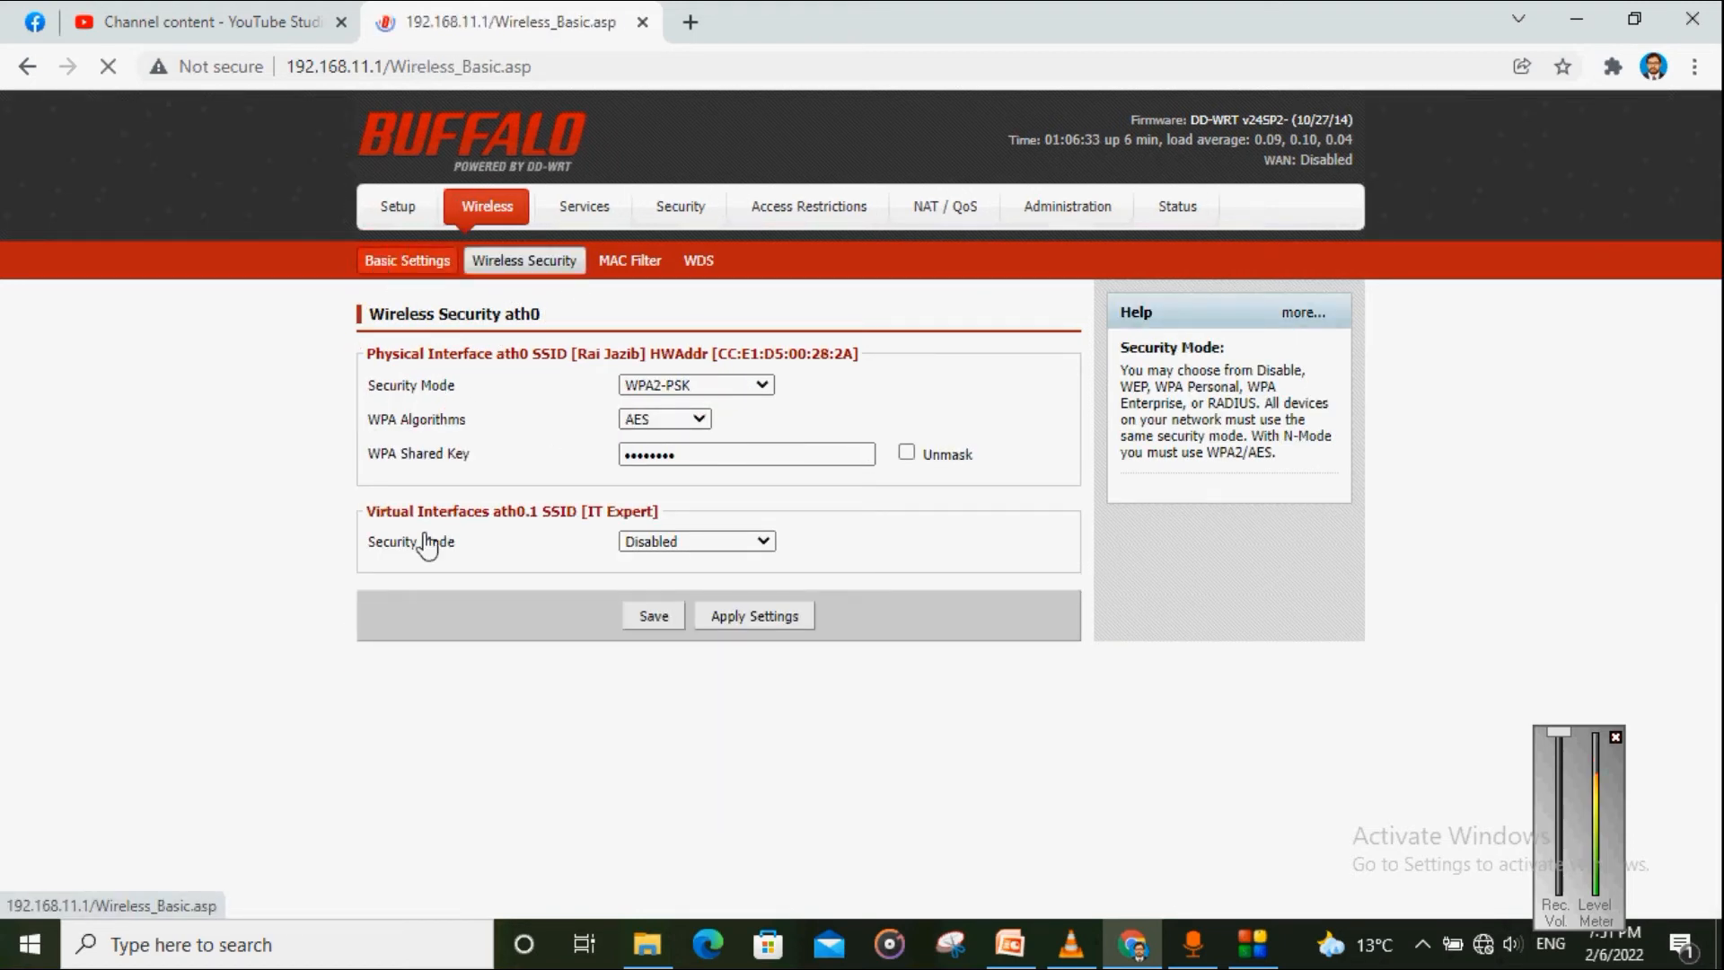
scroll(444, 610, down, 1)
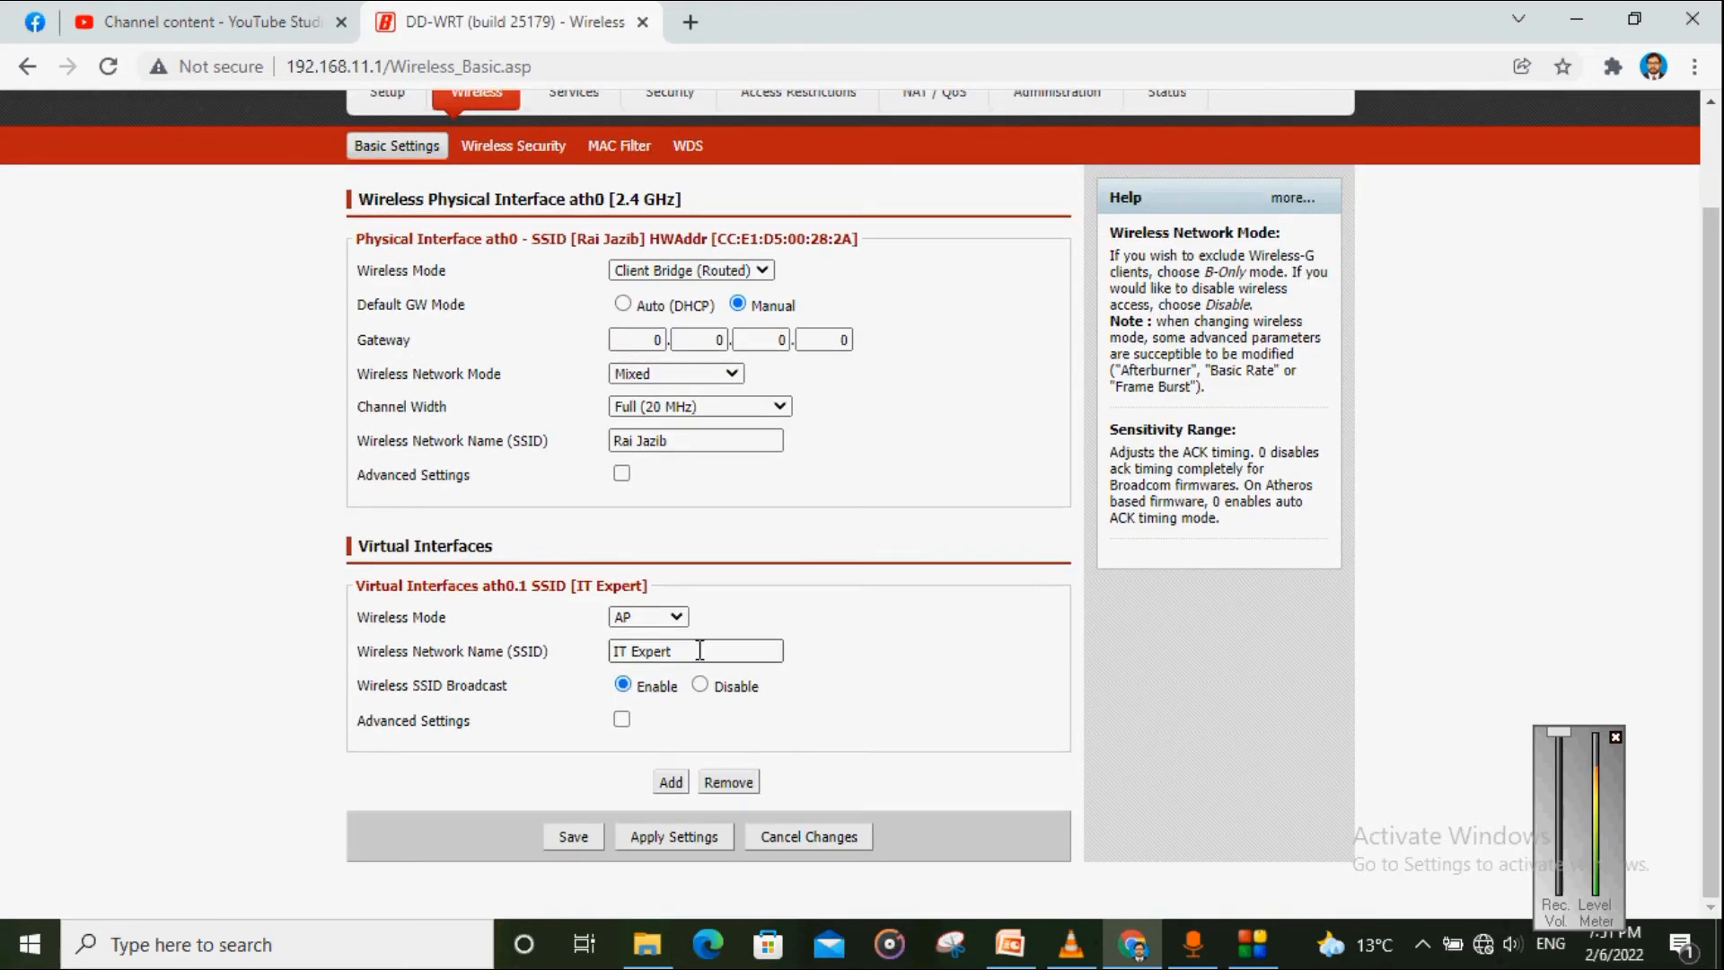
click(491, 162)
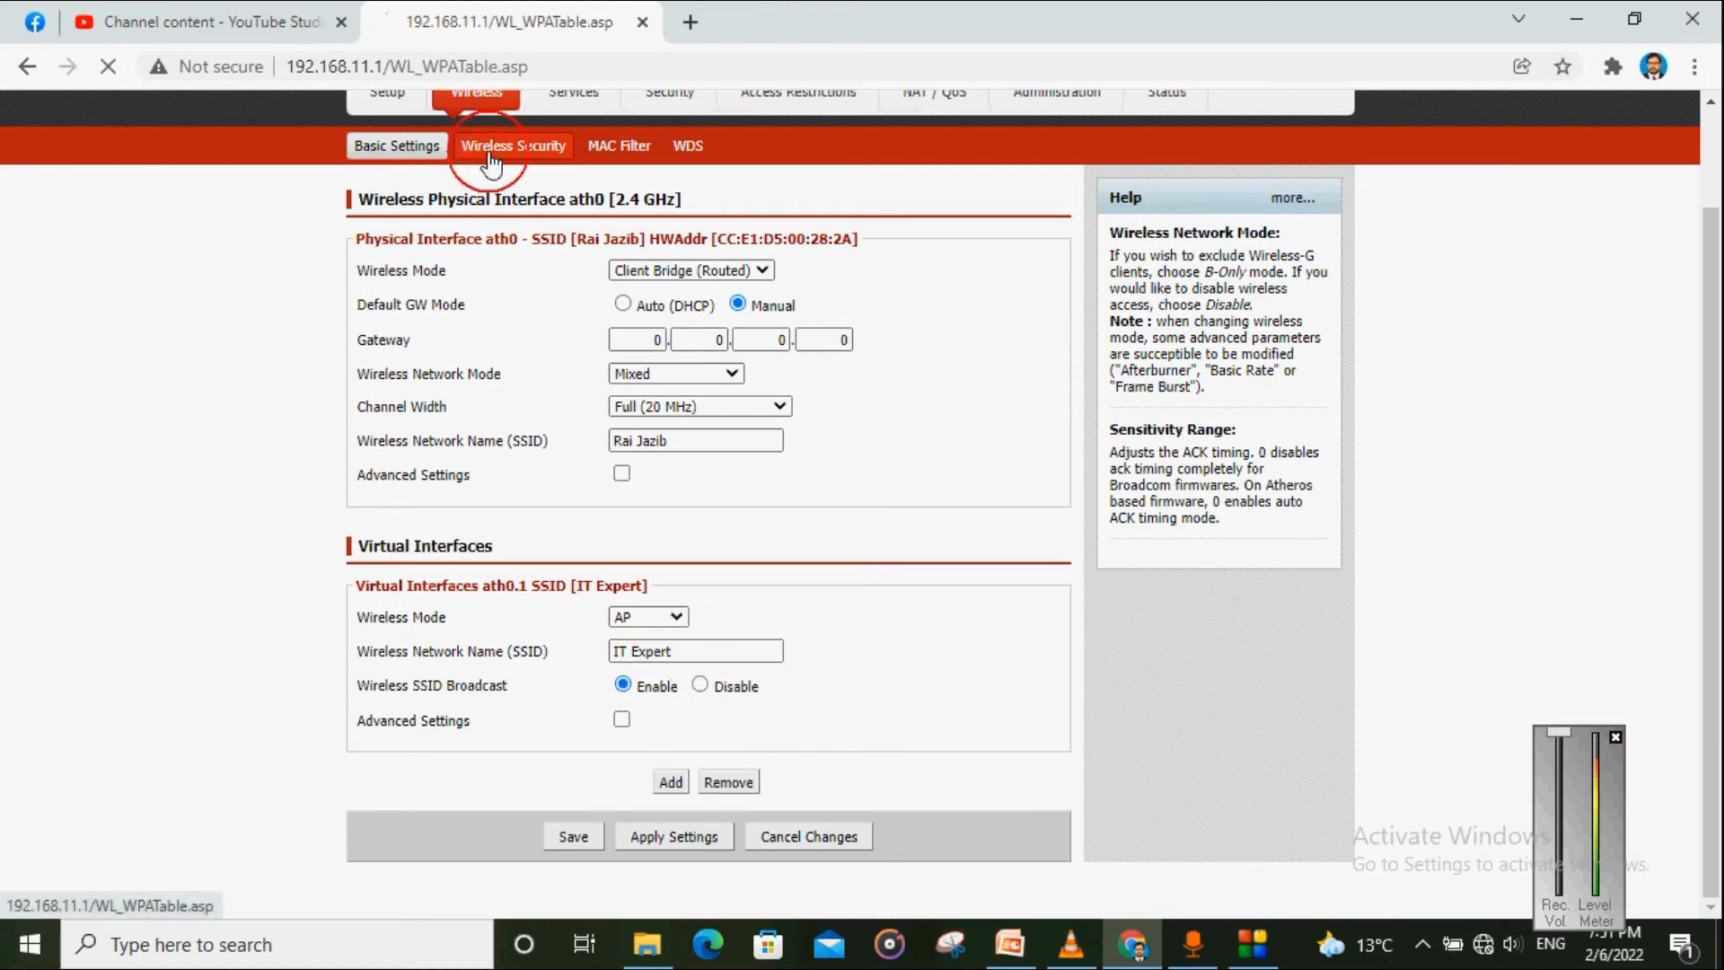
click(691, 542)
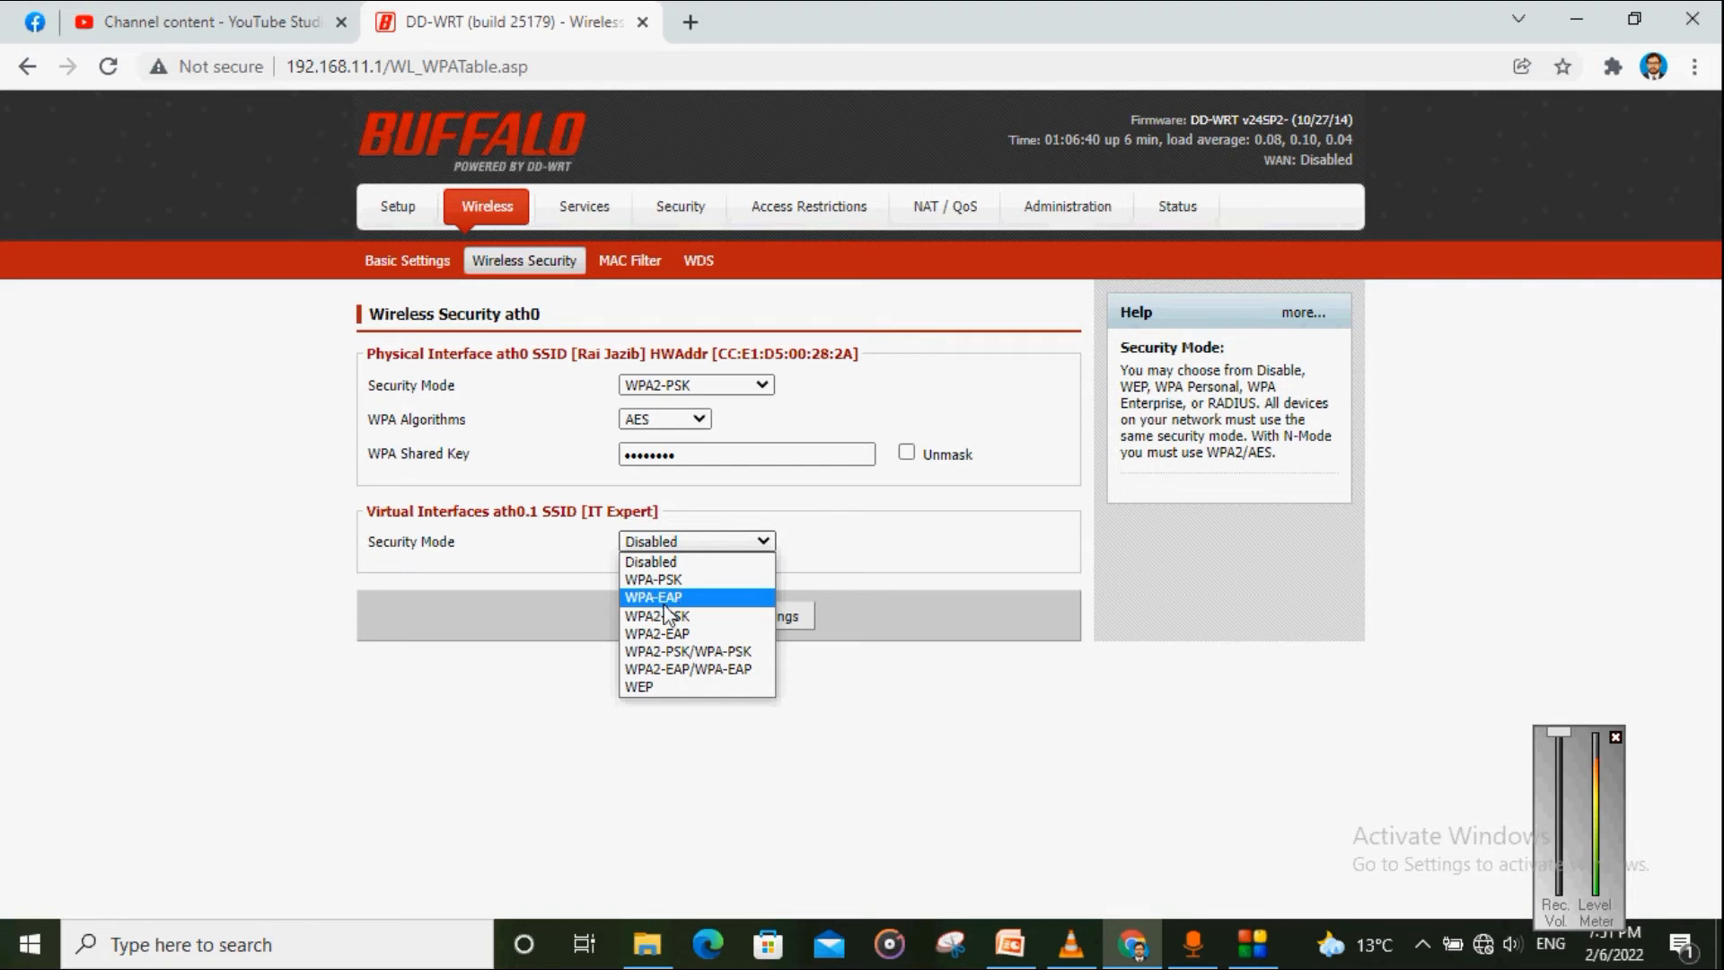
click(549, 562)
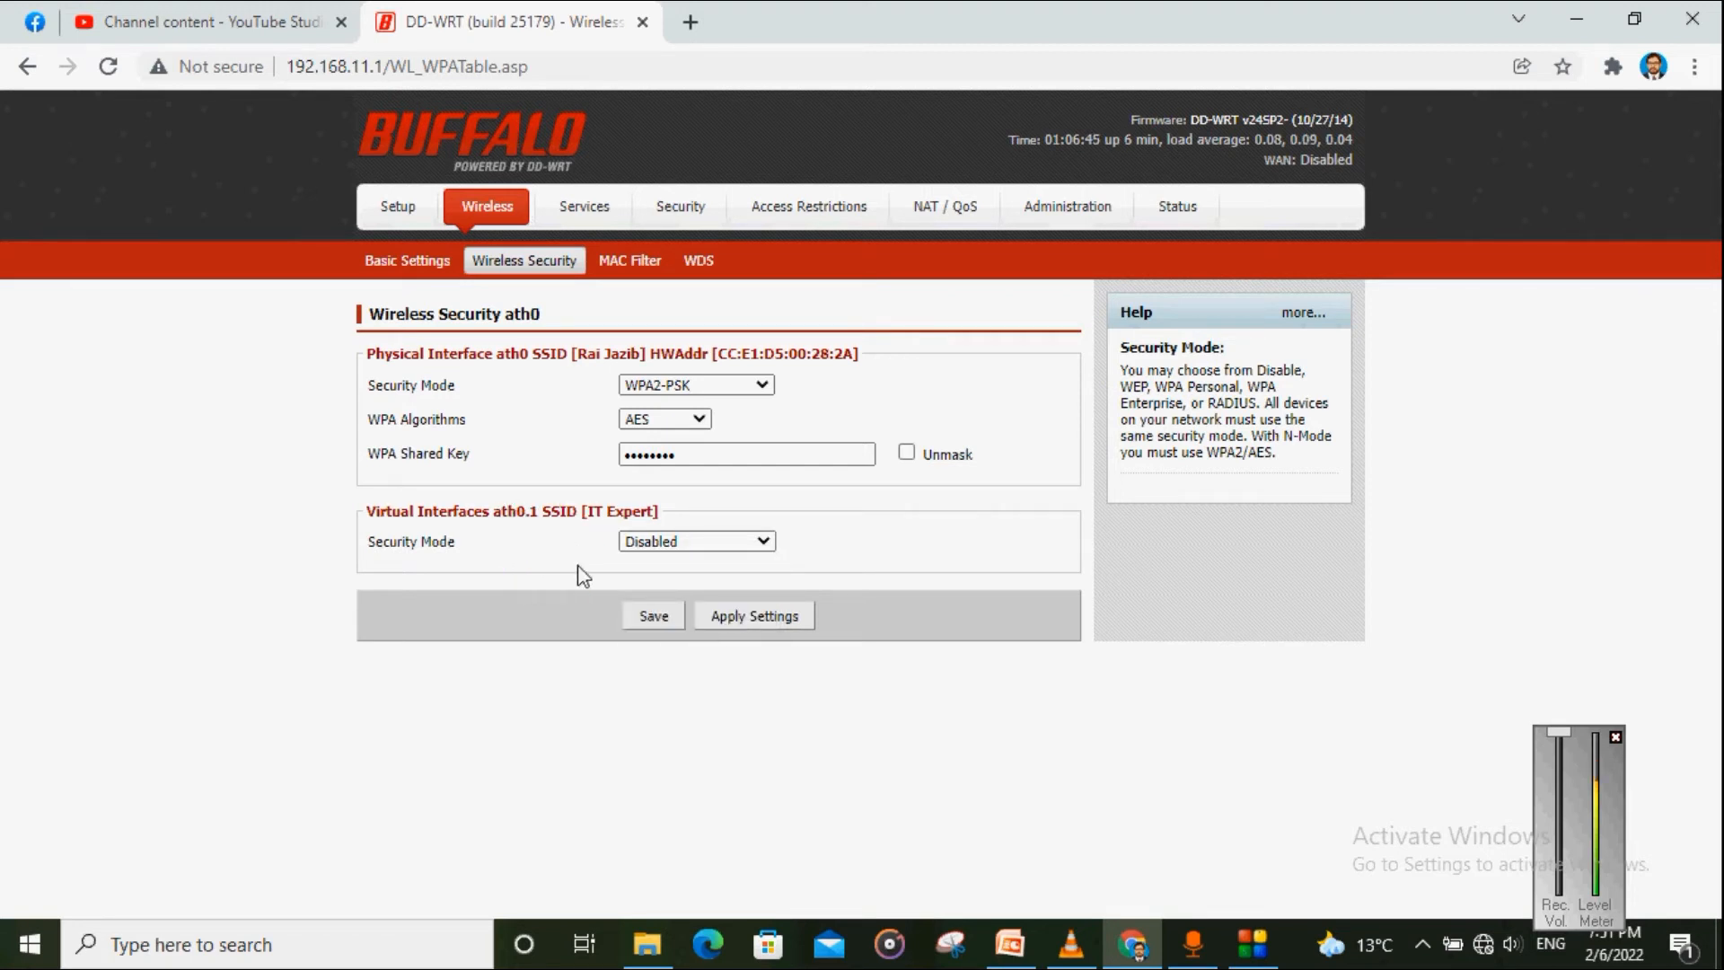
click(637, 623)
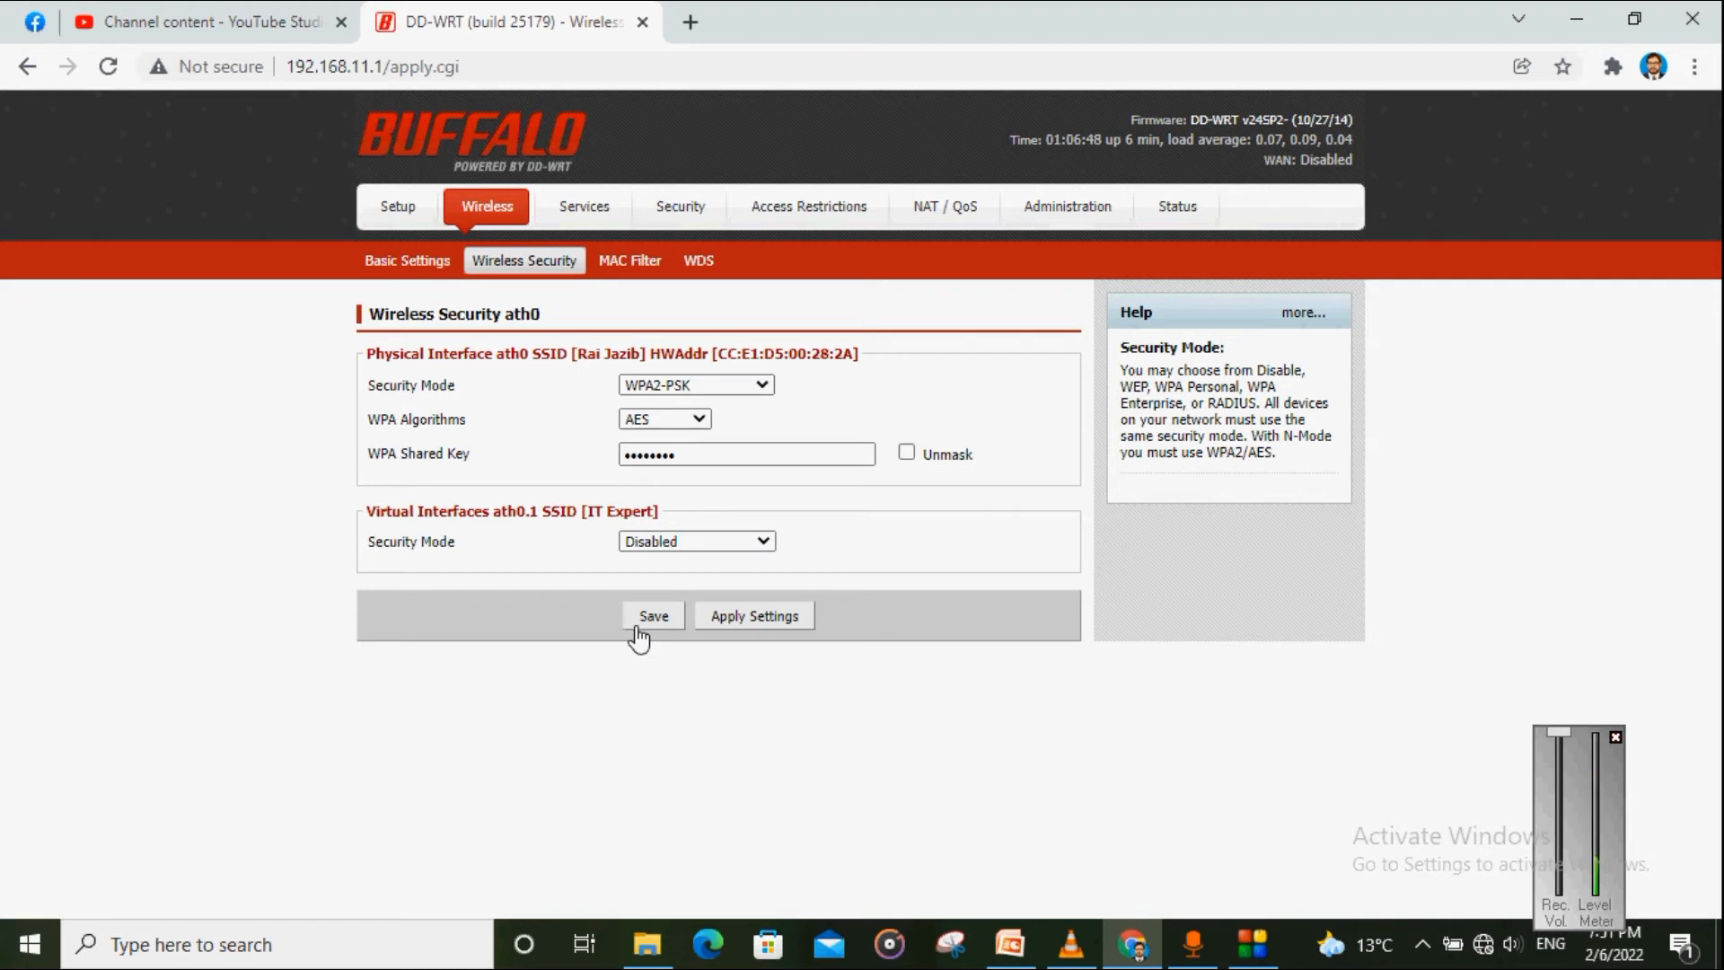
click(764, 542)
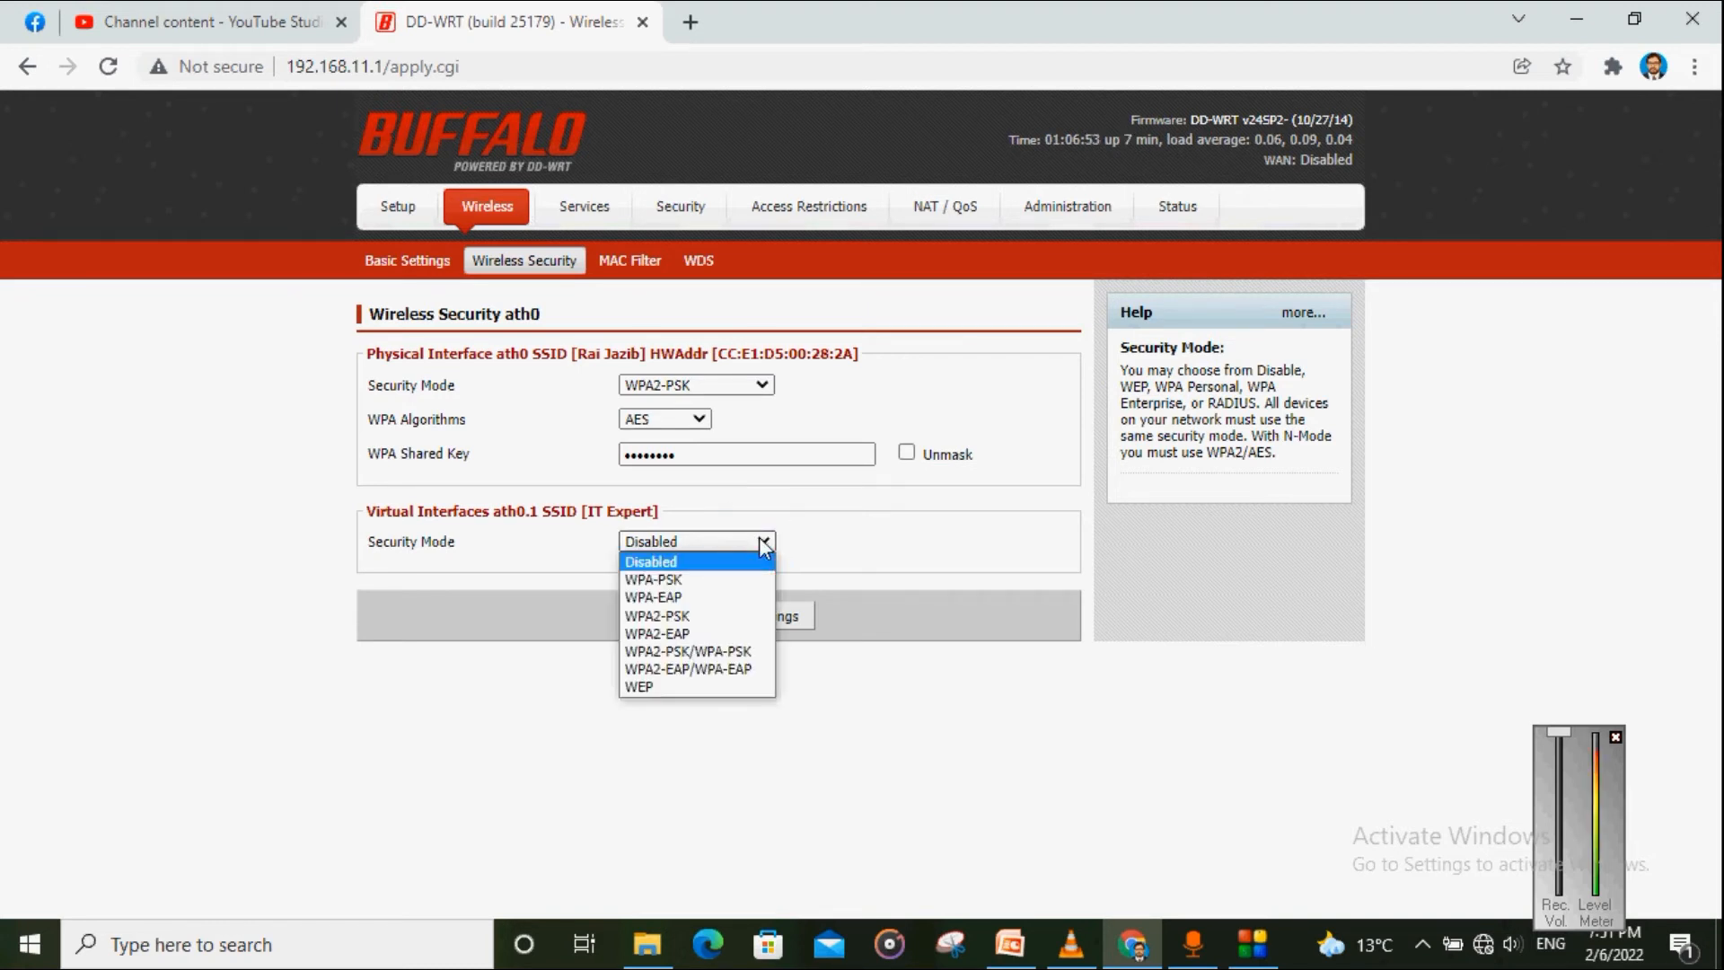
Step: Set the IT Expert (ath0.1) security mode to WPA2-PSK
click(764, 543)
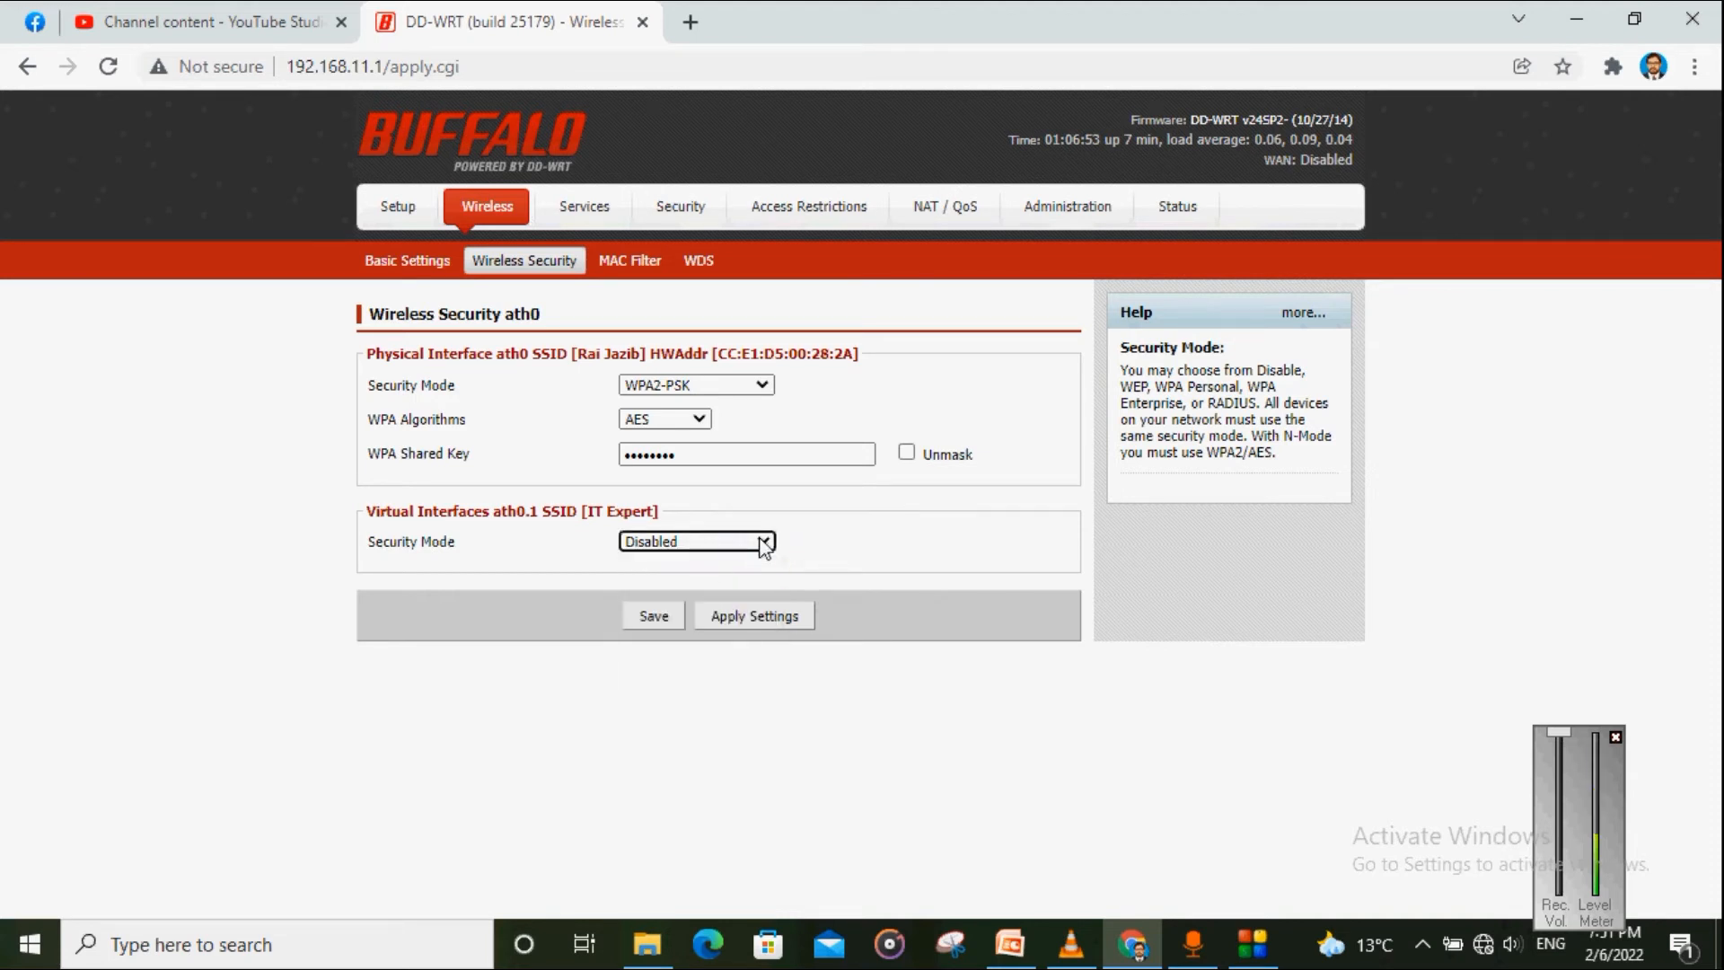
click(763, 542)
click(761, 542)
click(762, 541)
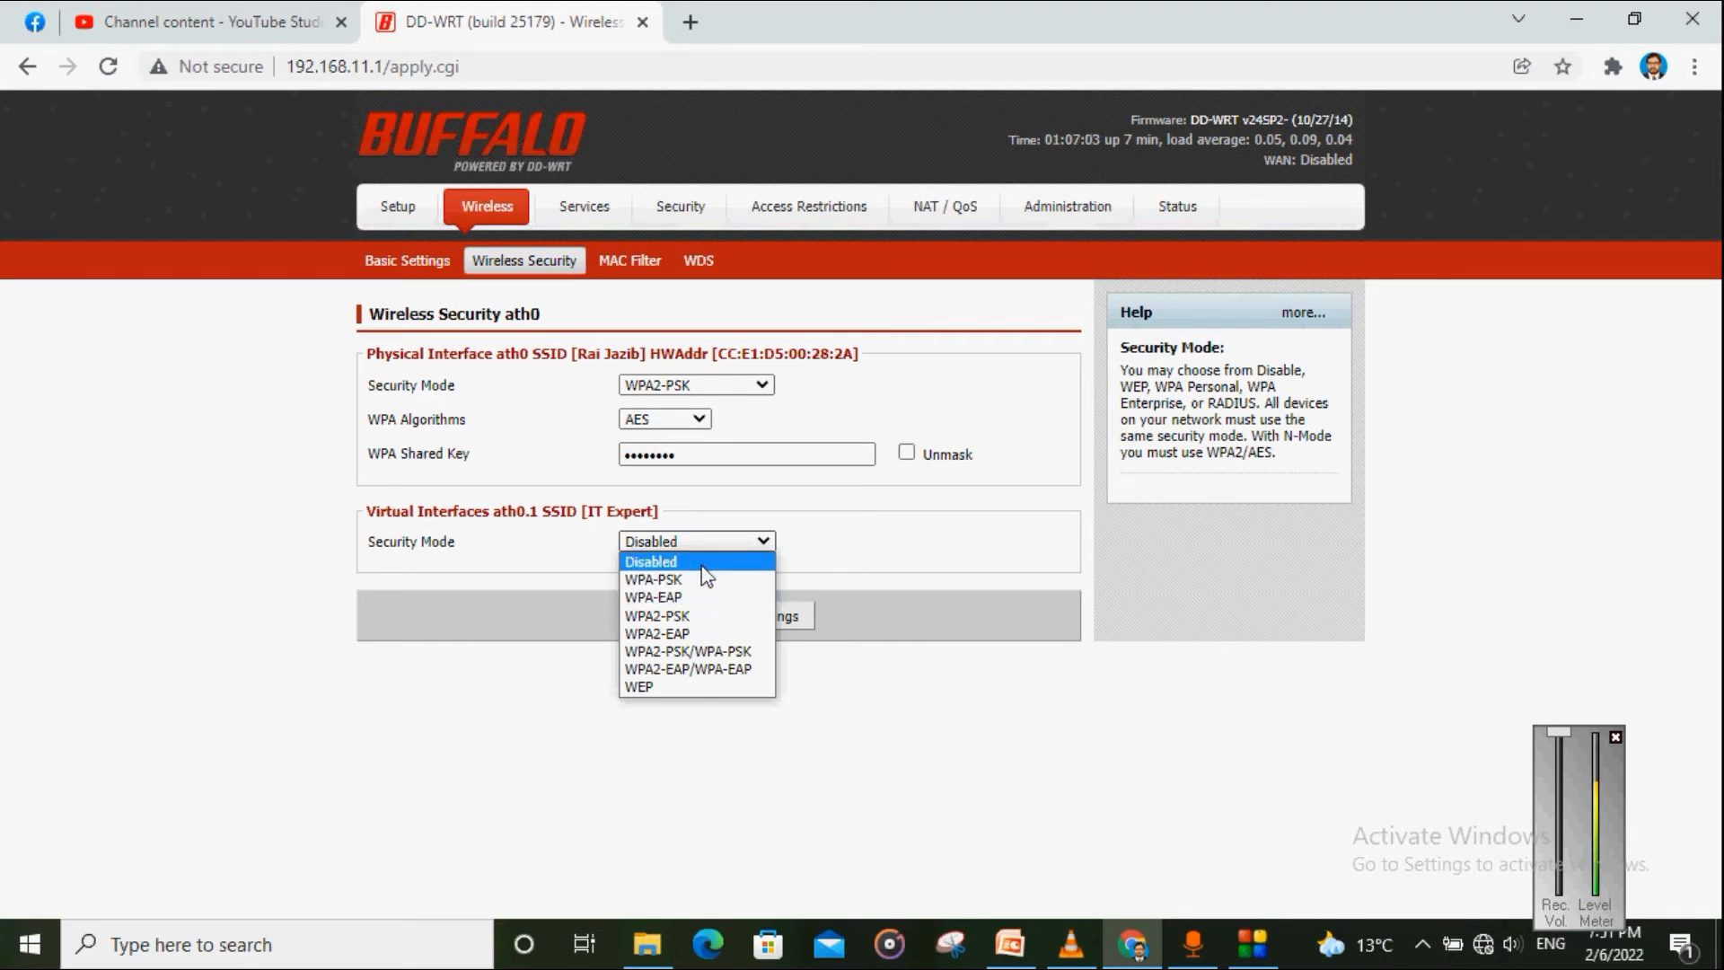
click(692, 618)
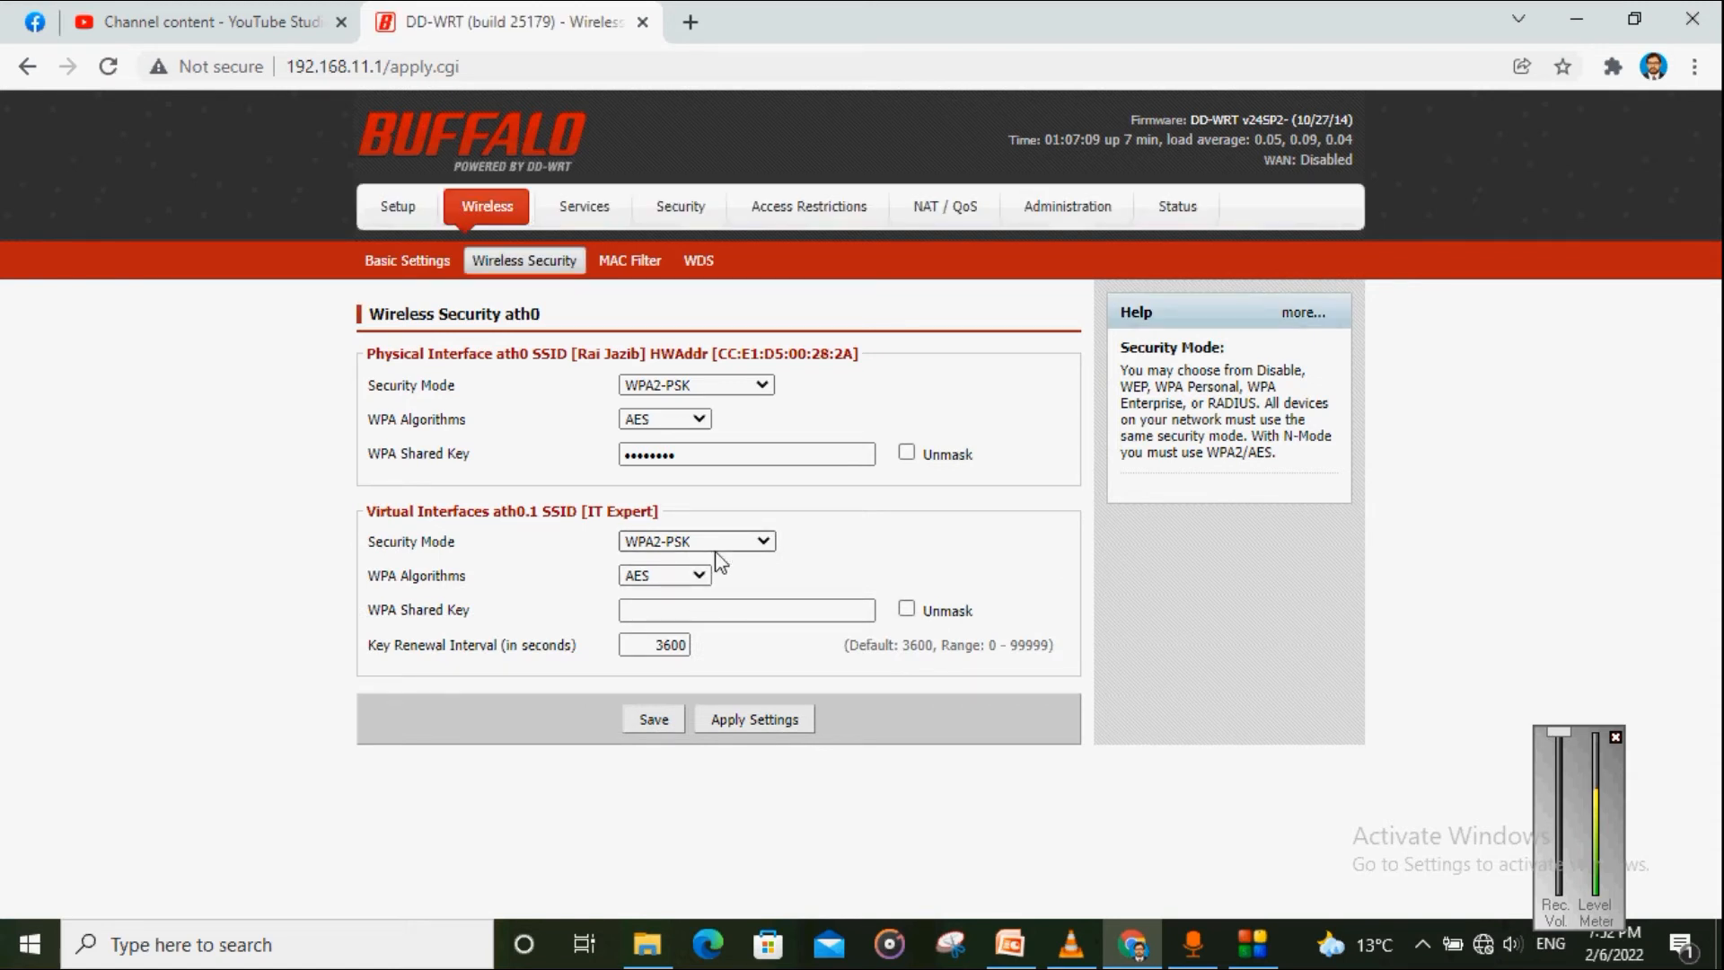
Step: Enter and unmask the IT Expert shared key, then save and apply the settings
click(702, 610)
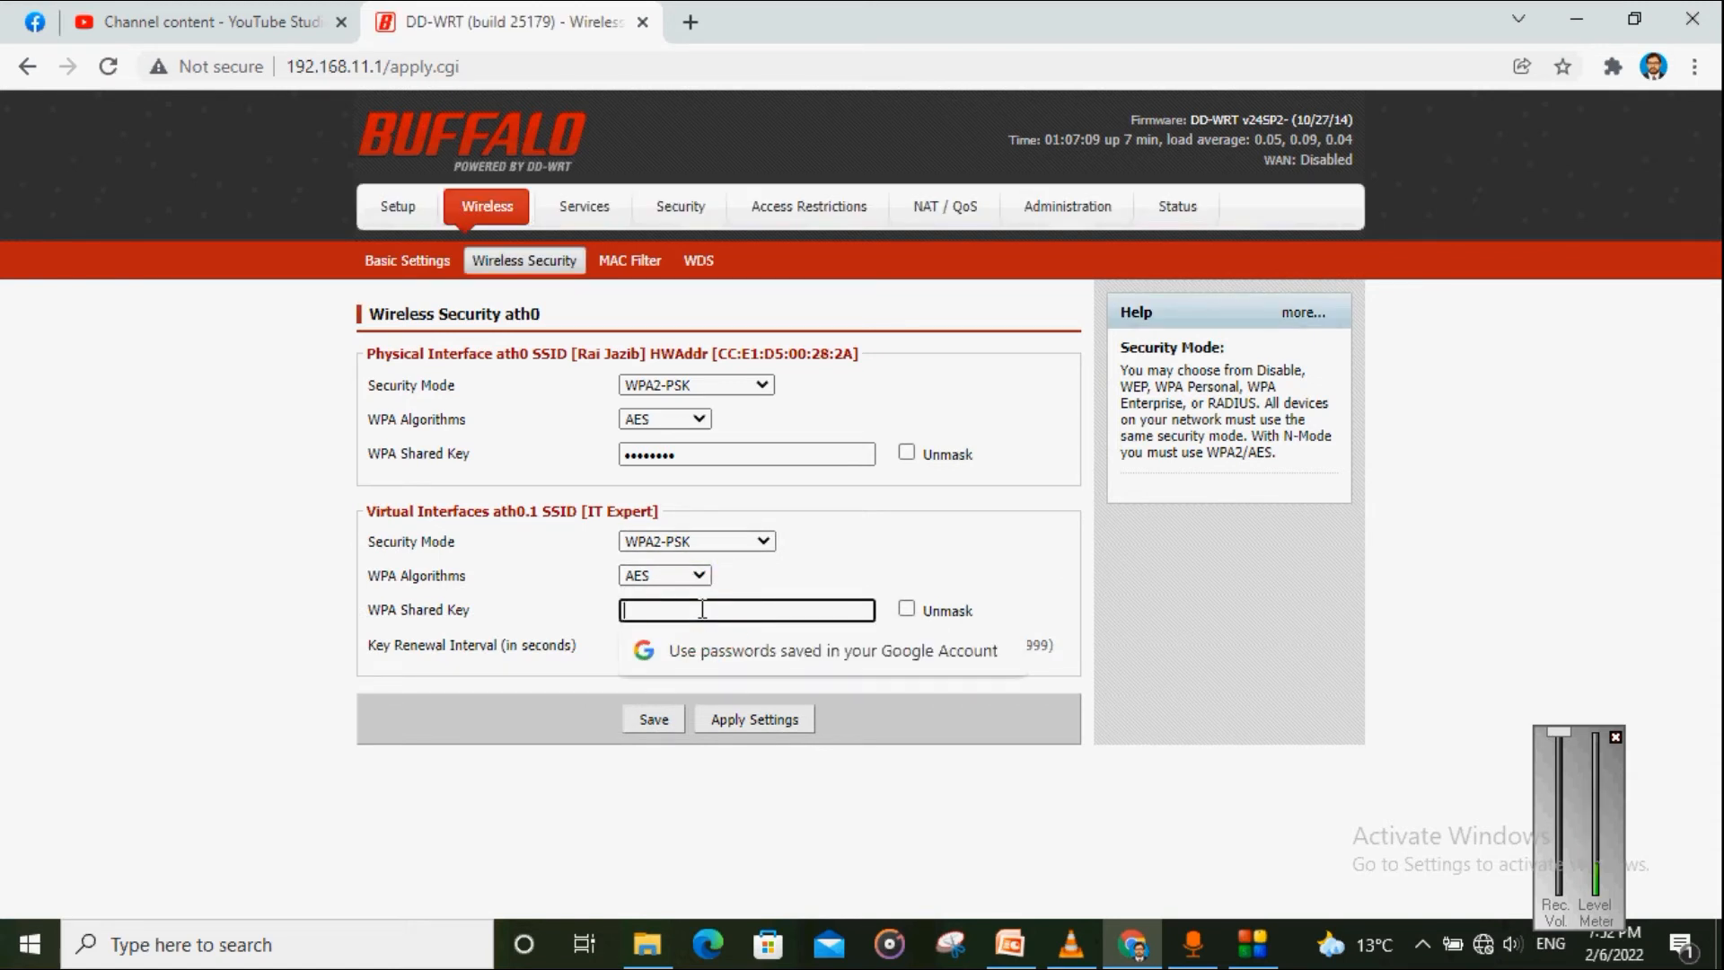
text(12)
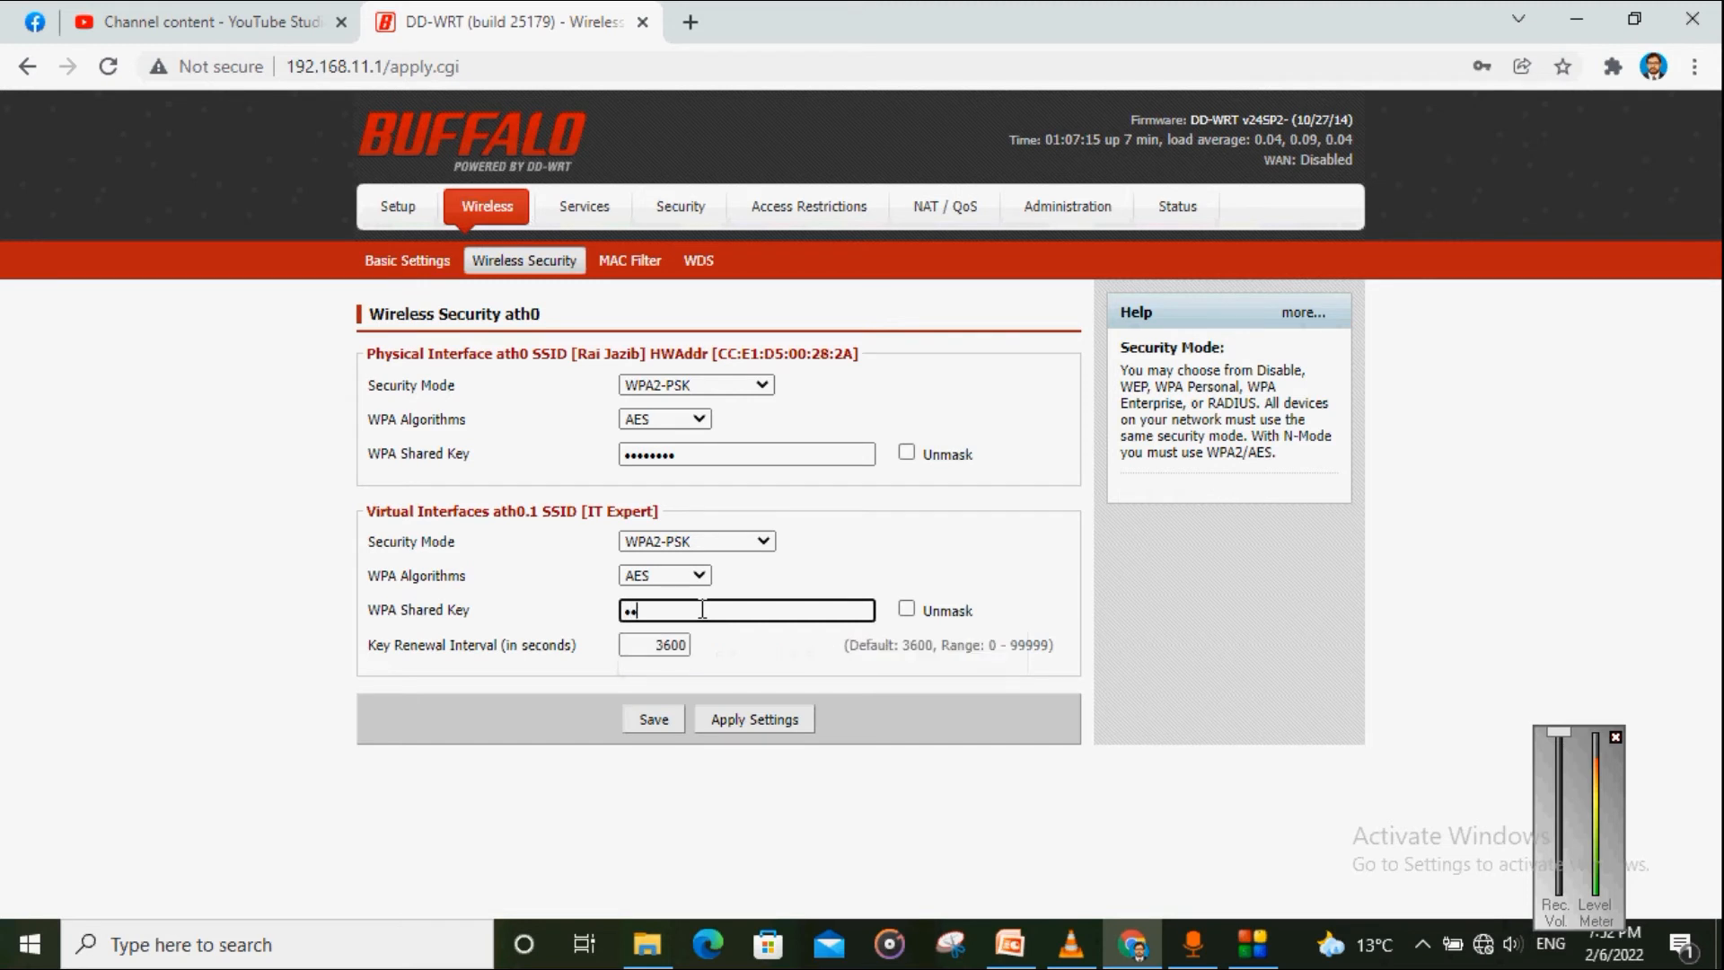
text(345678)
click(905, 614)
drag(704, 611, 613, 618)
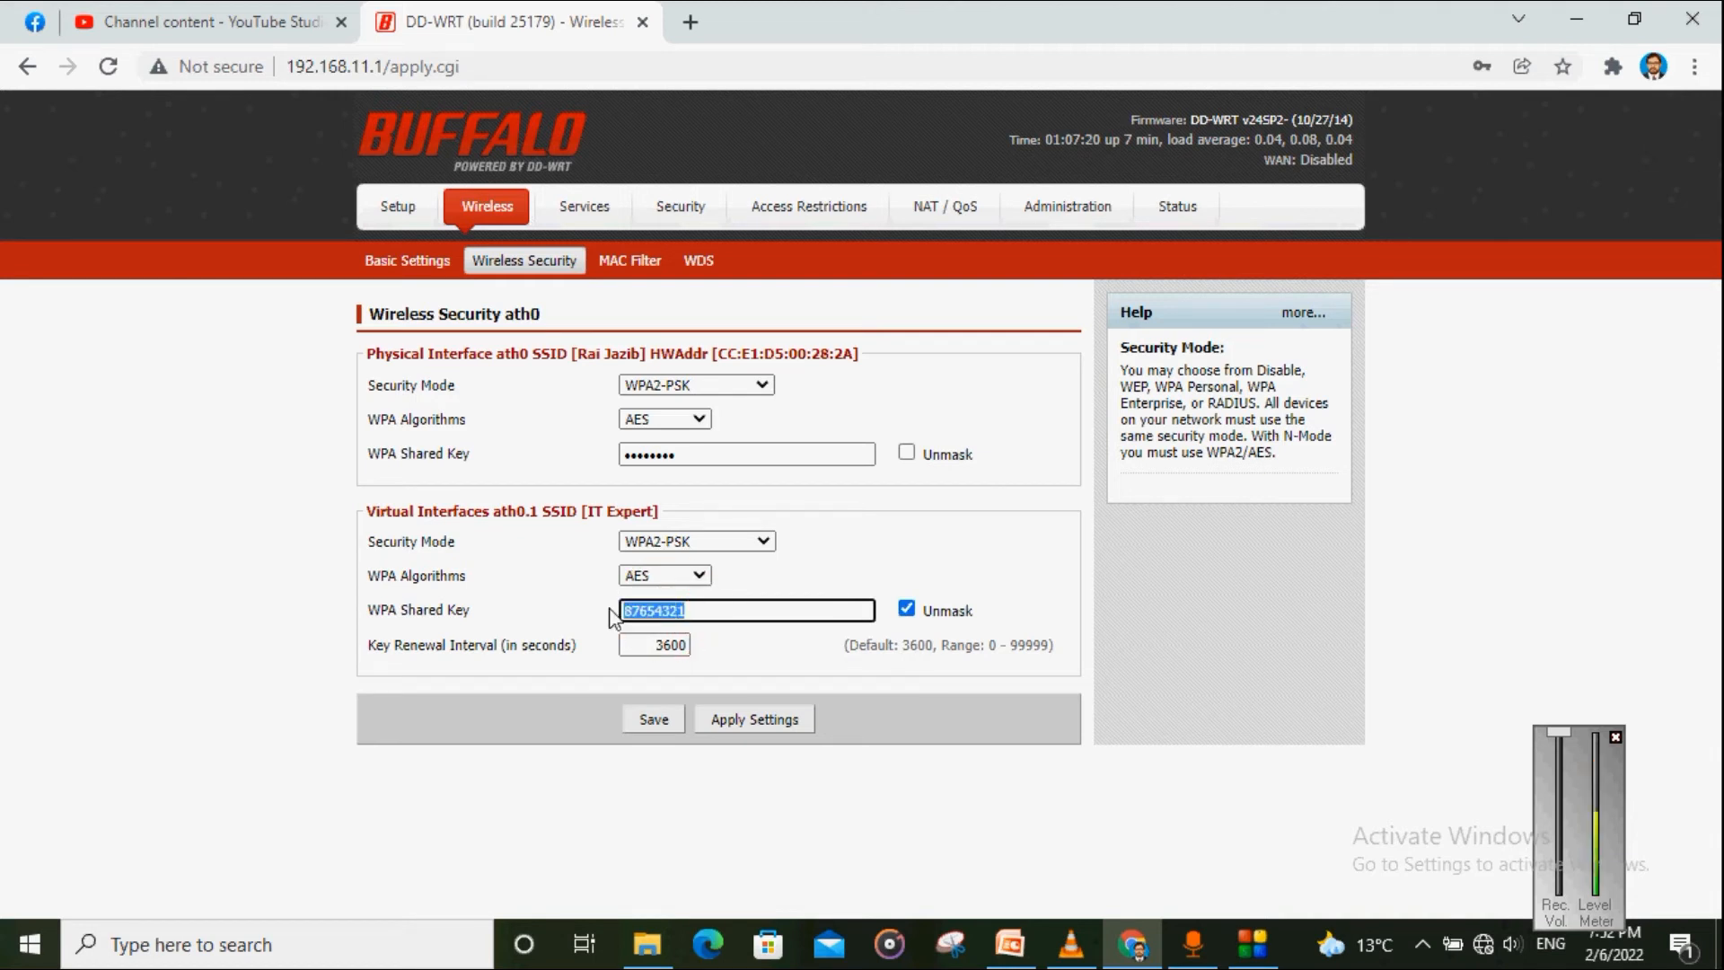
click(584, 665)
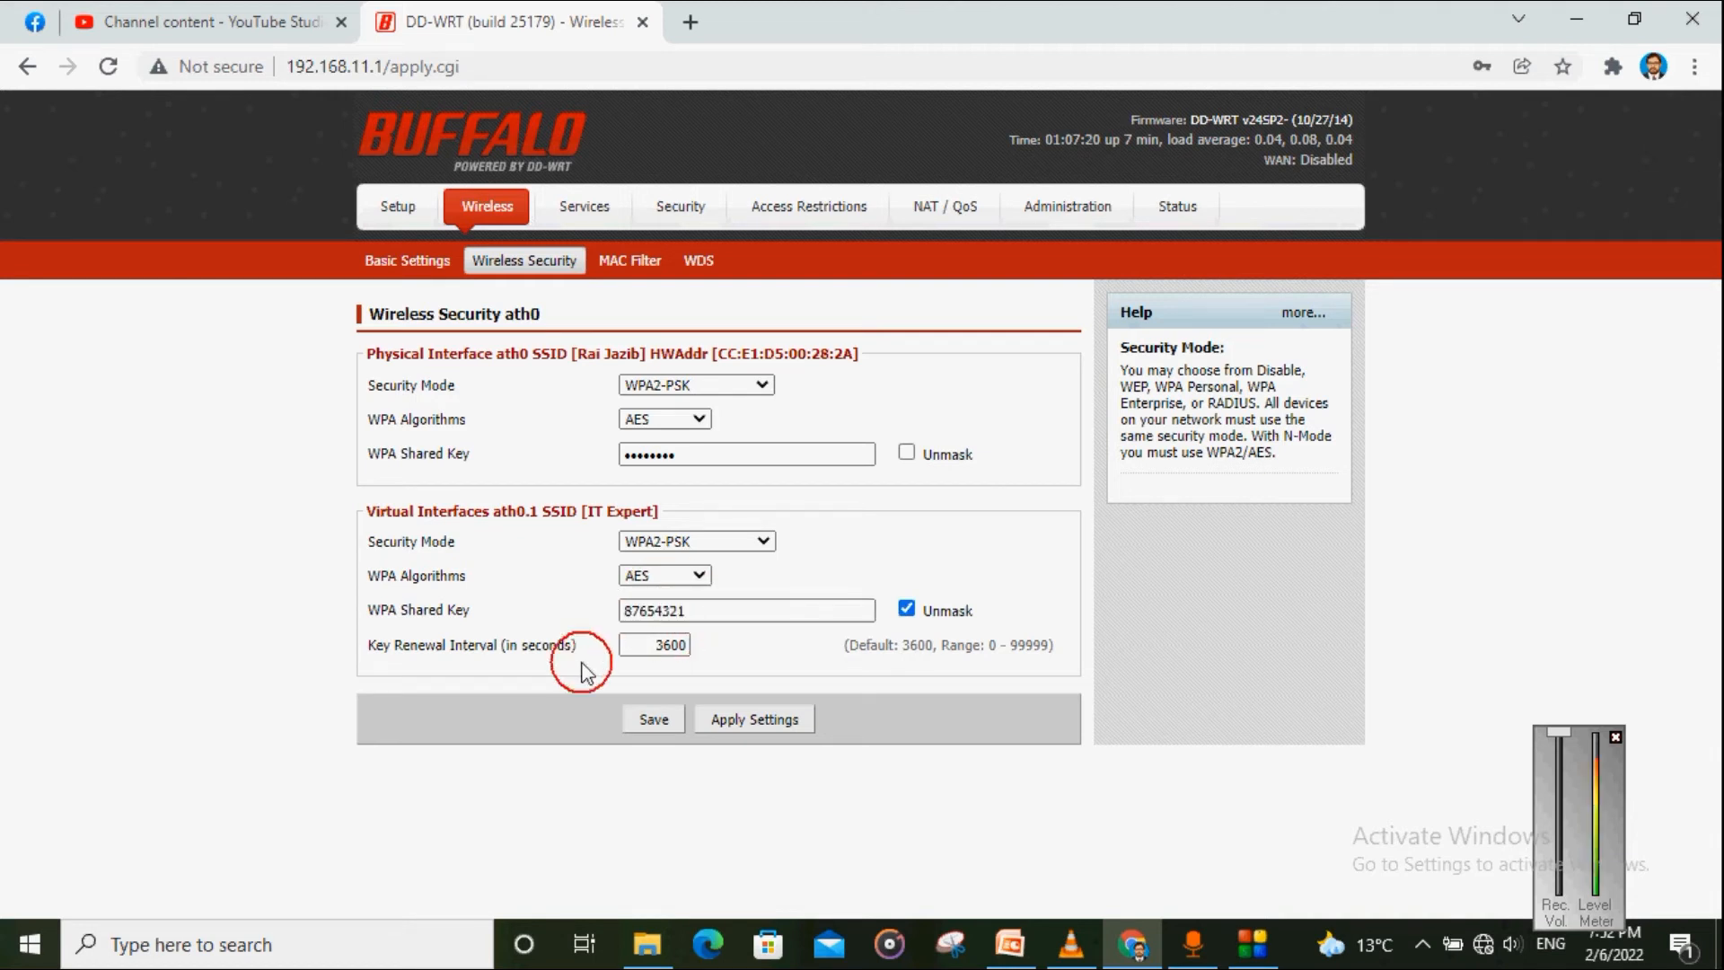
click(653, 725)
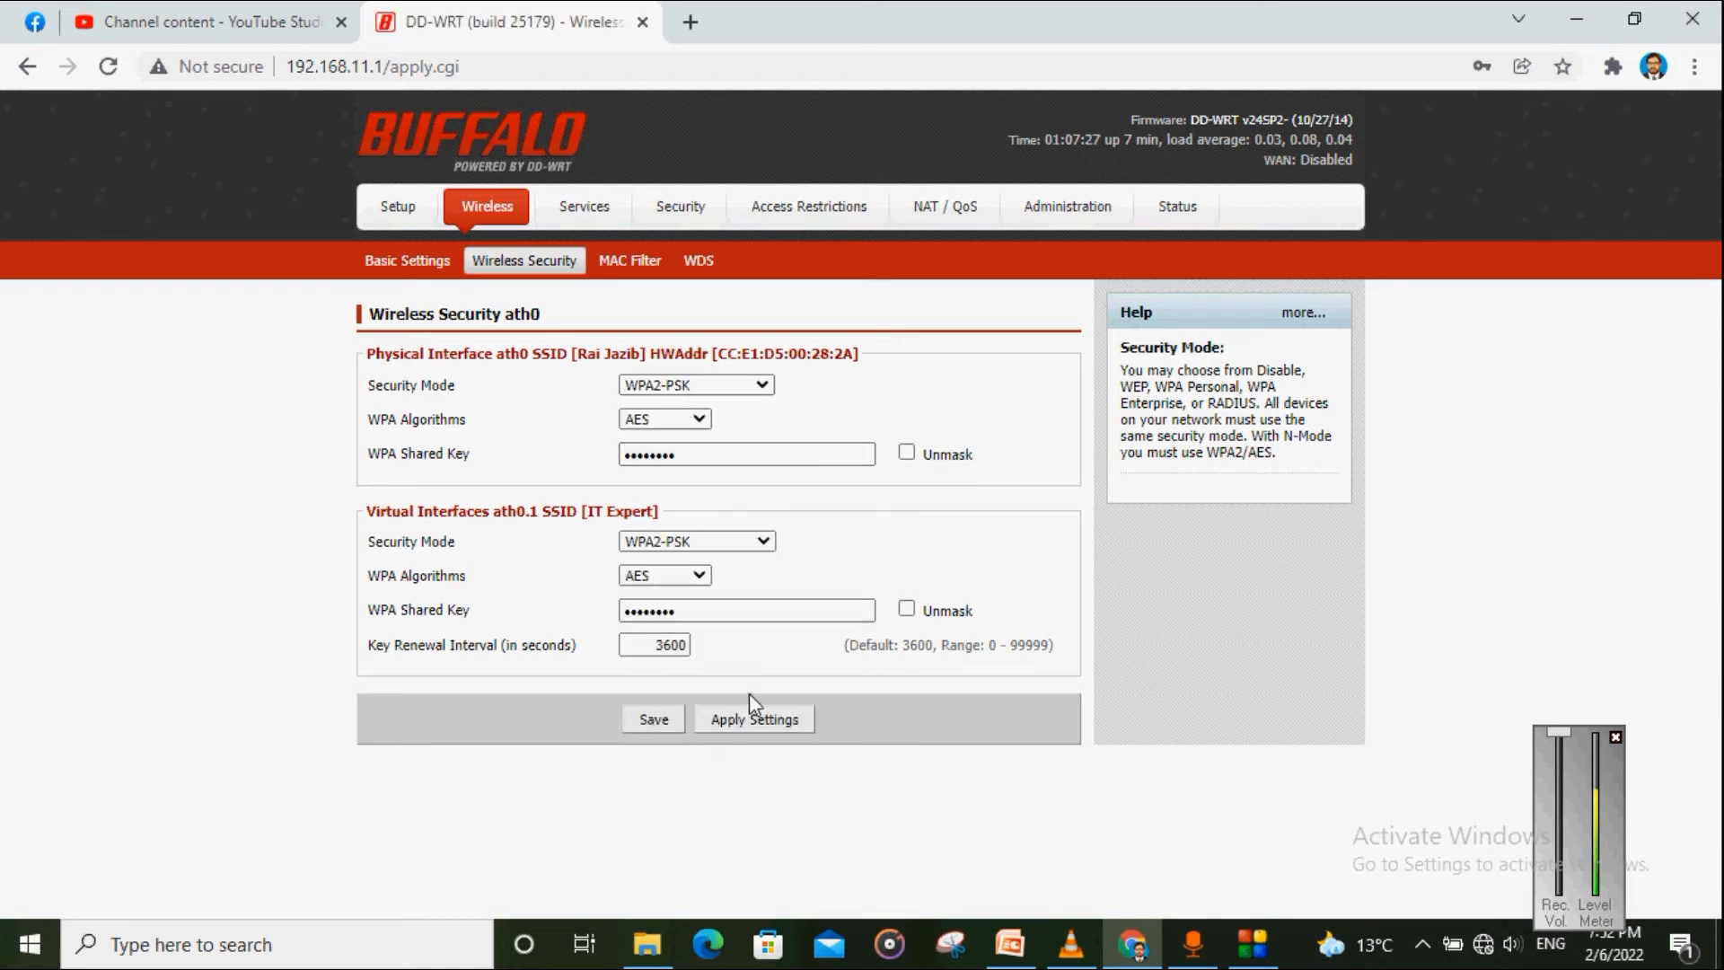
click(745, 738)
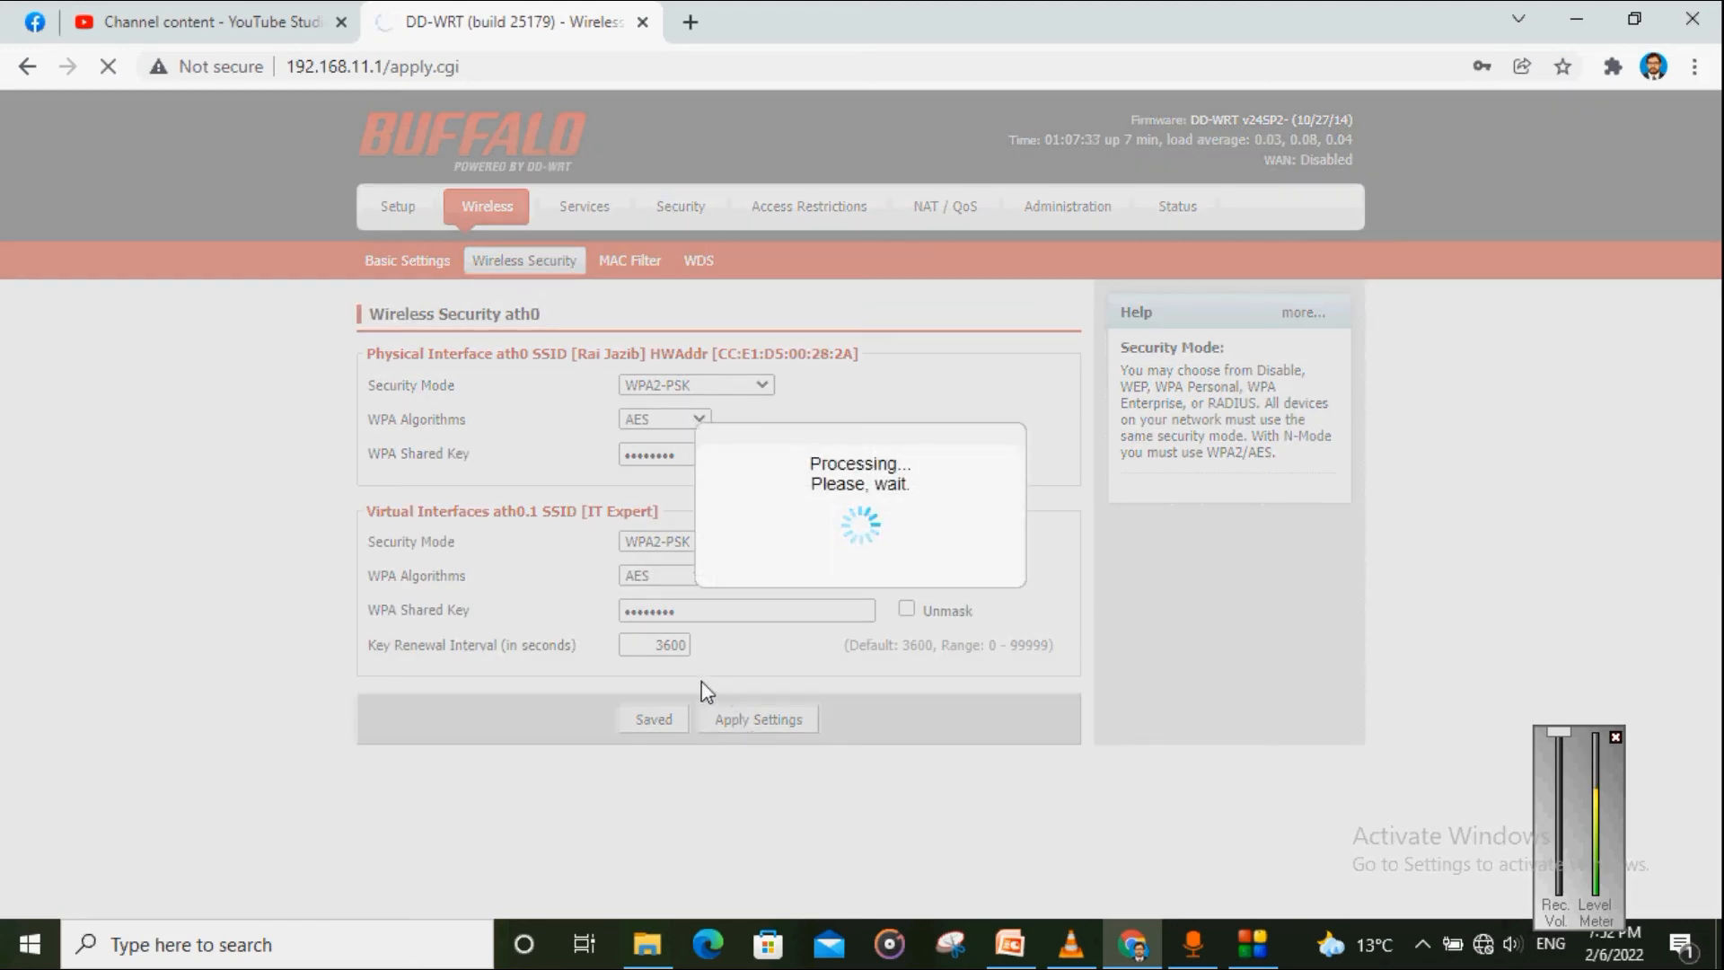
Step: Join the IT Expert Wi-Fi with its security key and allow discovery on this network
click(1483, 943)
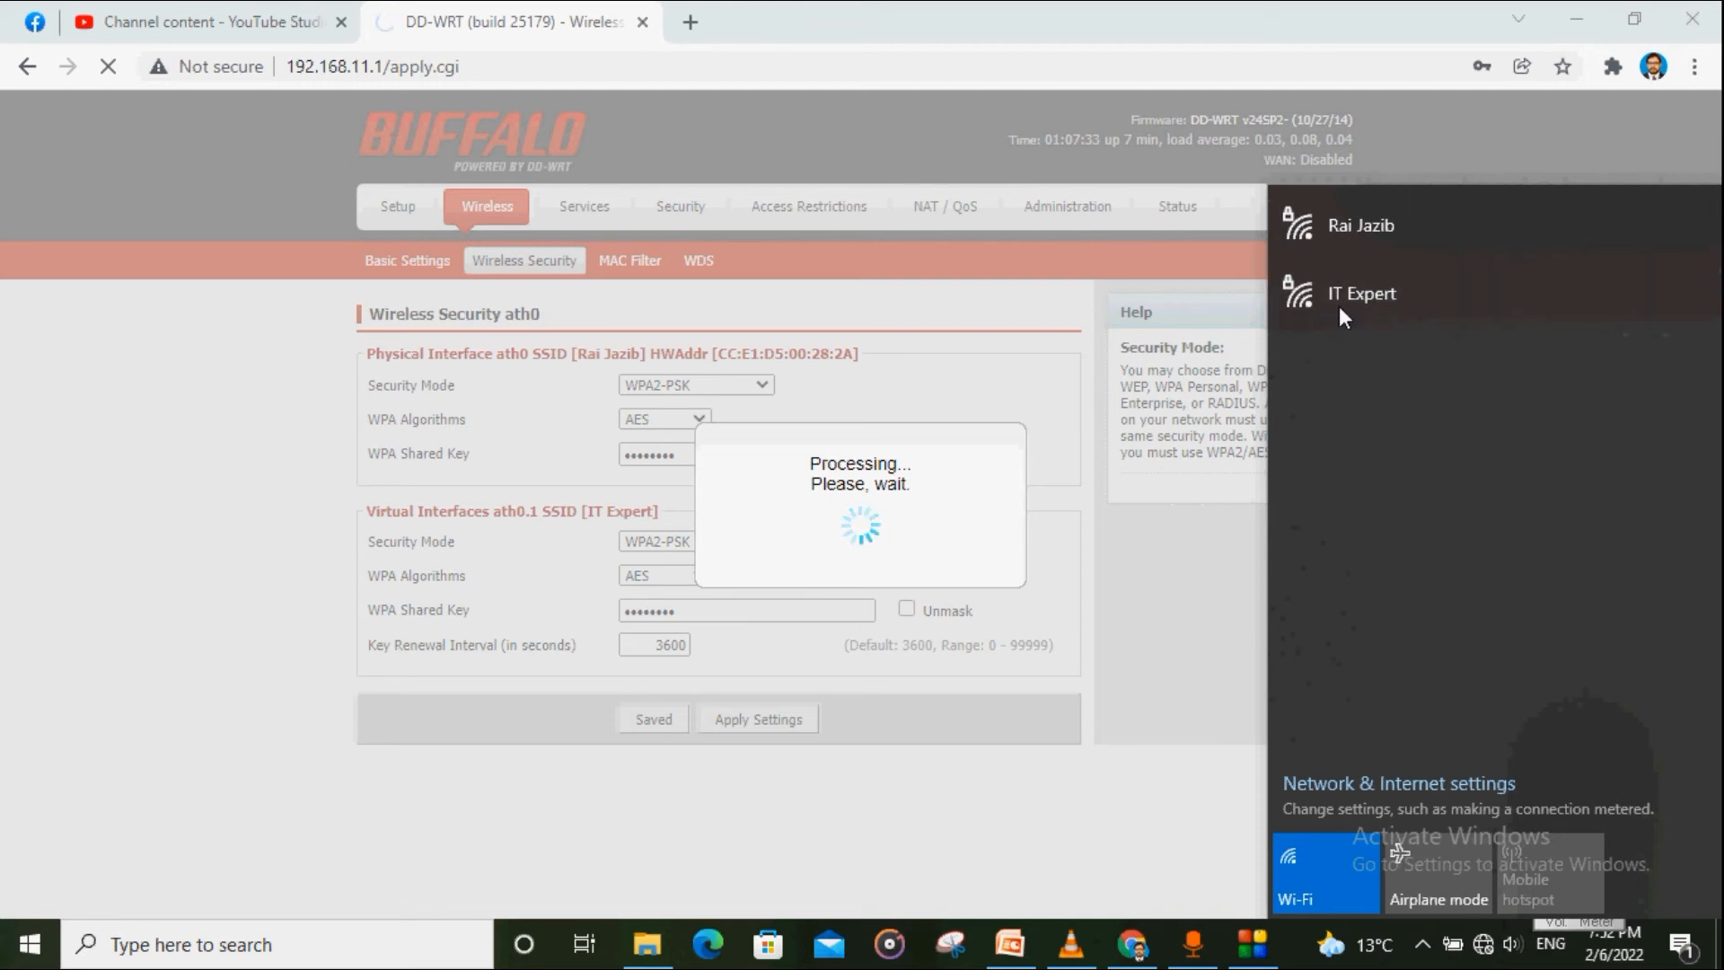
click(1388, 295)
click(1582, 410)
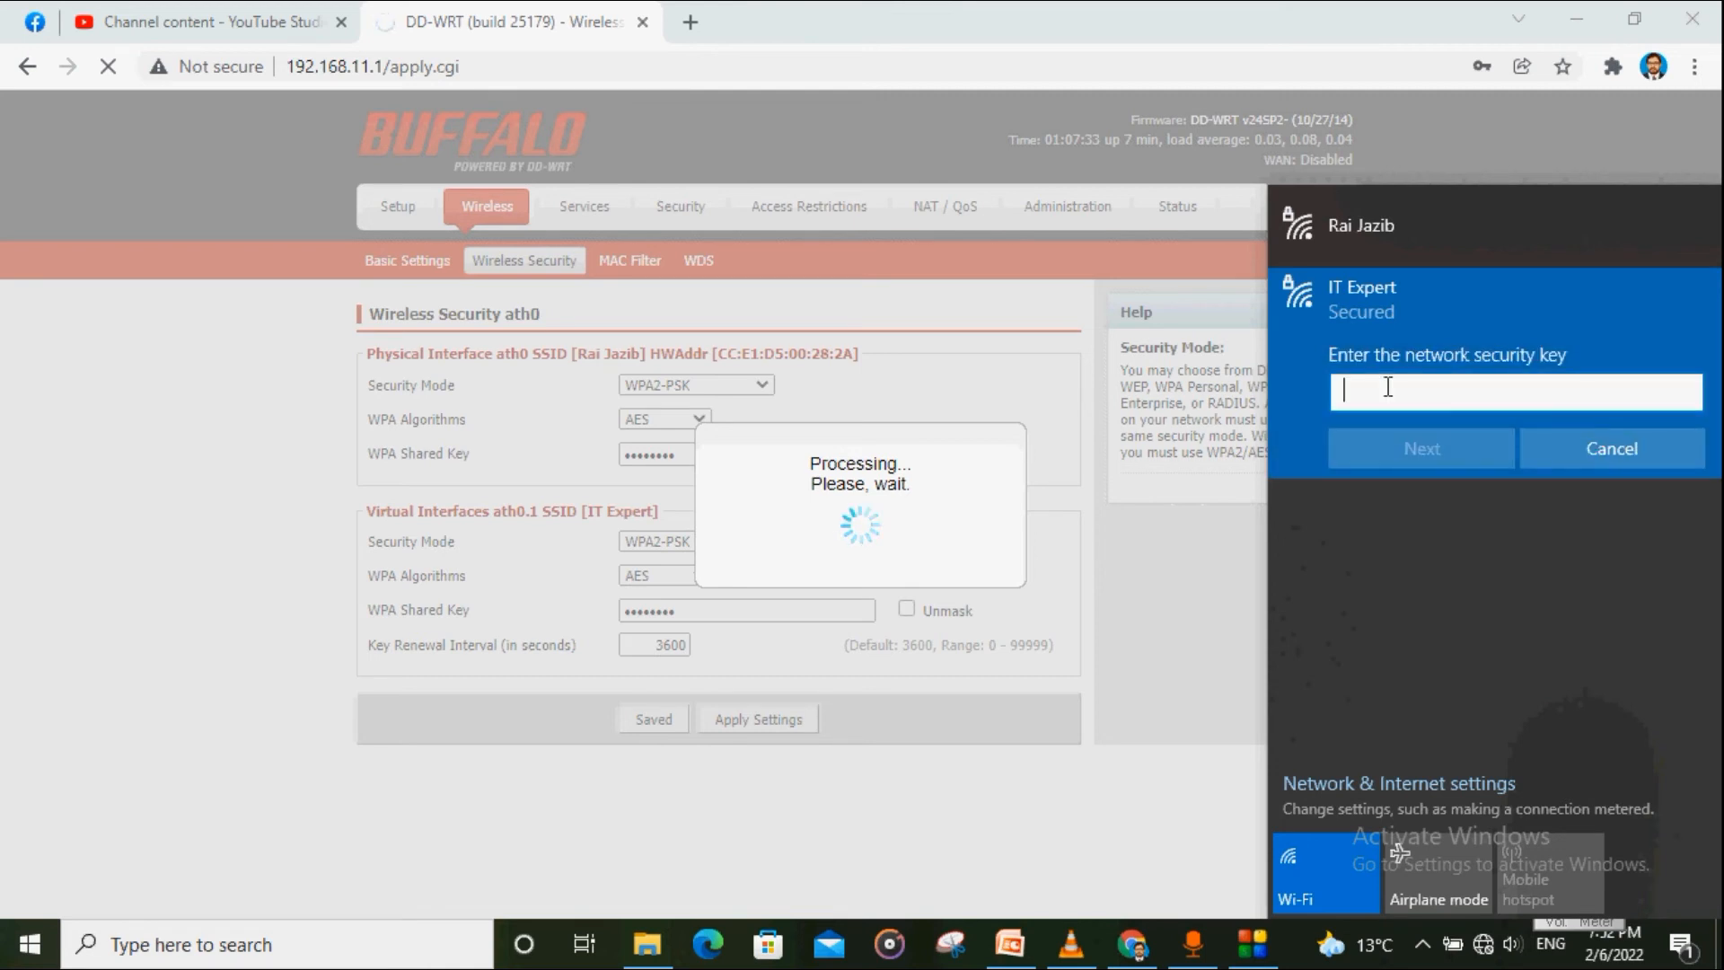
text(12345)
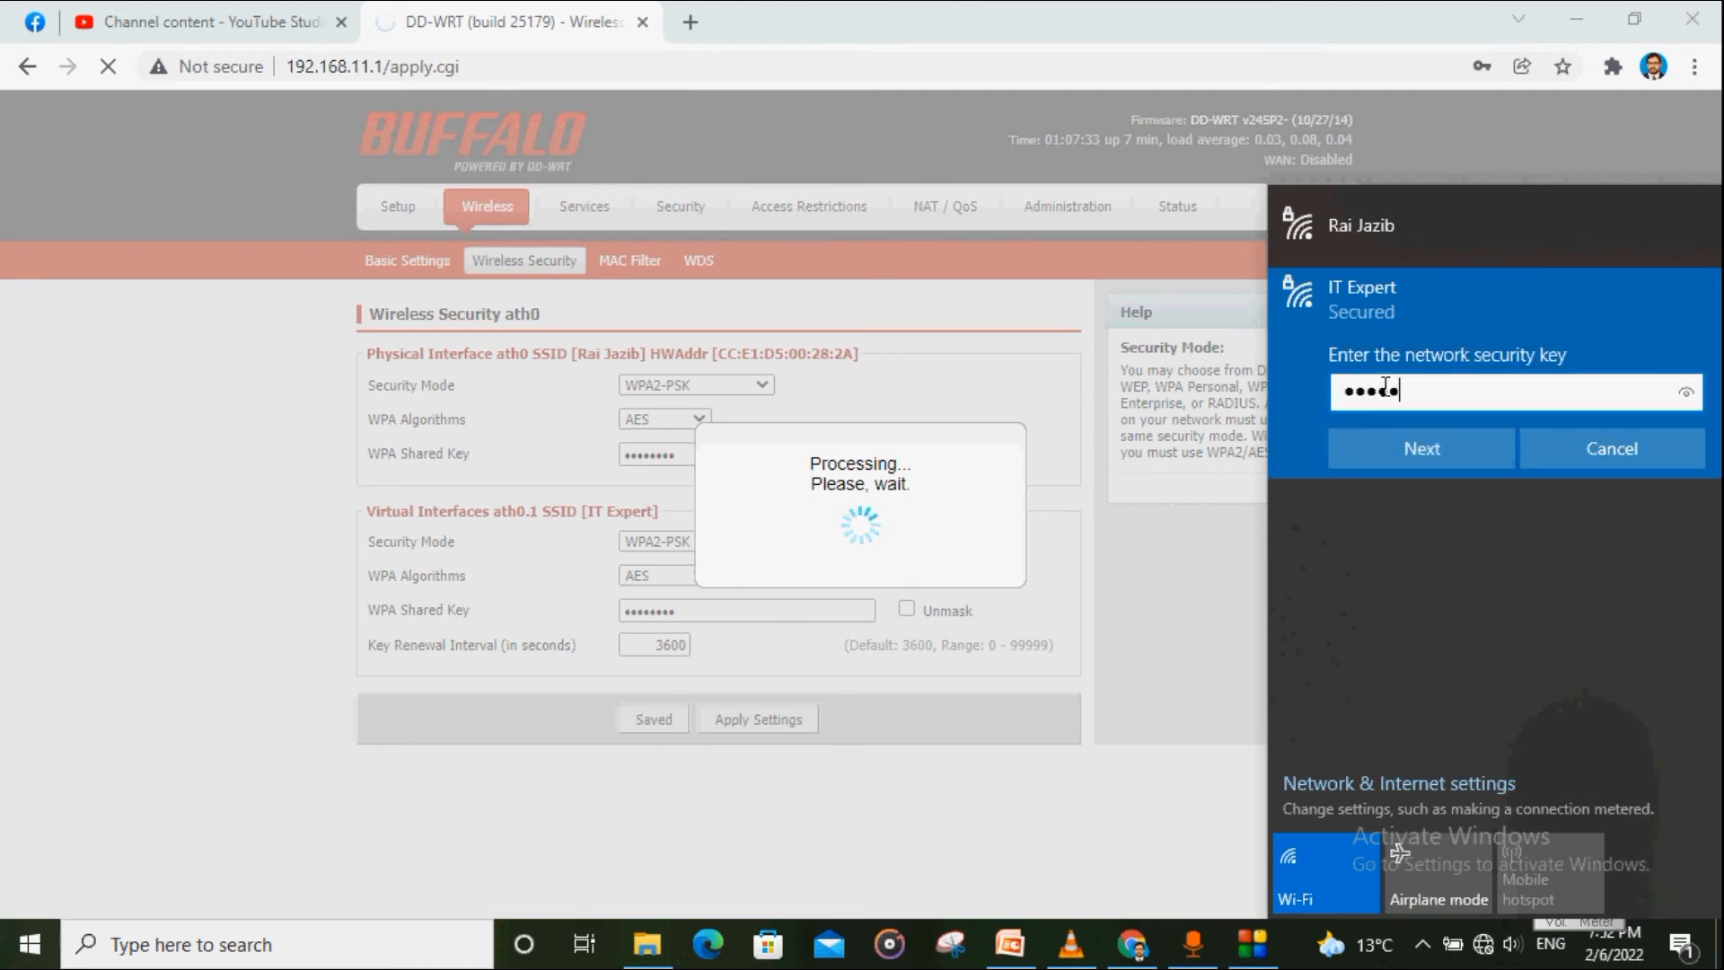
text(678)
click(1682, 396)
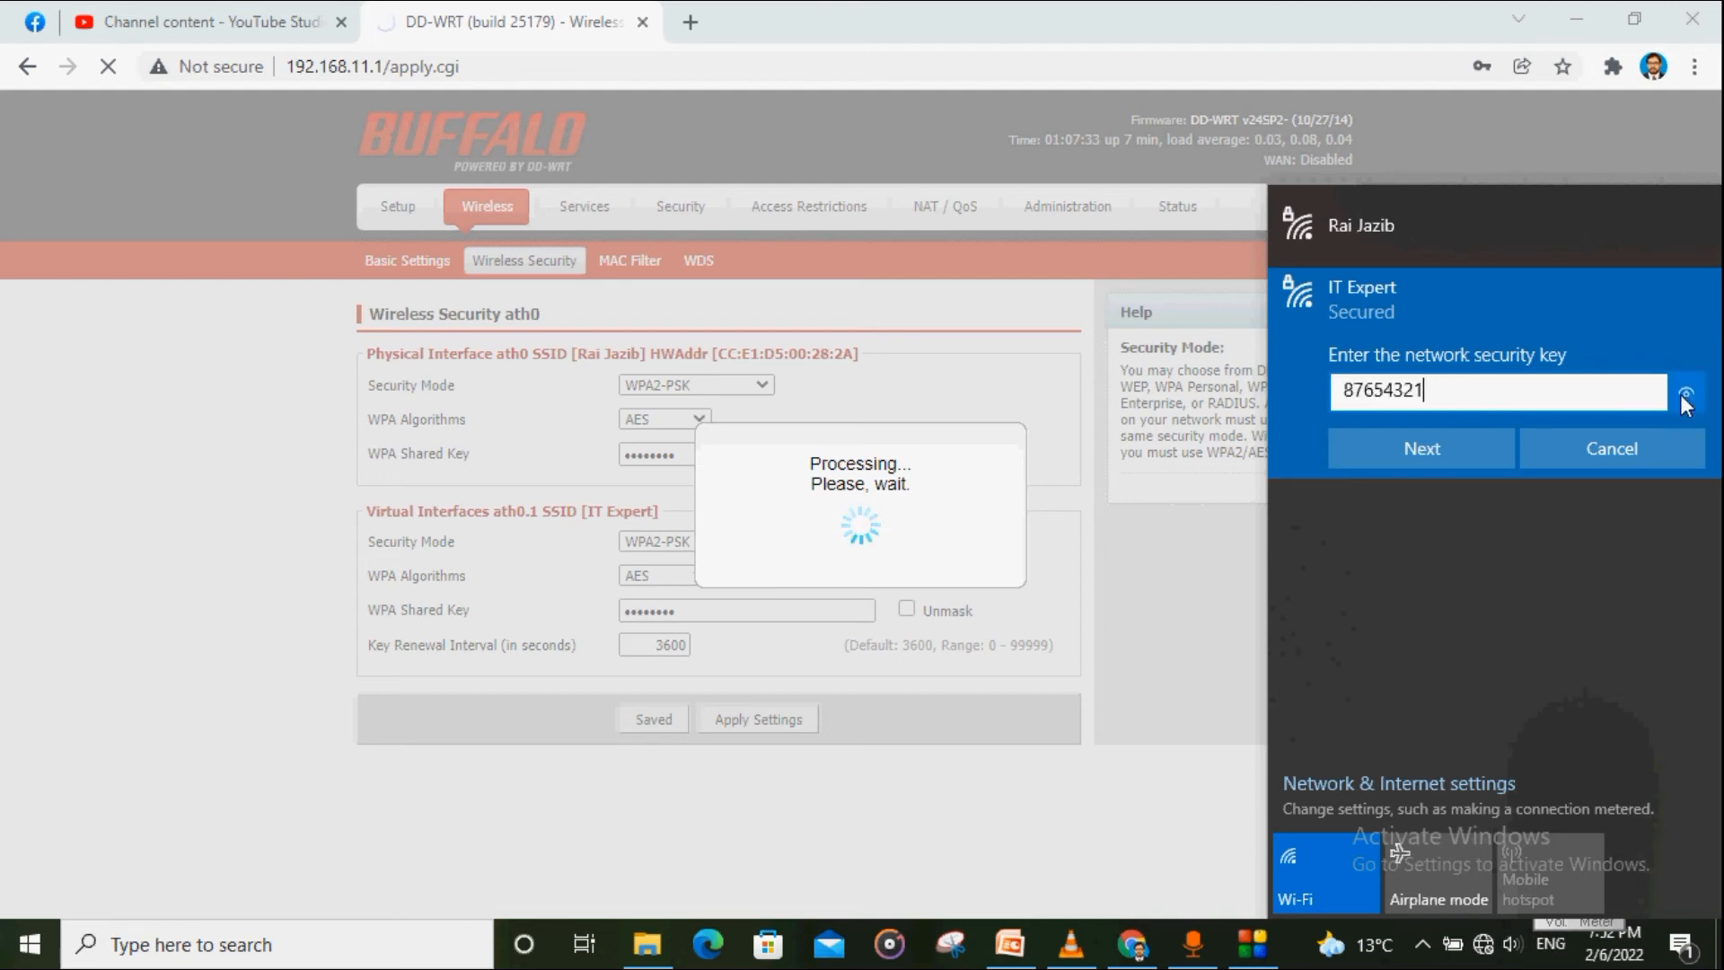
click(1474, 452)
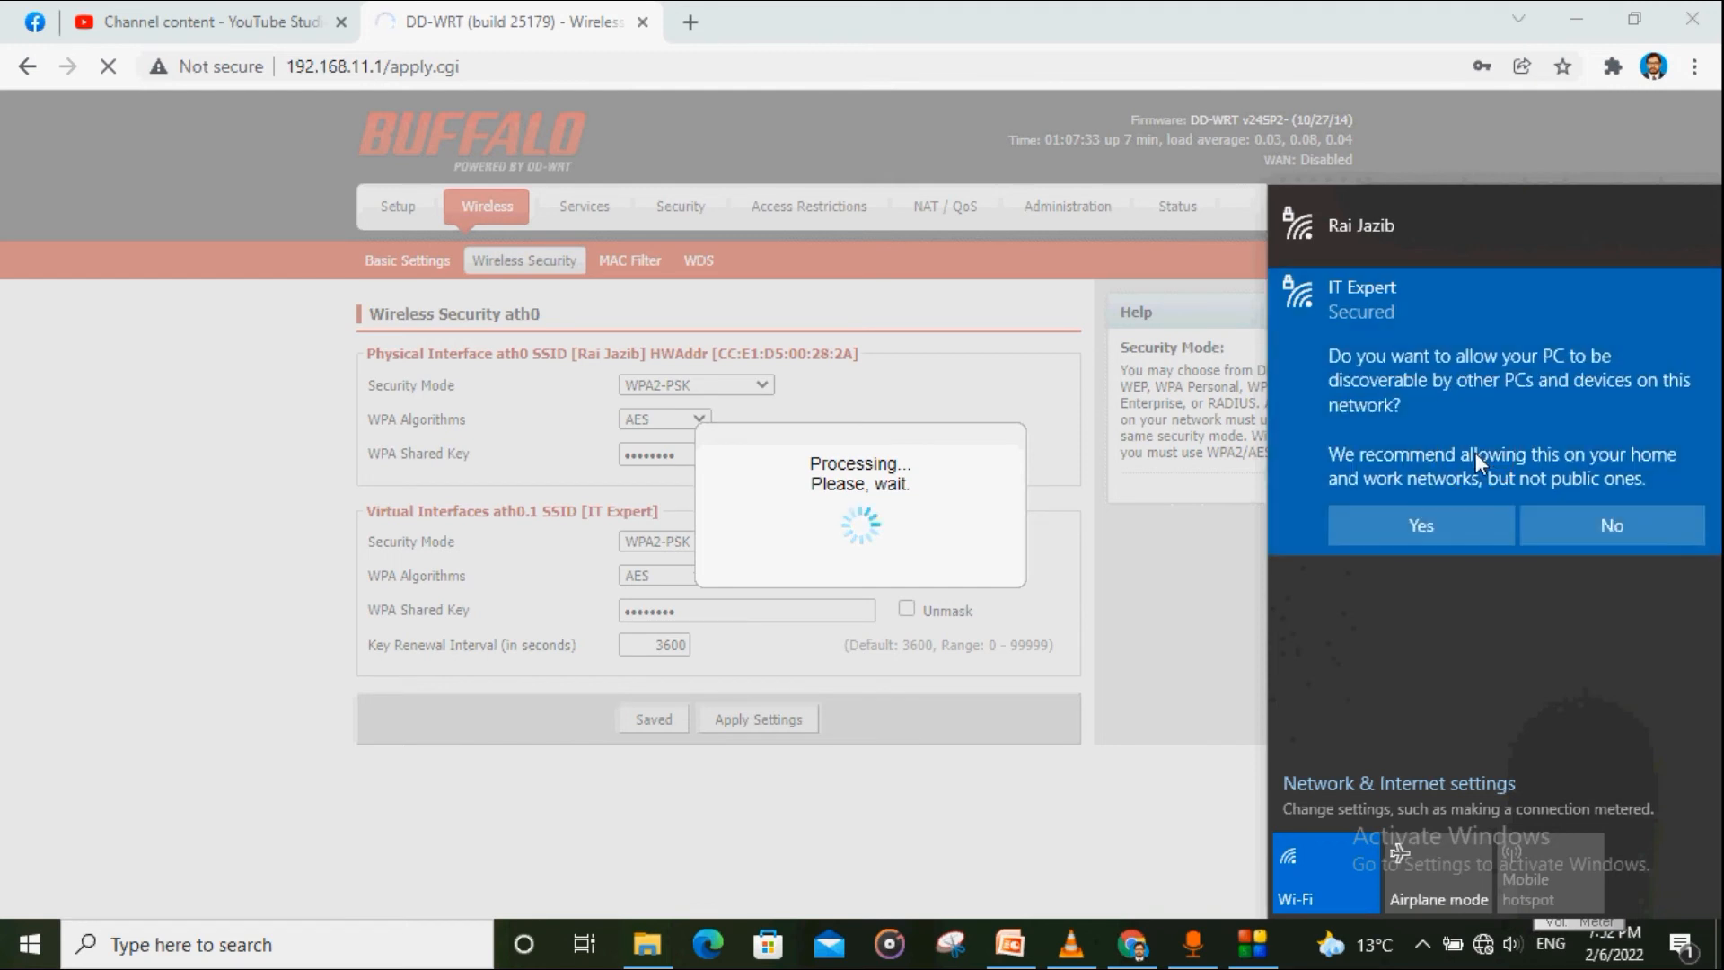
click(1441, 527)
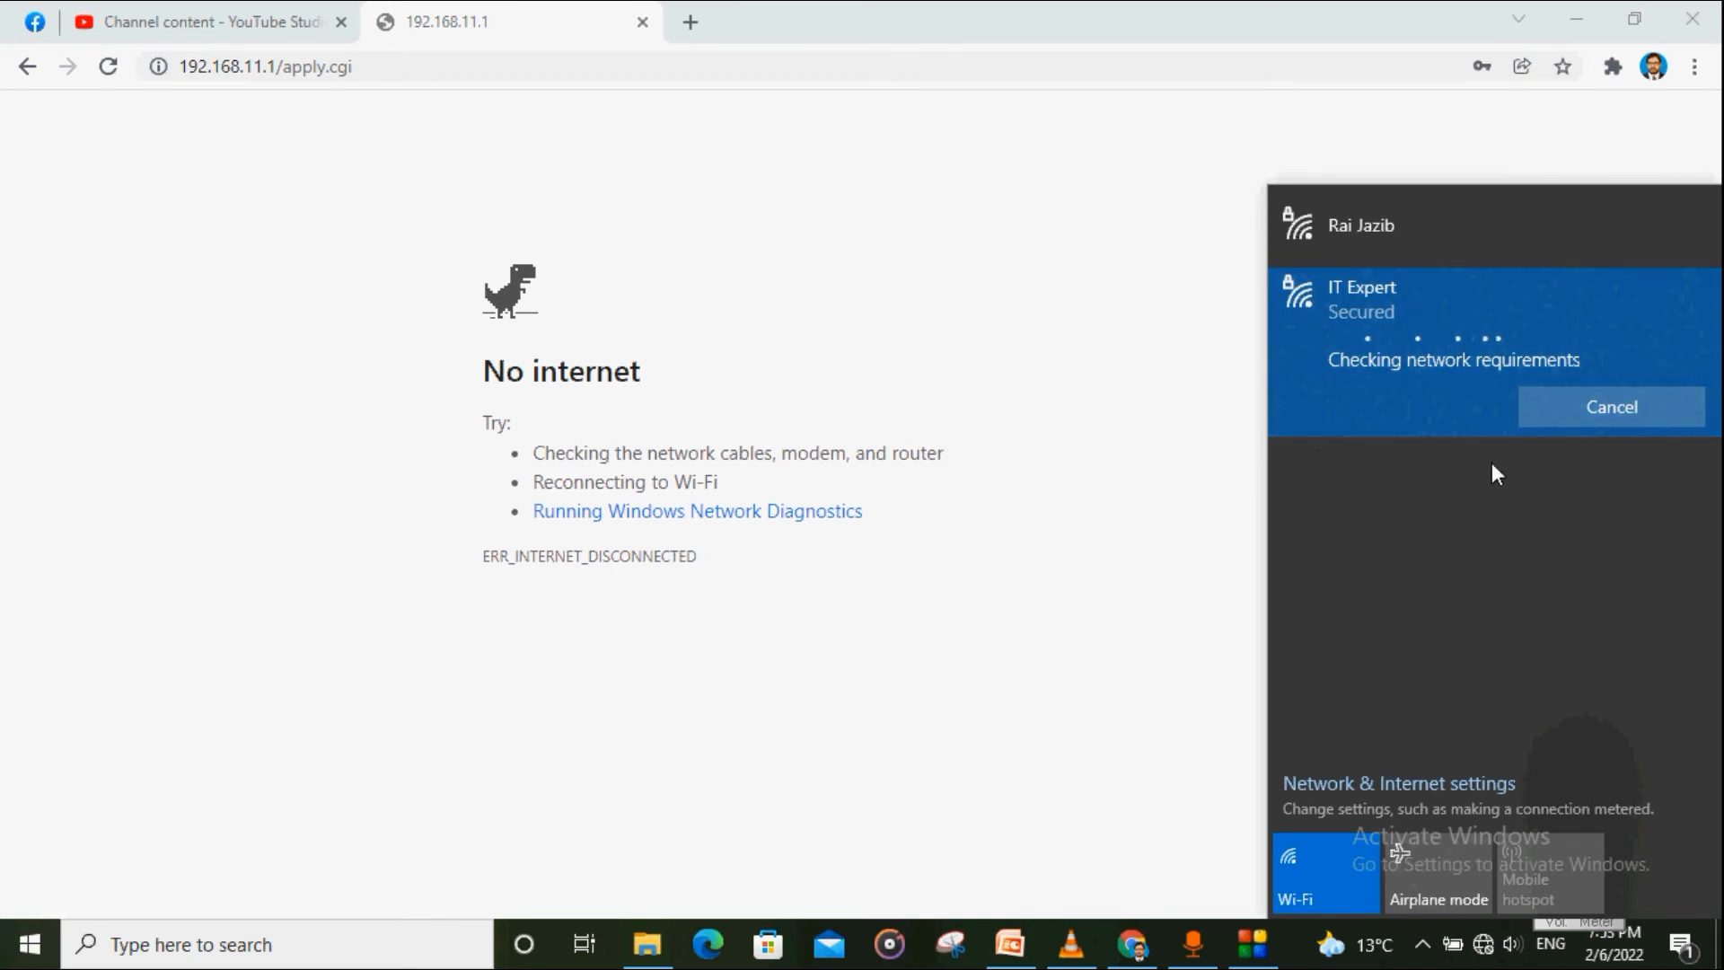
Step: Check that IT Expert shows No Internet, secured, then open a new Chrome tab on Google
click(1484, 946)
click(1484, 947)
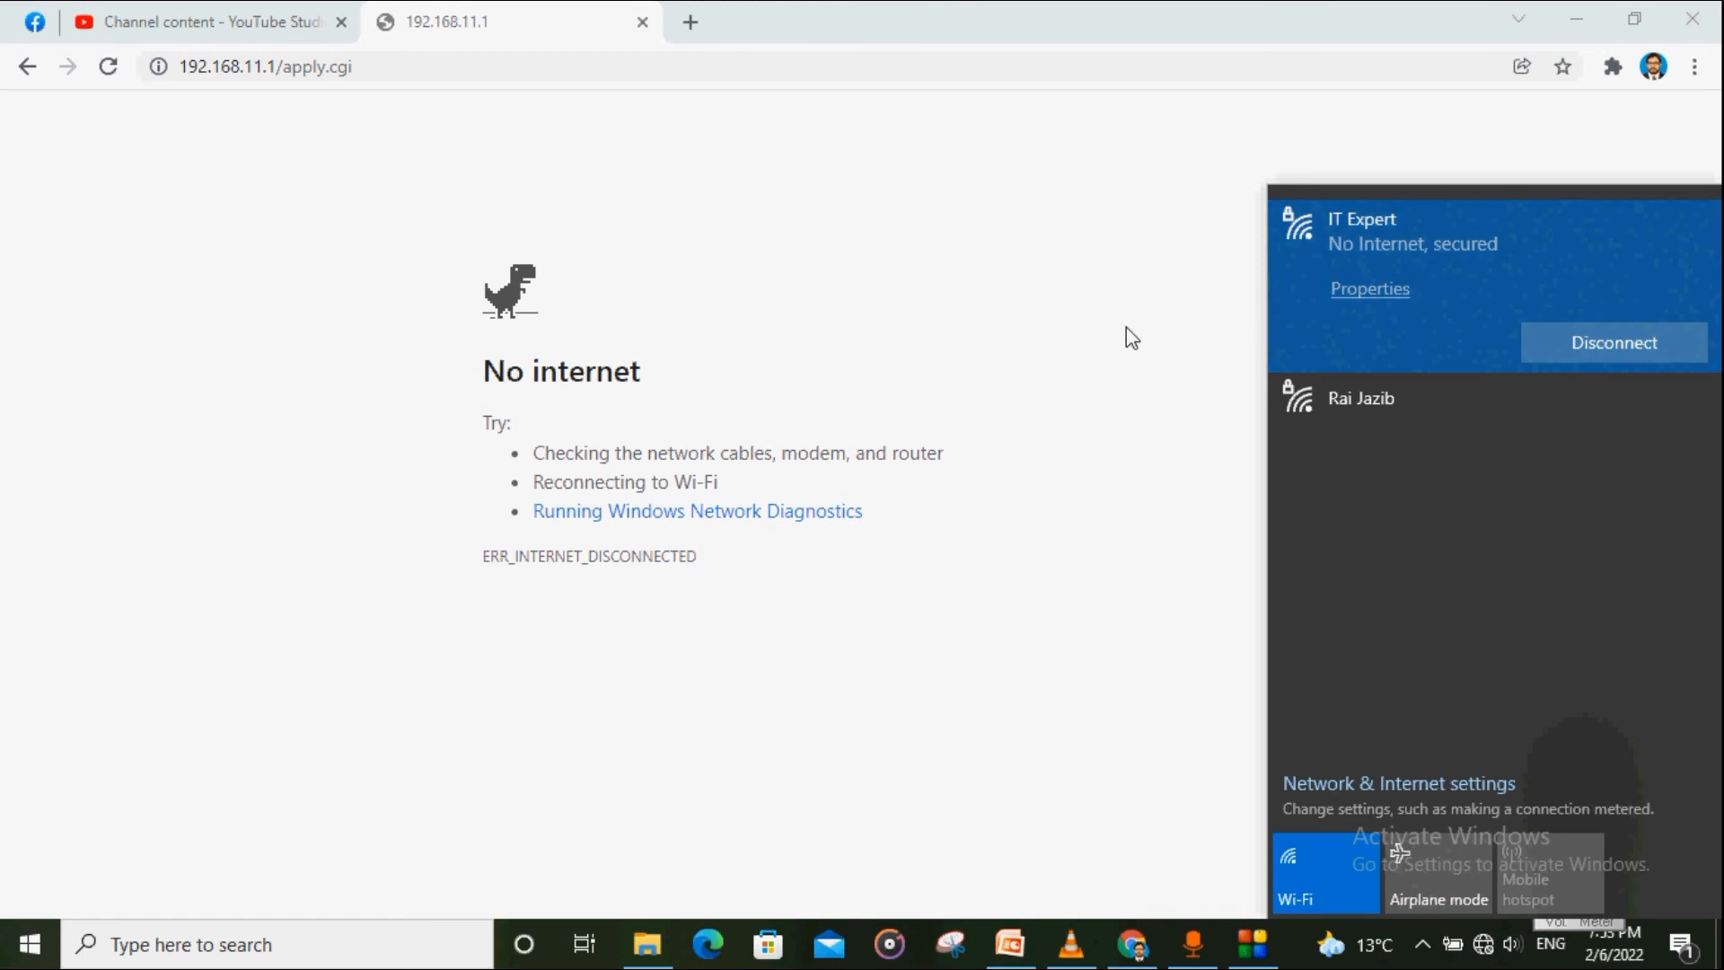
click(1217, 586)
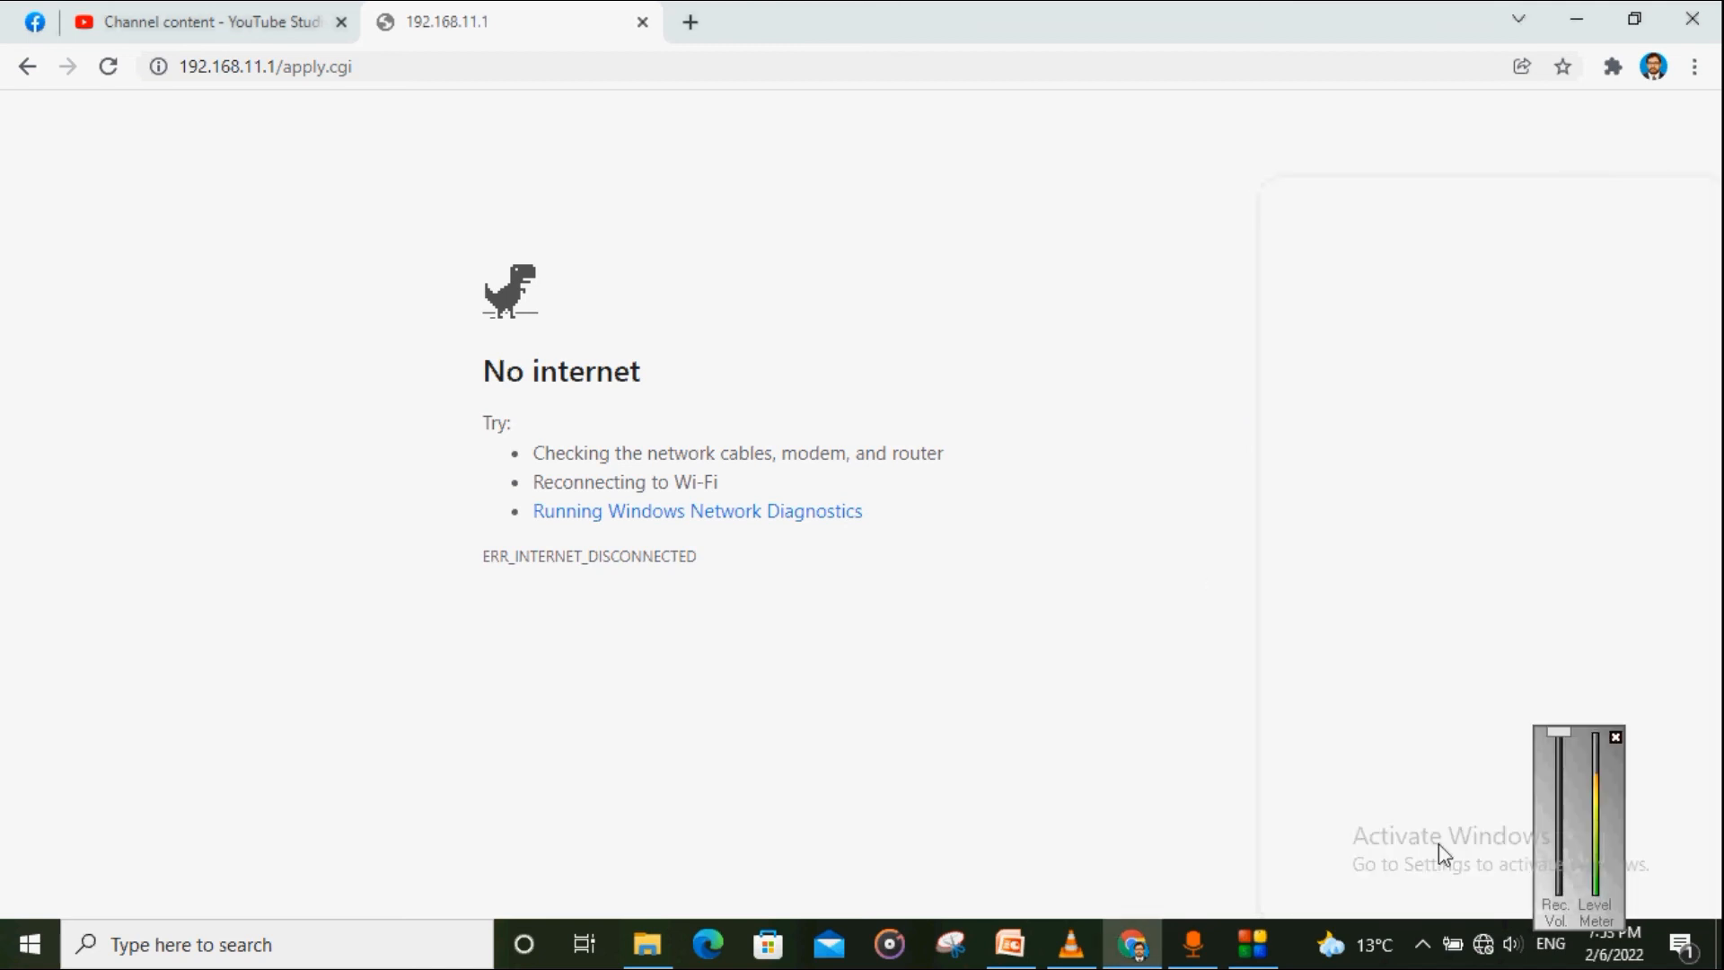
click(1483, 952)
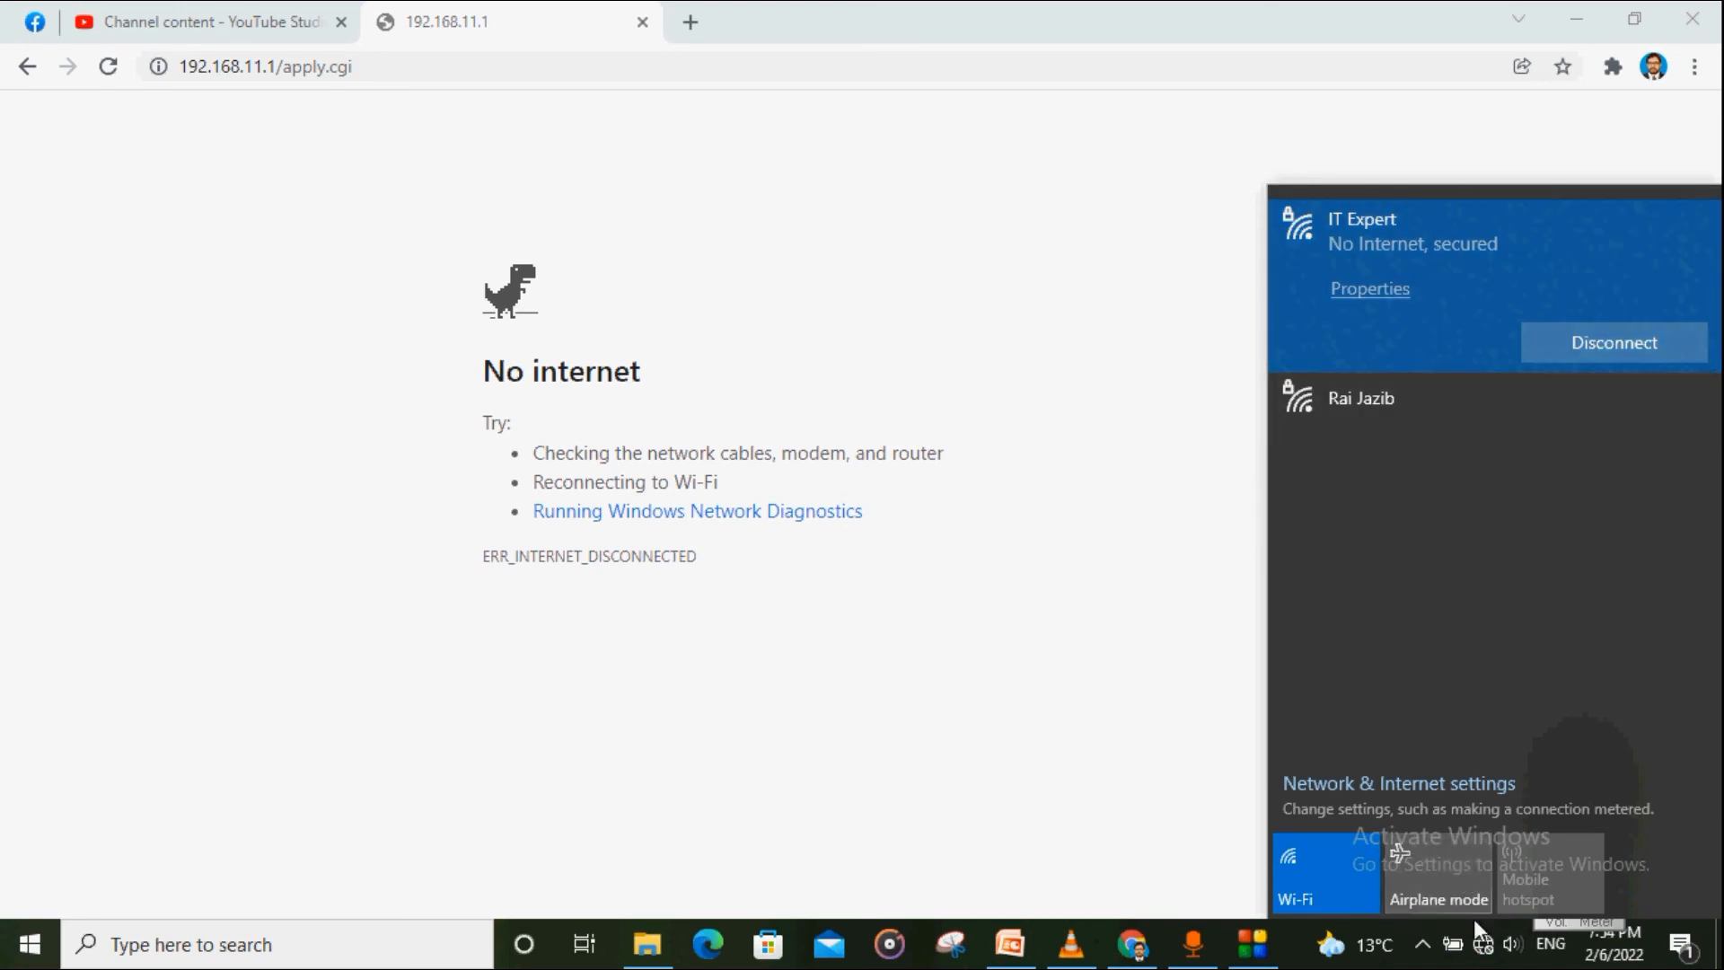
click(1483, 945)
click(1482, 947)
click(689, 21)
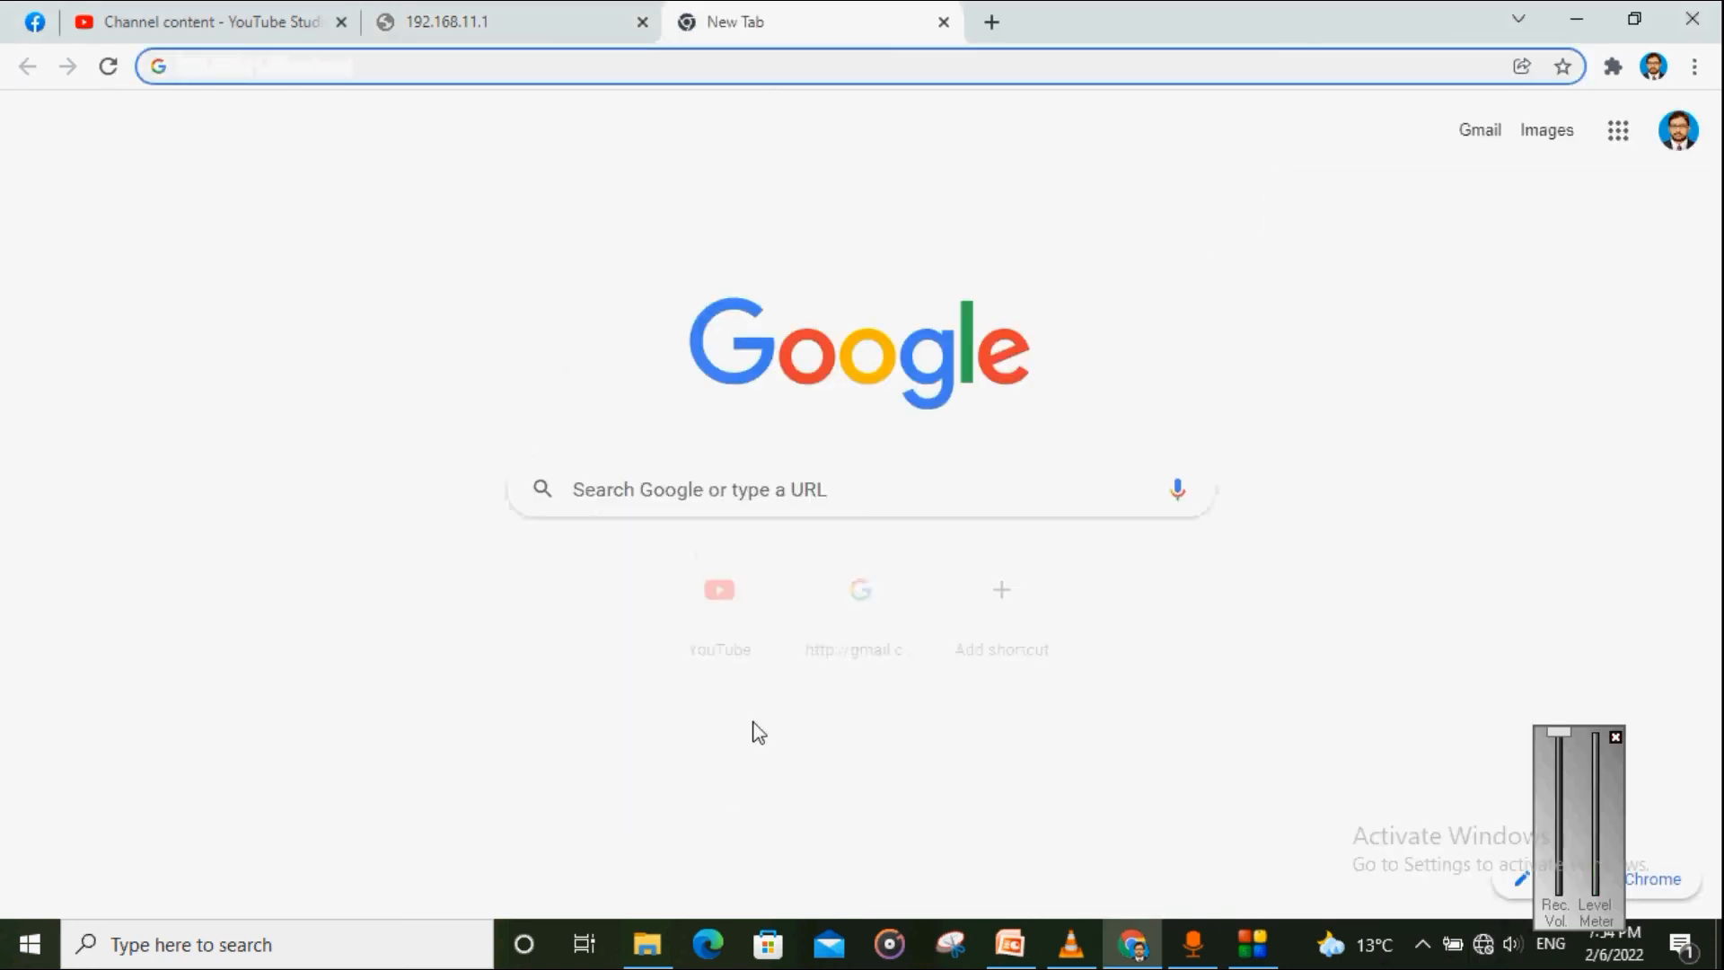
Step: Load YouTube and reload it once IT Expert shows Connected, secured
click(729, 611)
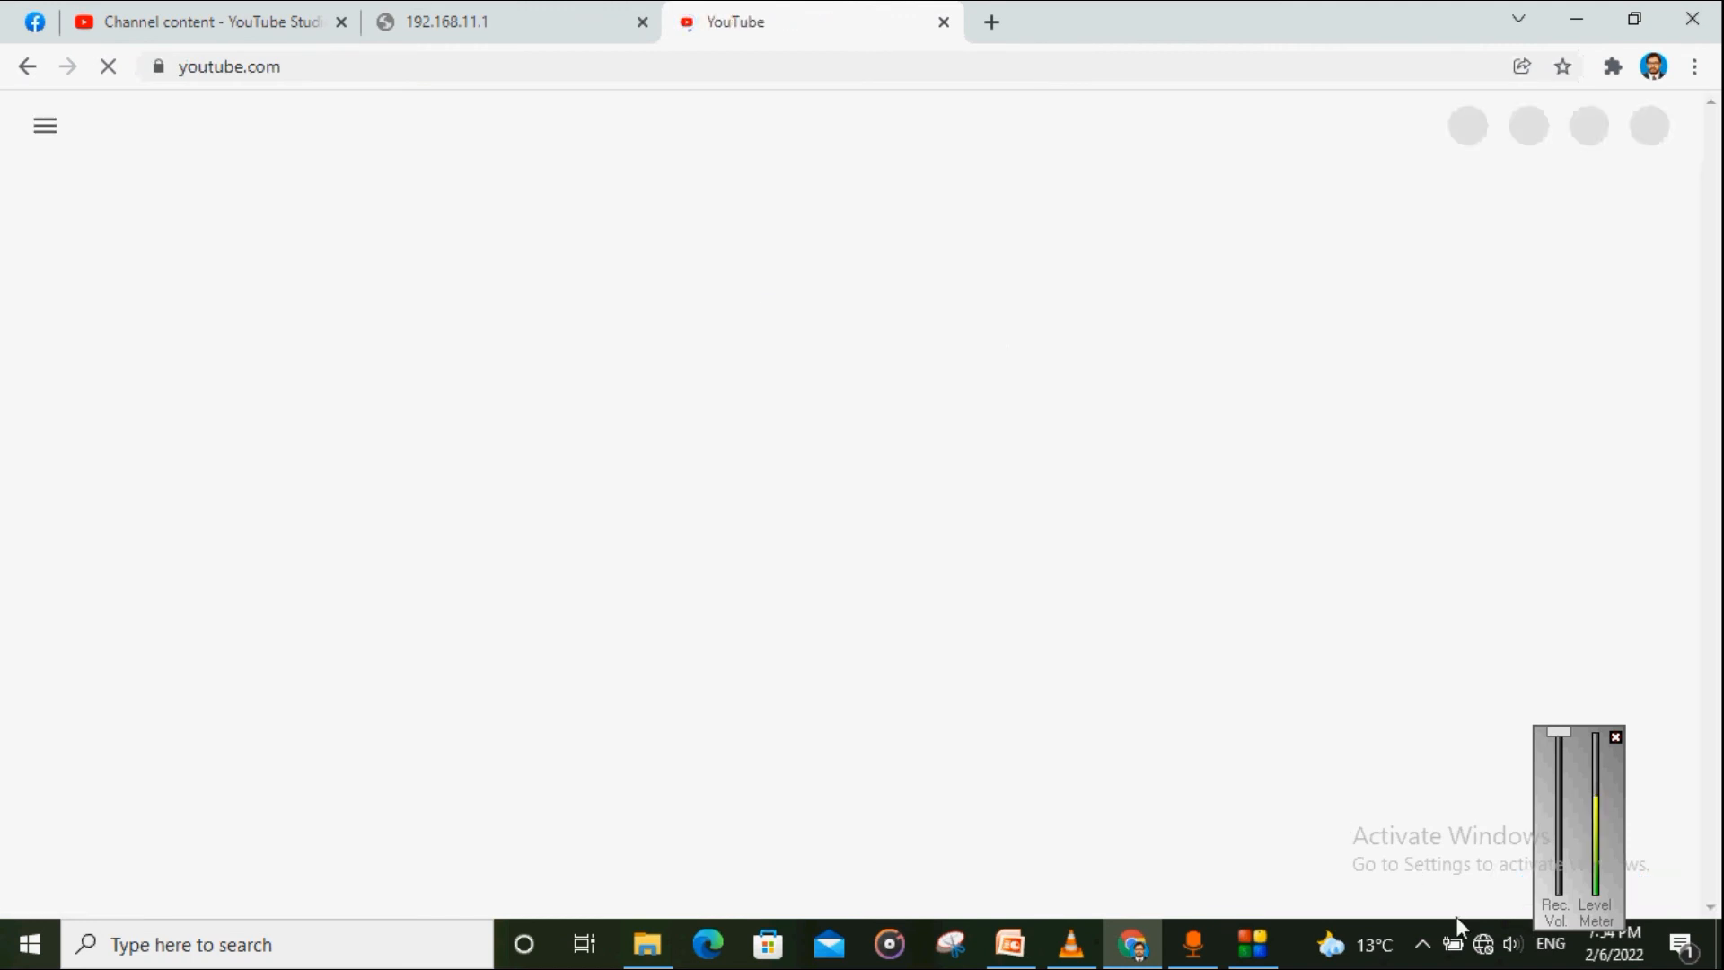
click(1483, 946)
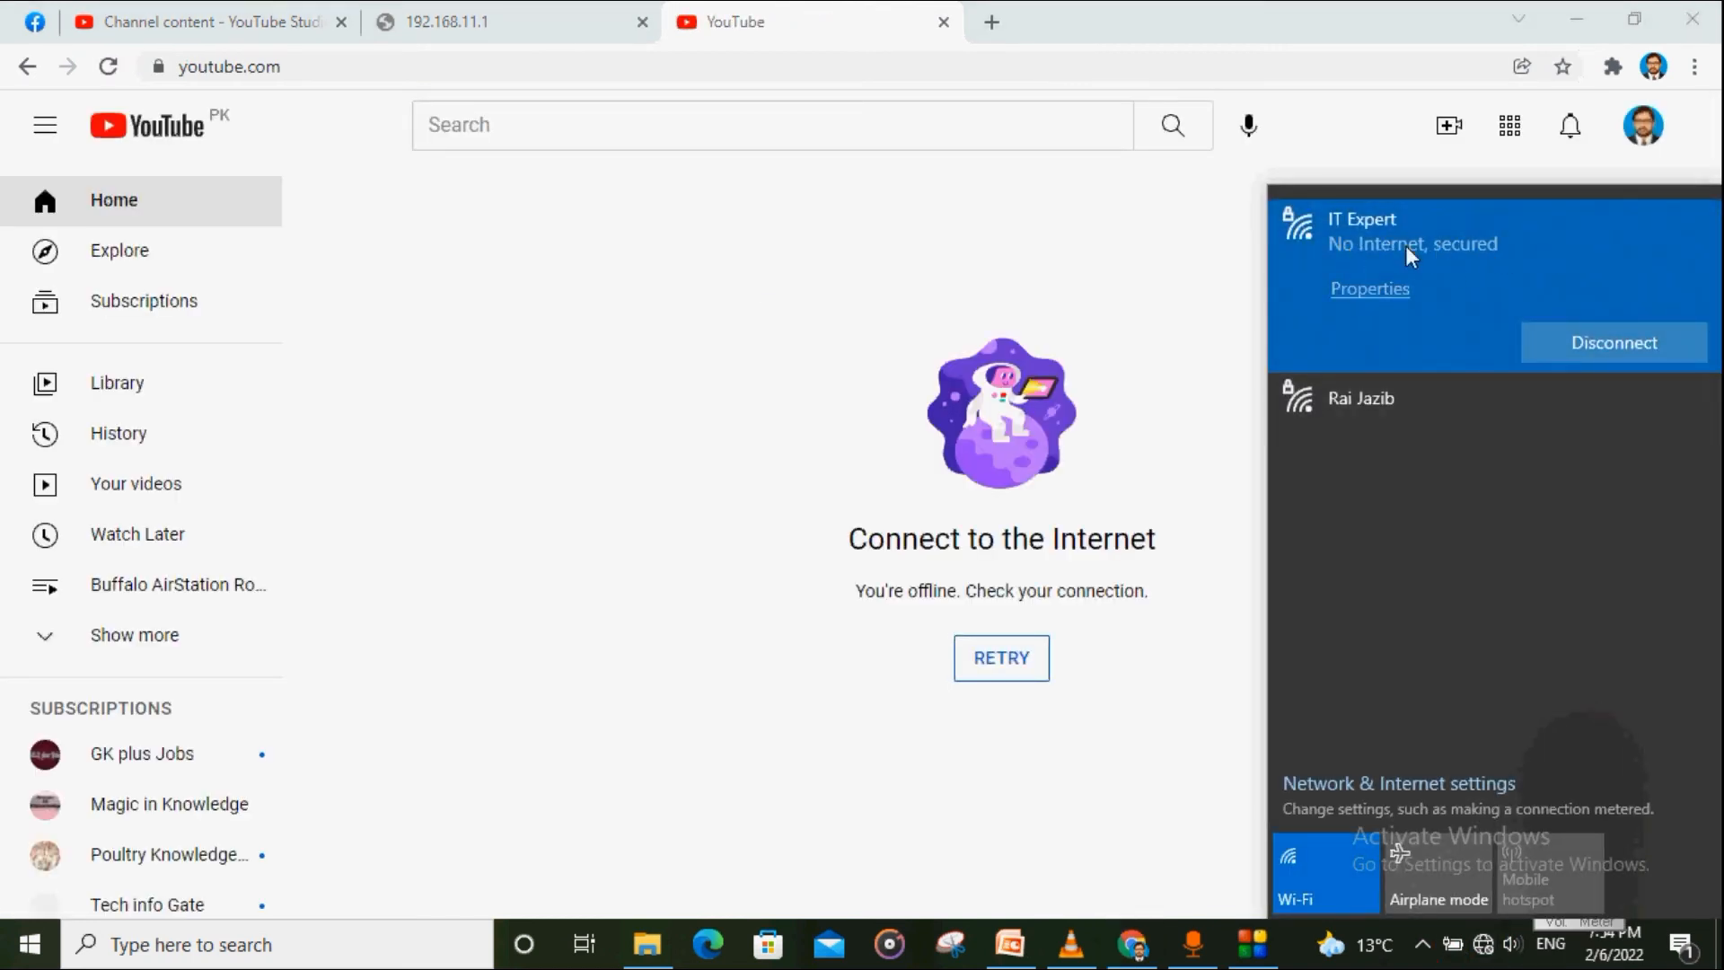
click(1301, 952)
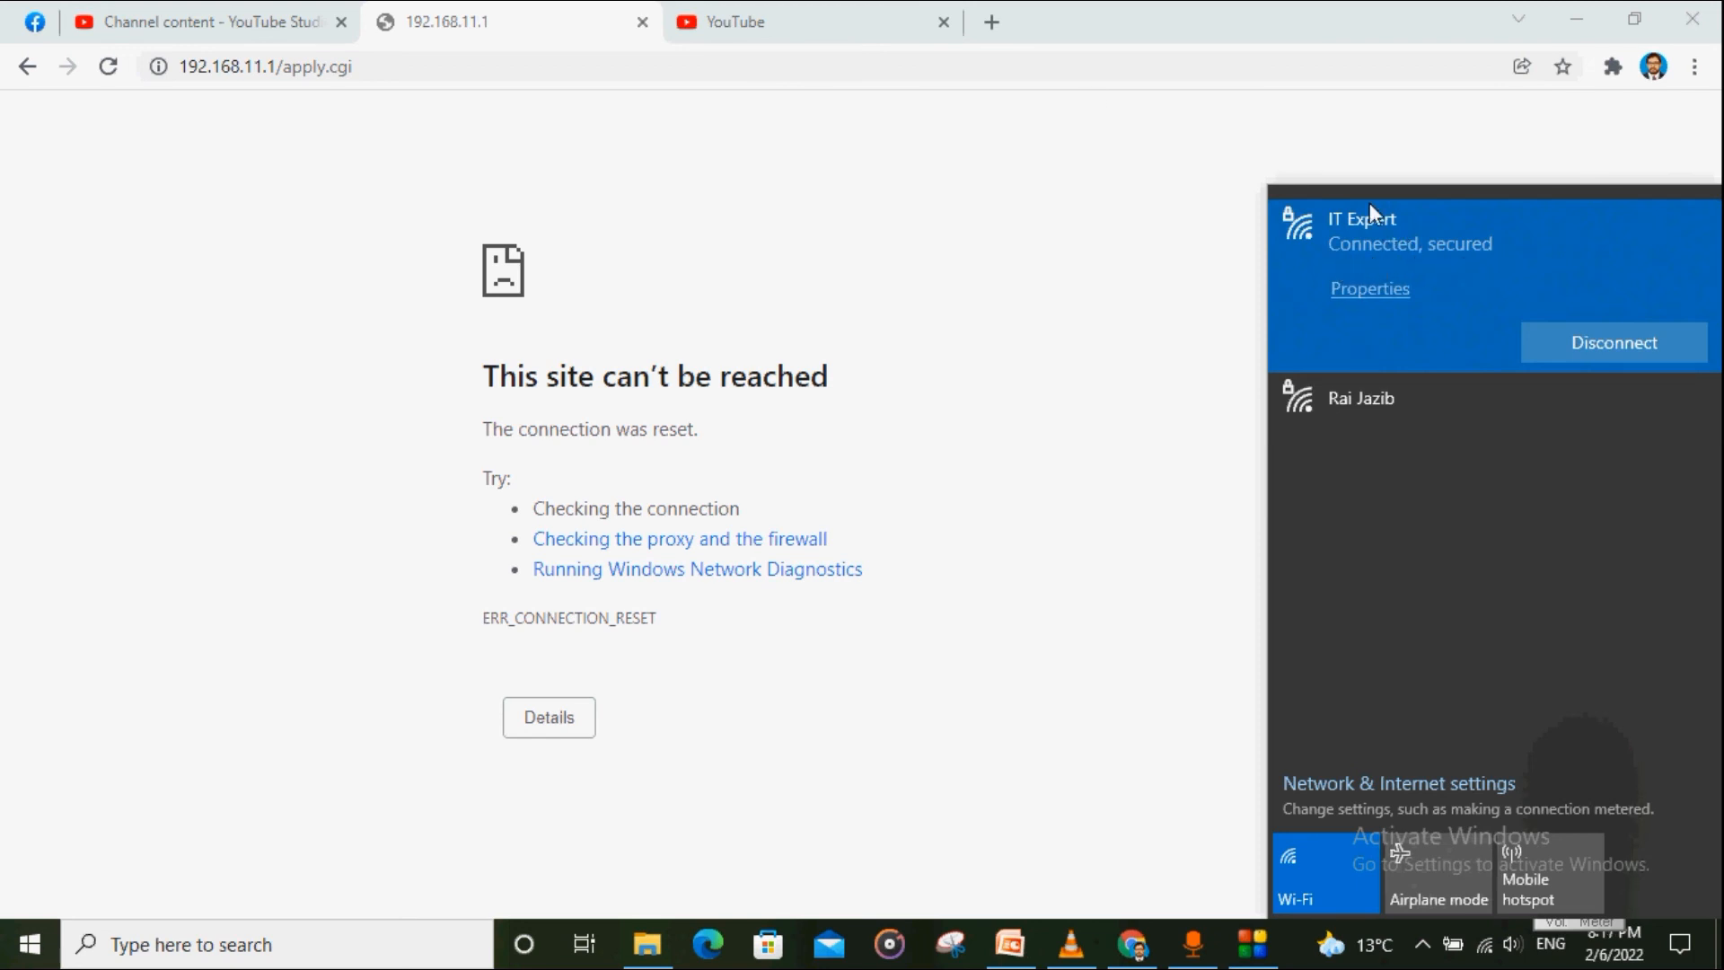
click(853, 21)
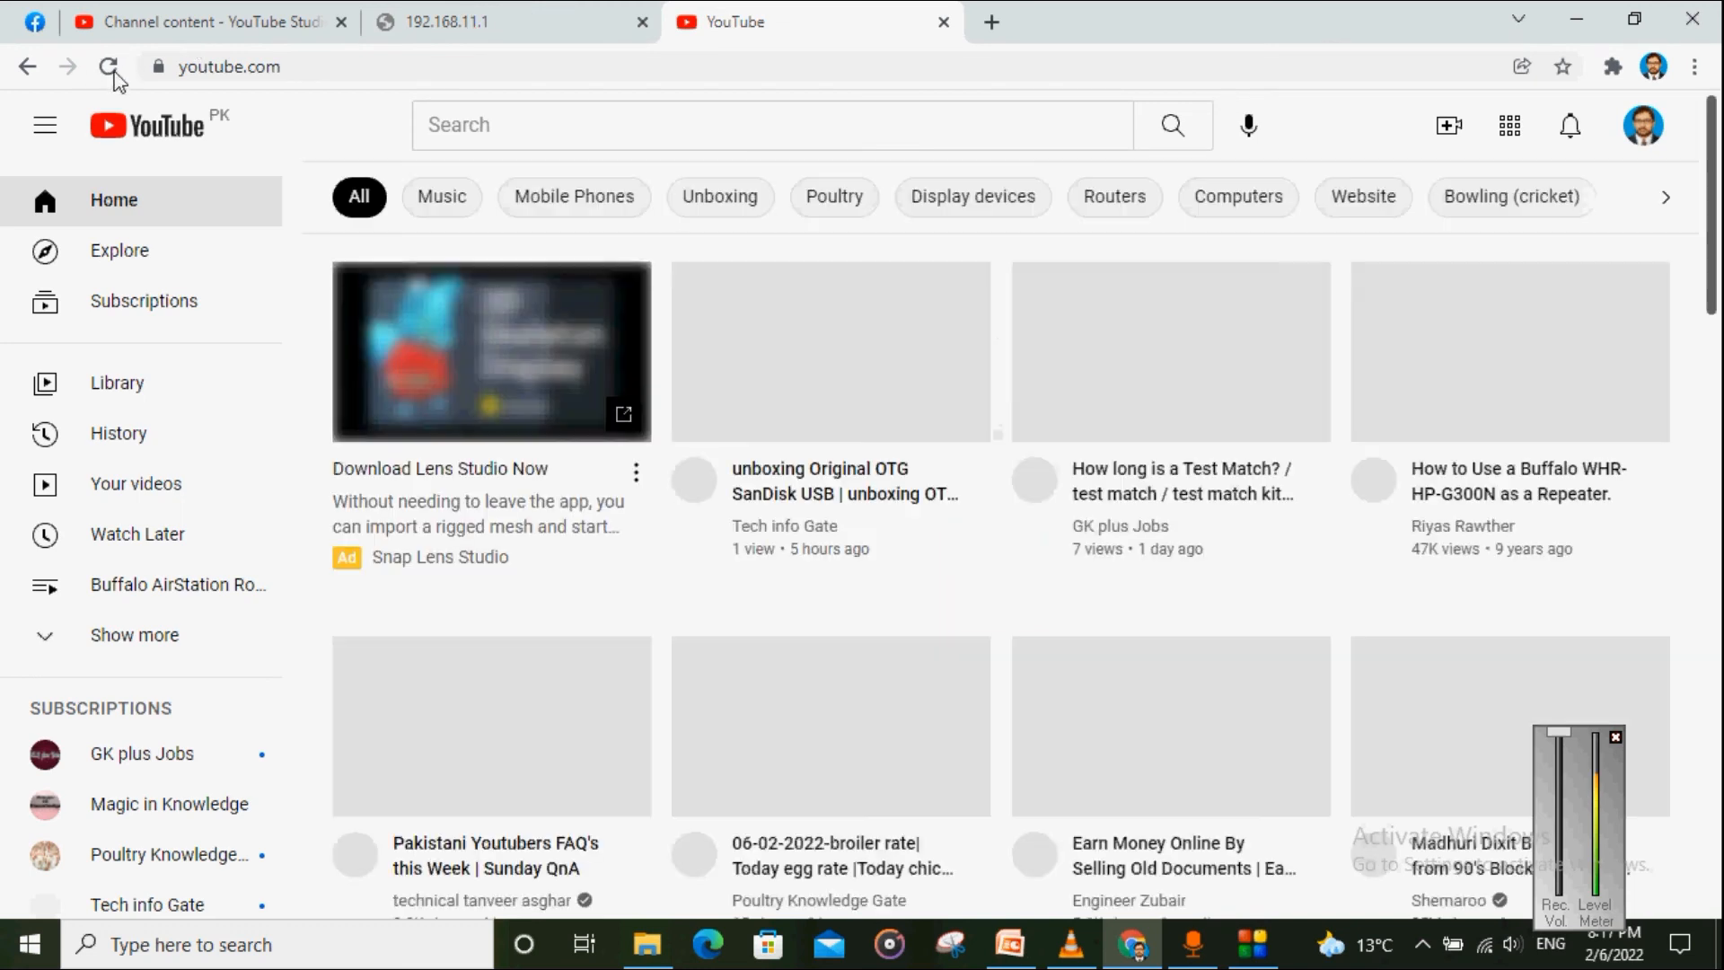
click(110, 69)
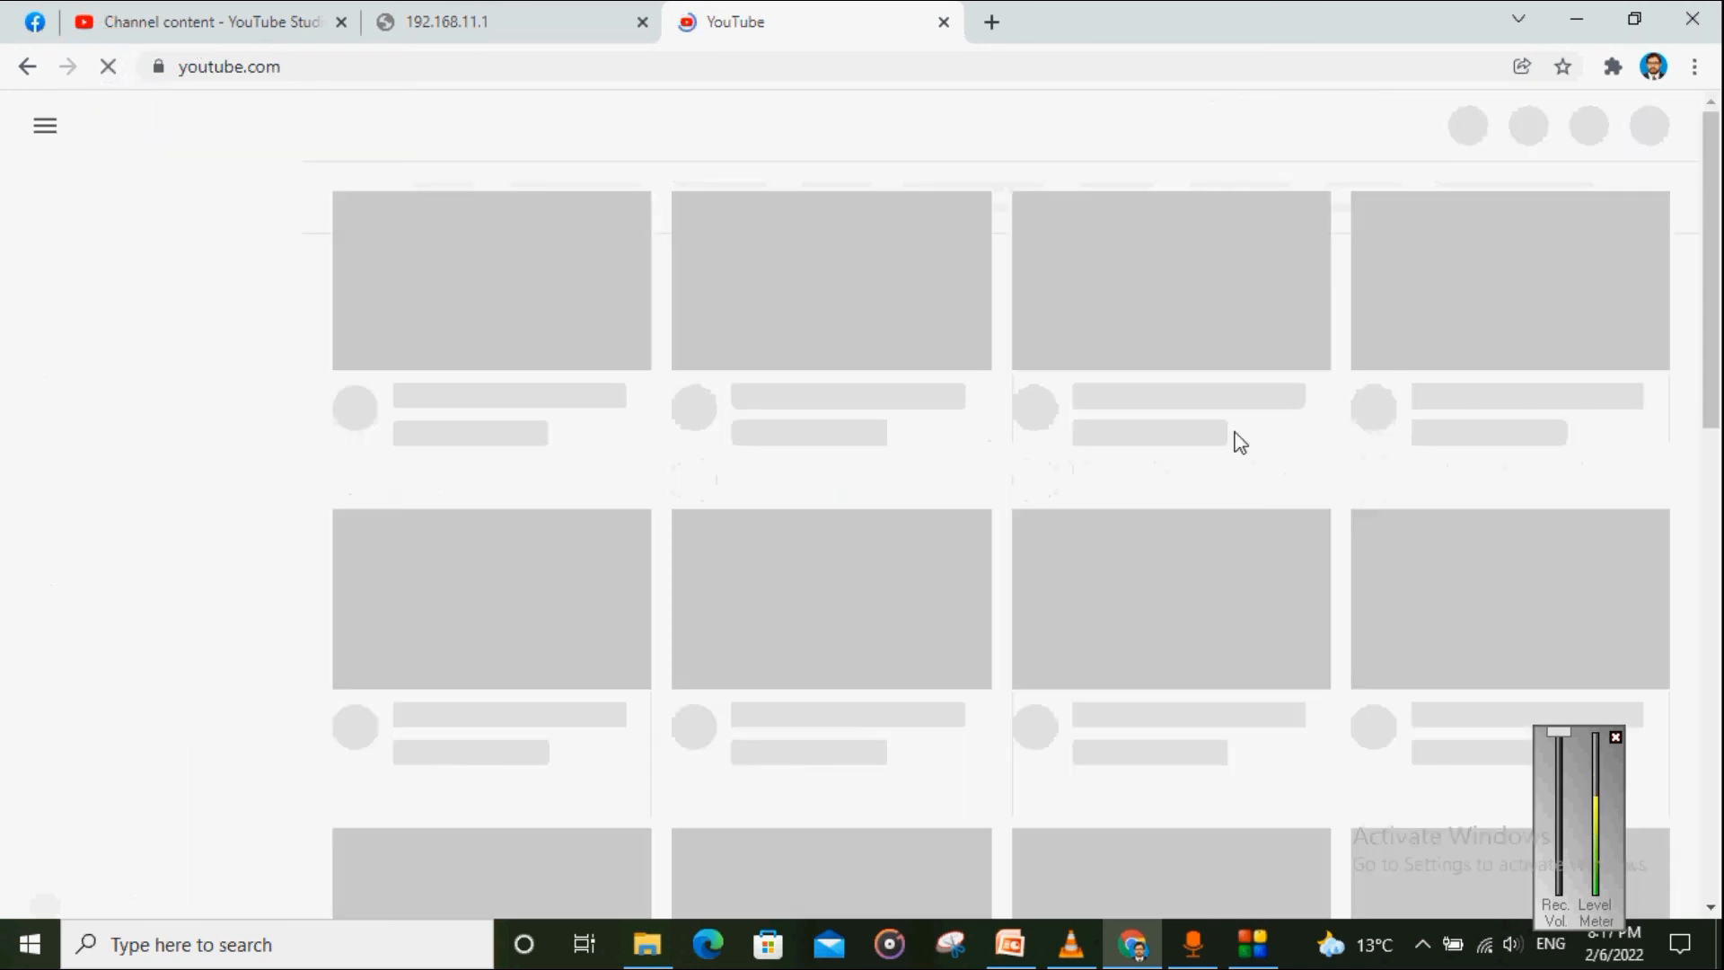
click(1485, 945)
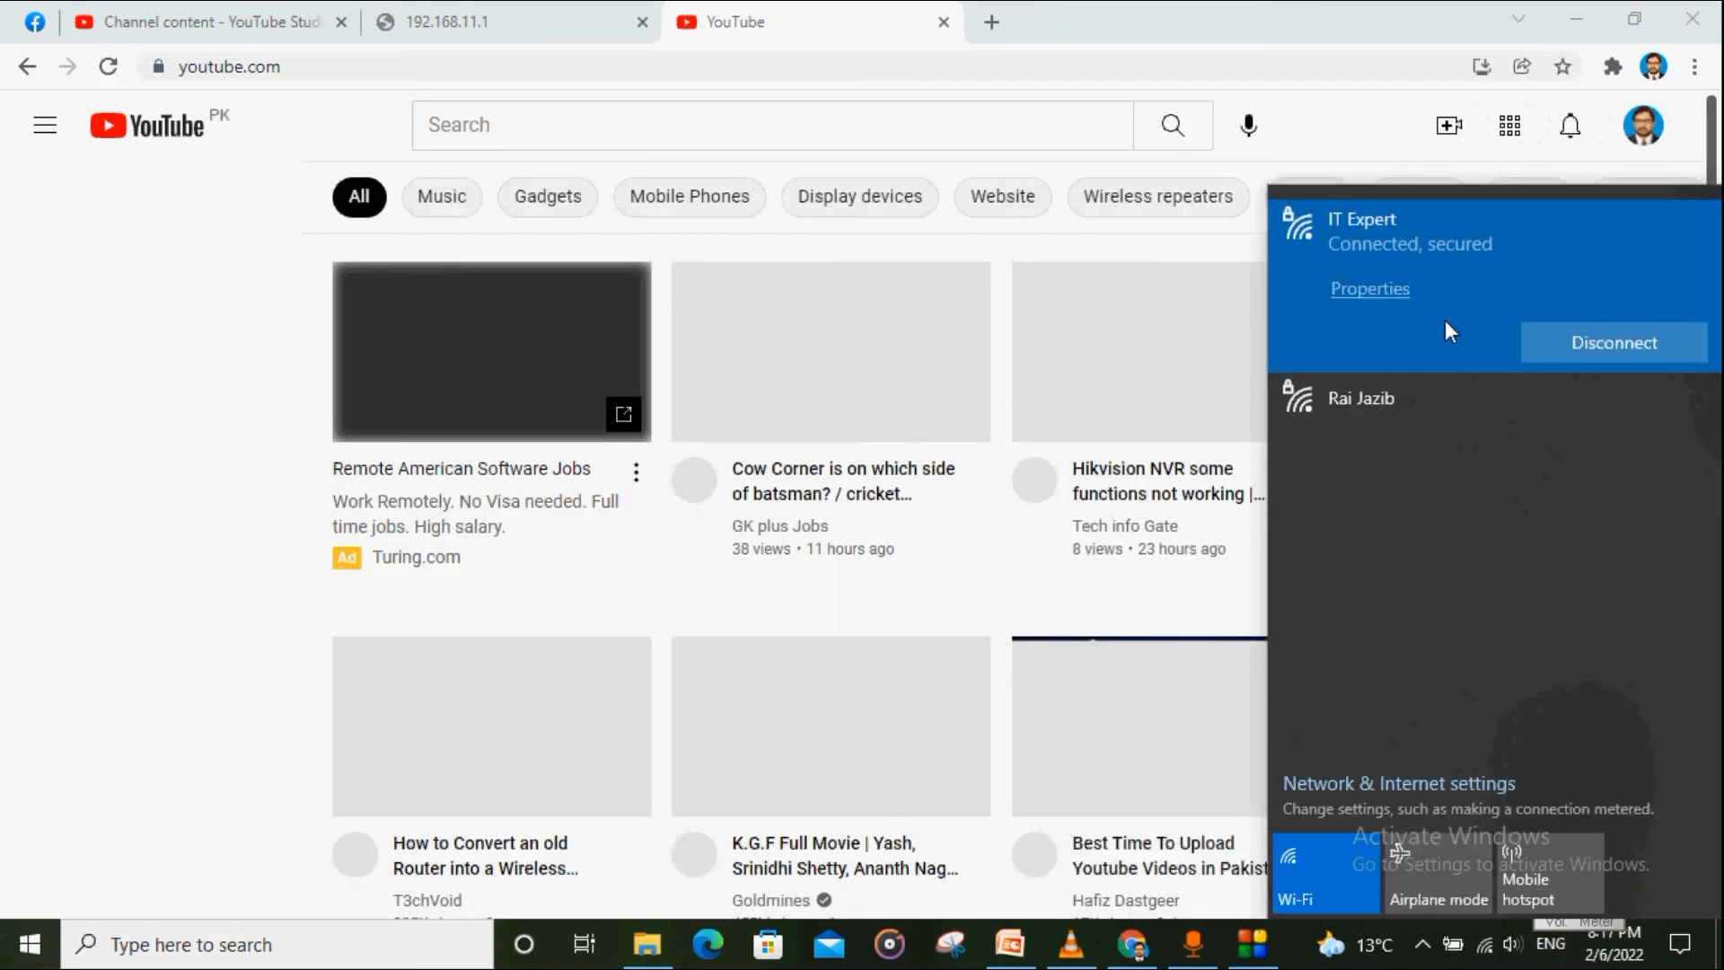
Step: Return to the 192.168.11.1 router tab and select its address
click(575, 13)
click(504, 65)
double_click(503, 70)
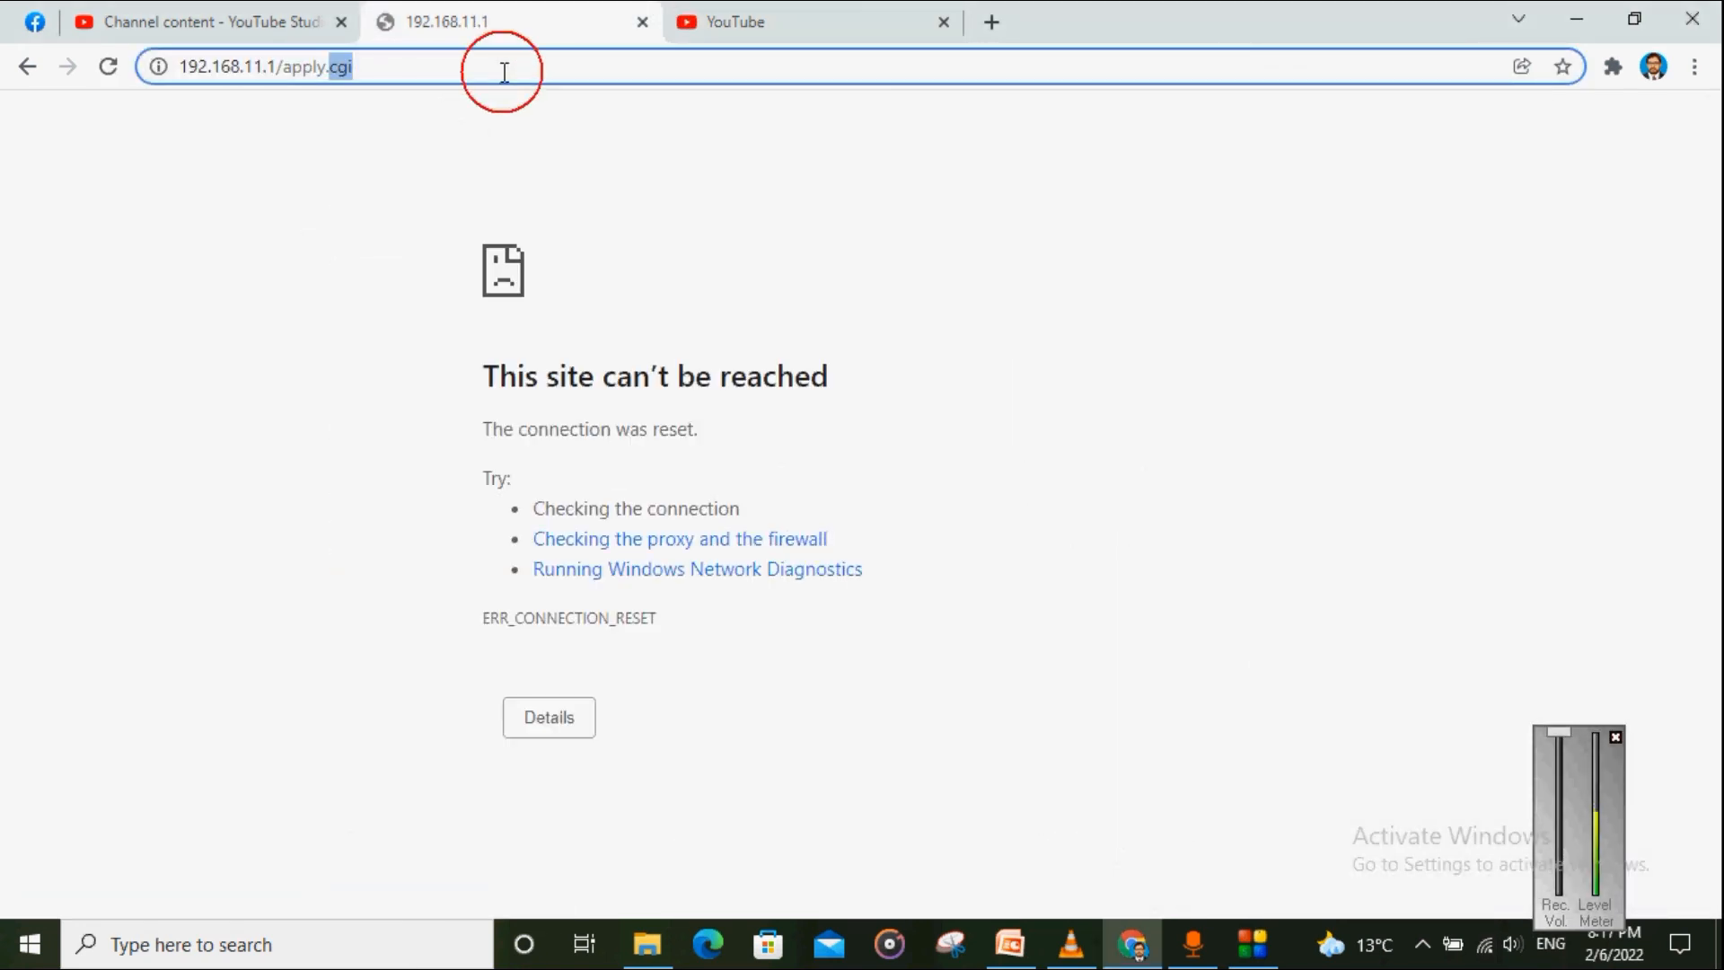
Step: Reload the router's home page at 192.168.11.1
key(End)
key(BackSpace)
key(BackSpace)
key(BackSpace)
key(BackSpace)
key(BackSpace)
key(BackSpace)
key(BackSpace)
key(BackSpace)
key(BackSpace)
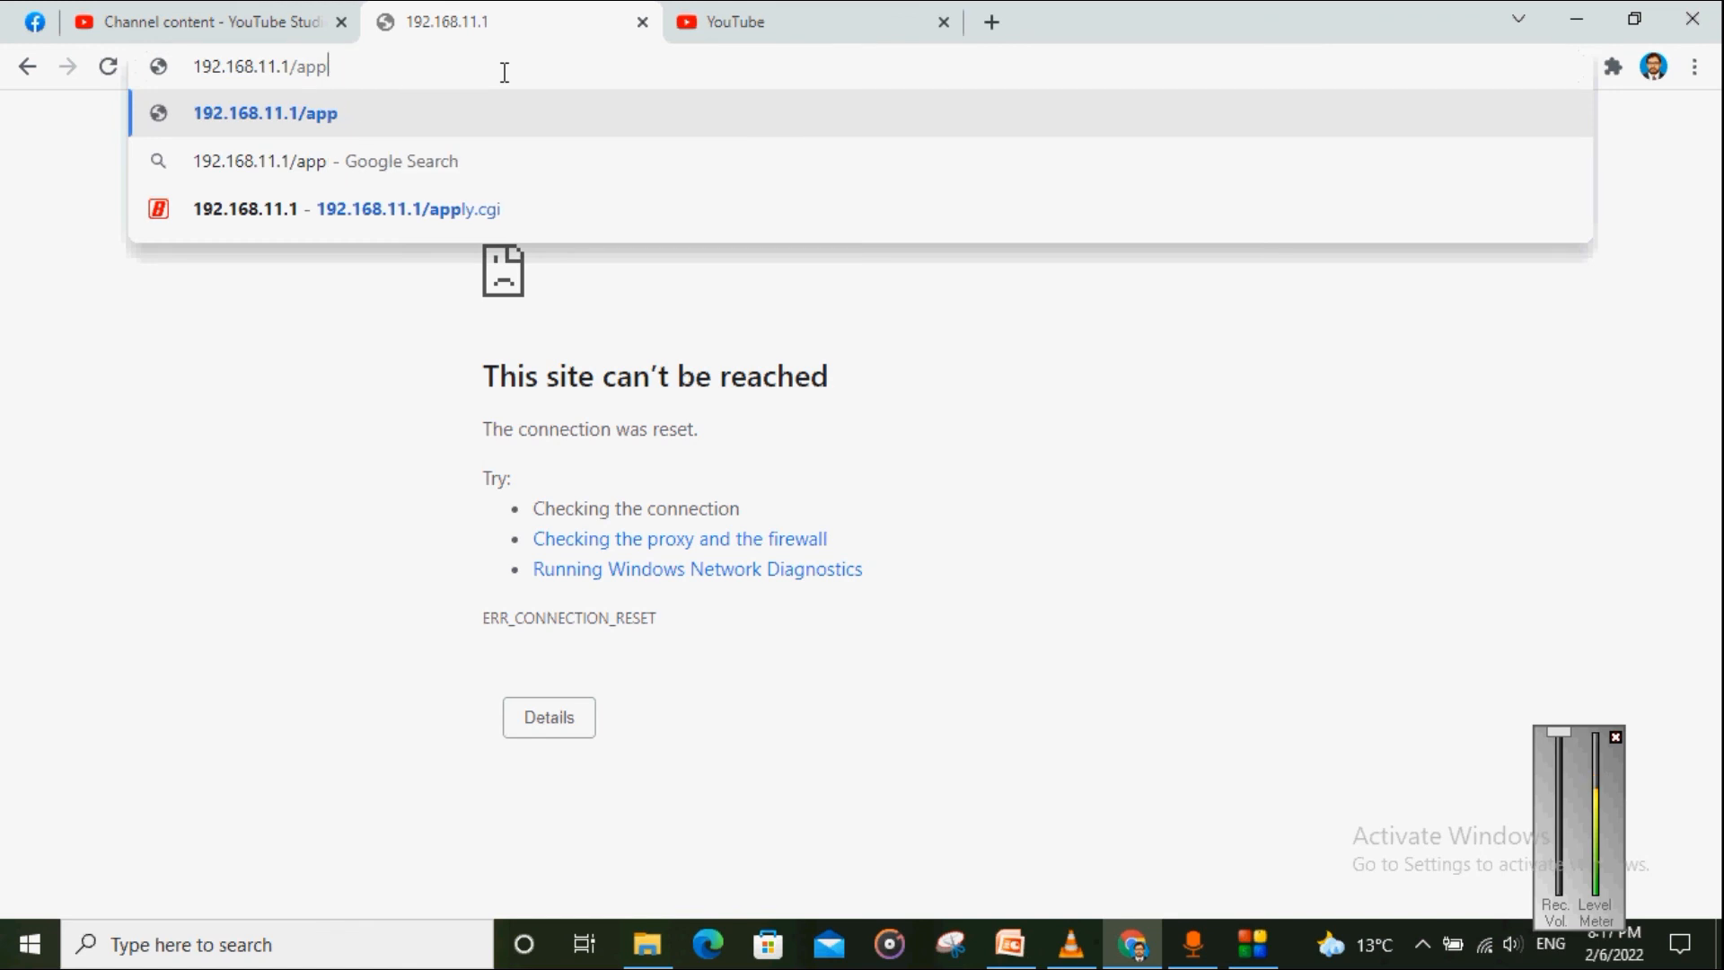
key(BackSpace)
key(BackSpace)
key(BackSpace)
key(BackSpace)
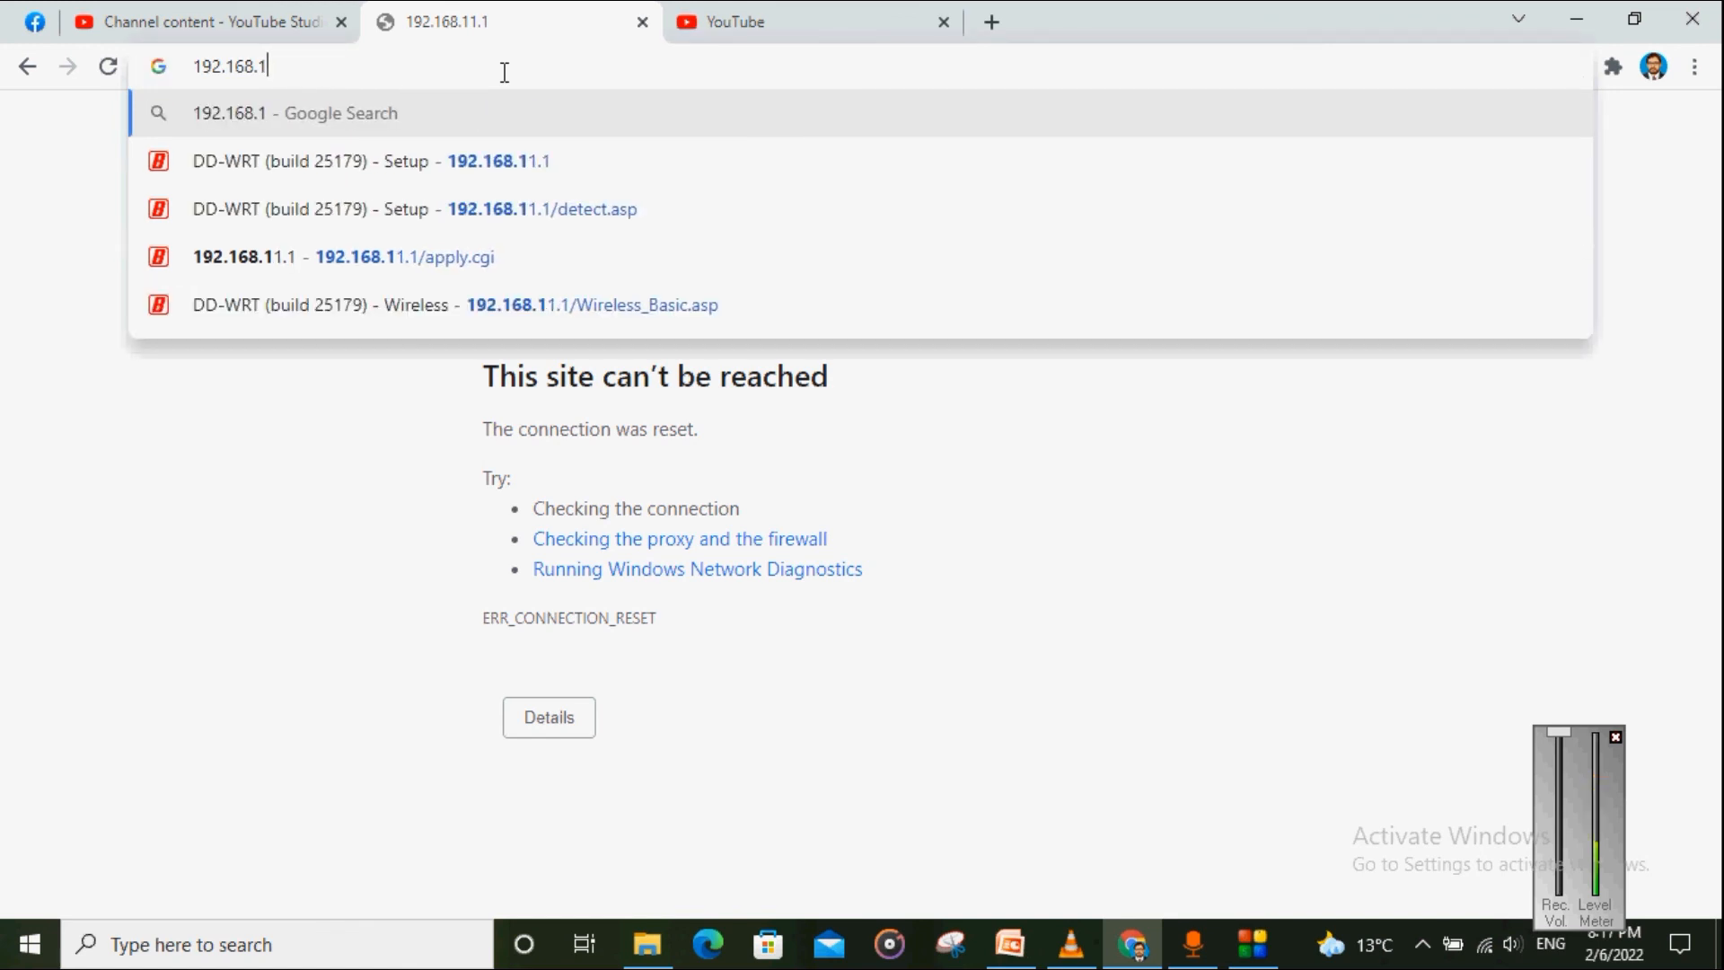
text(1.1)
key(Return)
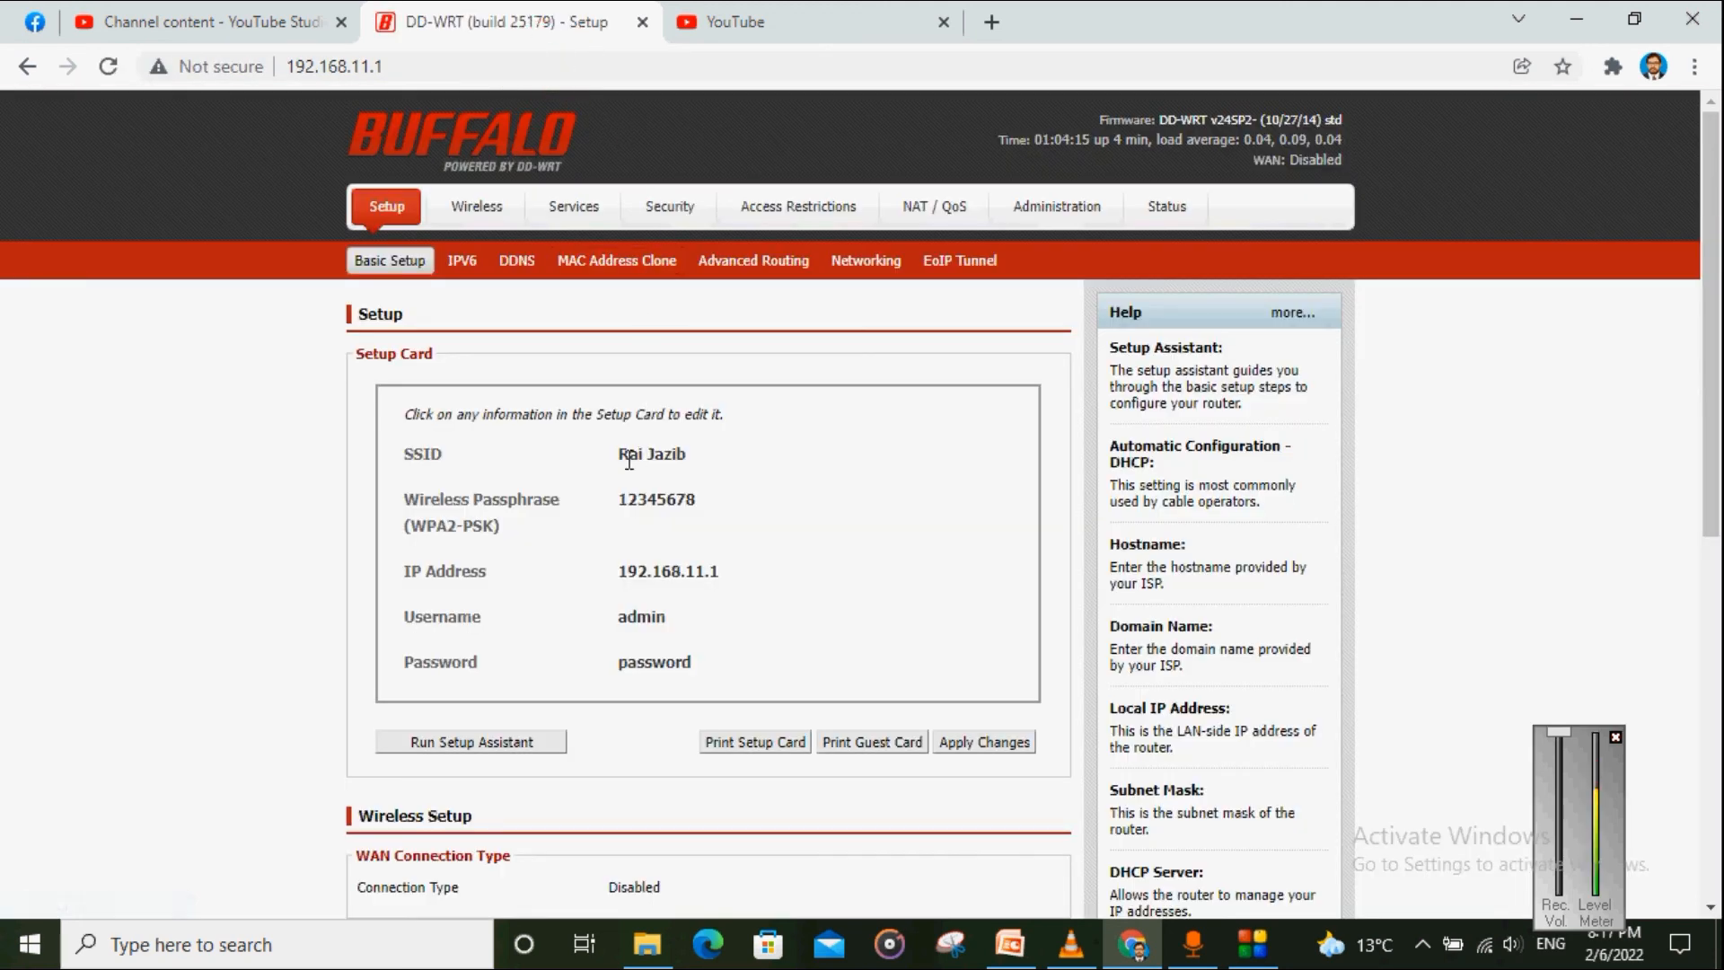
click(690, 459)
drag(620, 571, 698, 678)
click(697, 610)
Step: In Wireless Basic Settings, leave Default GW Mode on Auto (DHCP)
click(456, 208)
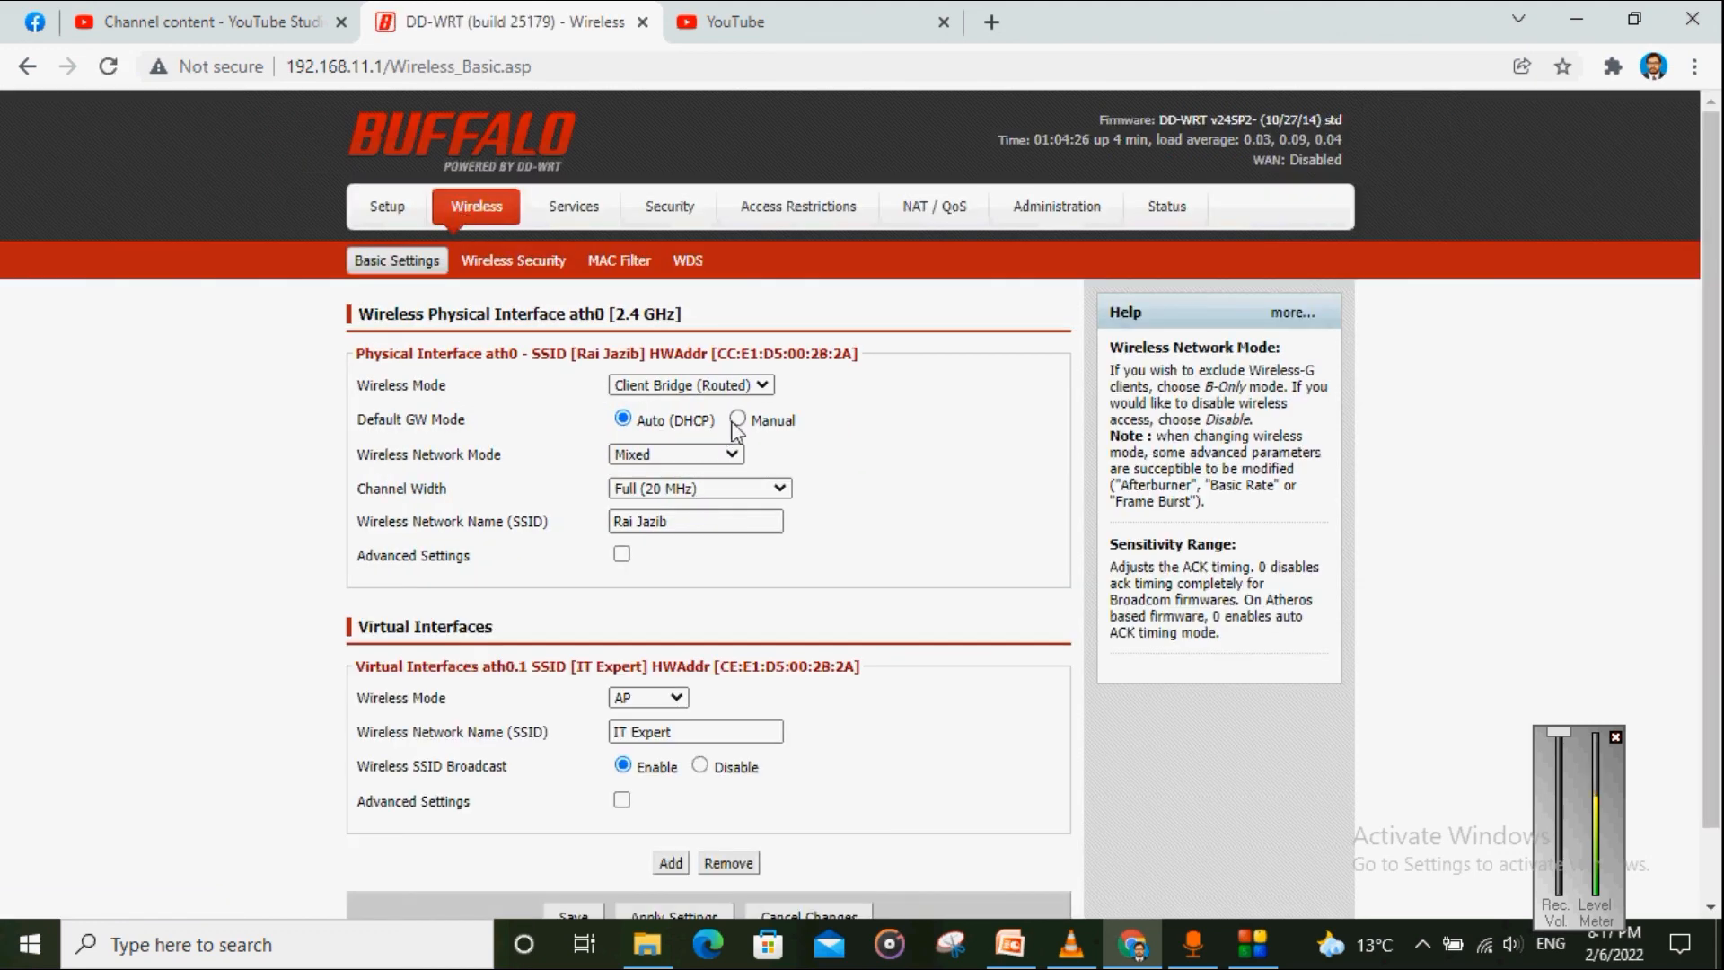
click(738, 421)
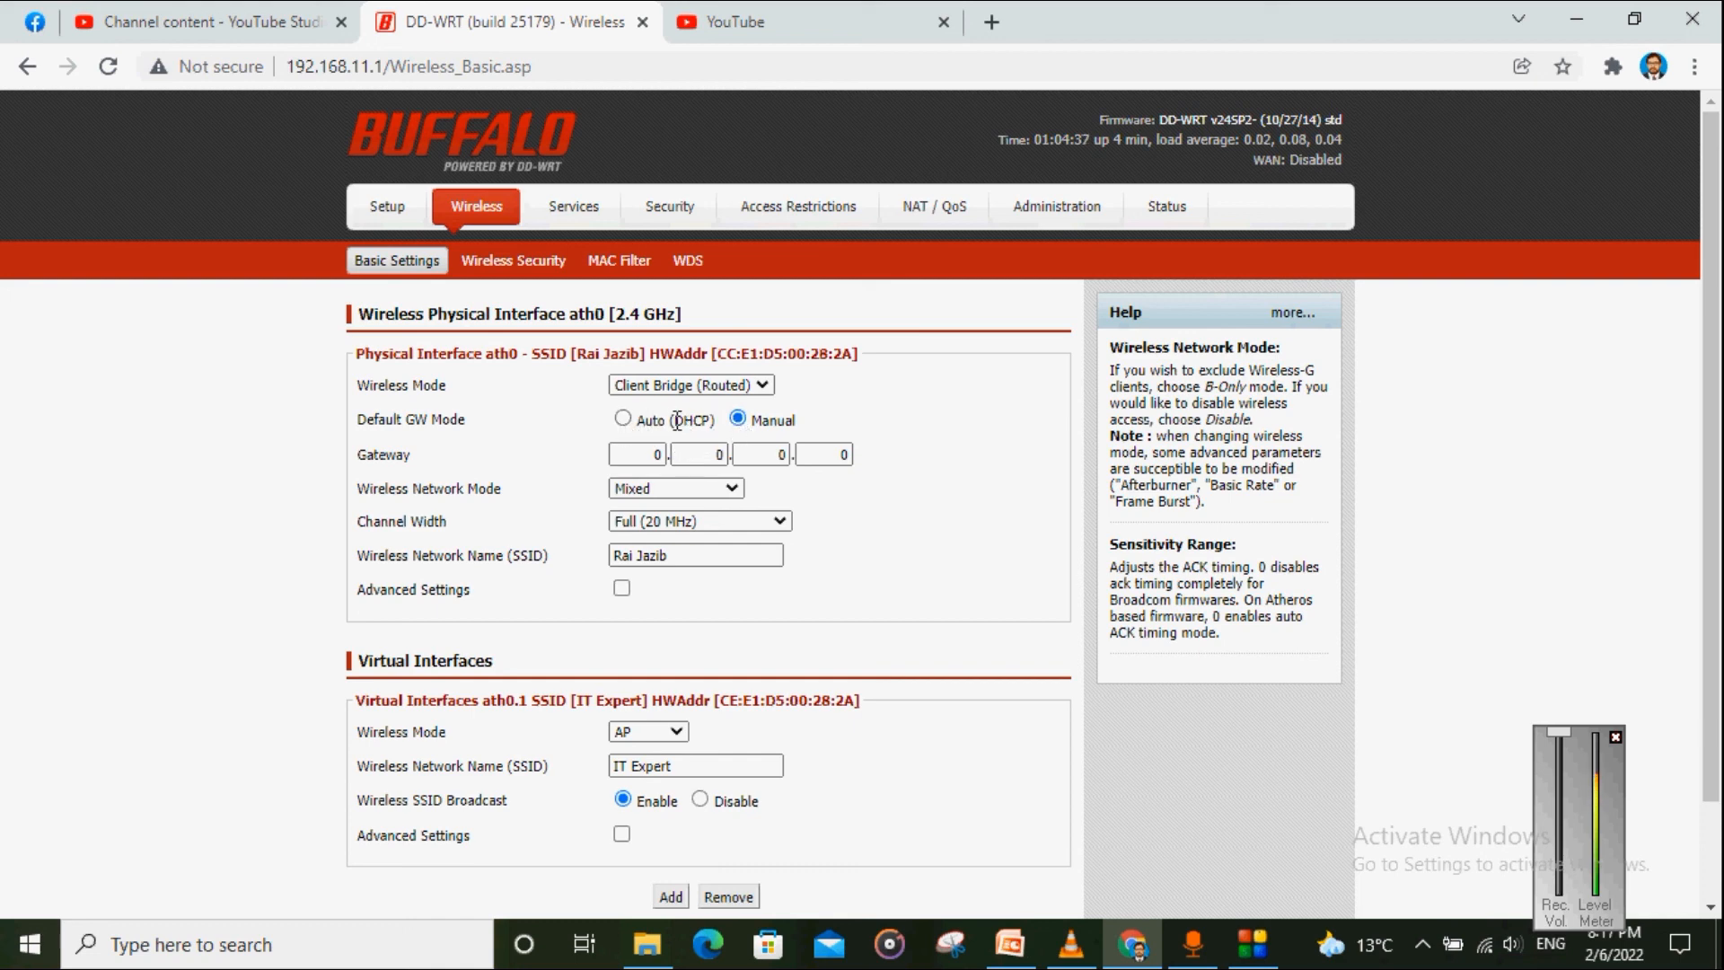
mouse_move(637, 420)
mouse_down()
mouse_move(706, 420)
mouse_move(633, 418)
mouse_up()
click(623, 419)
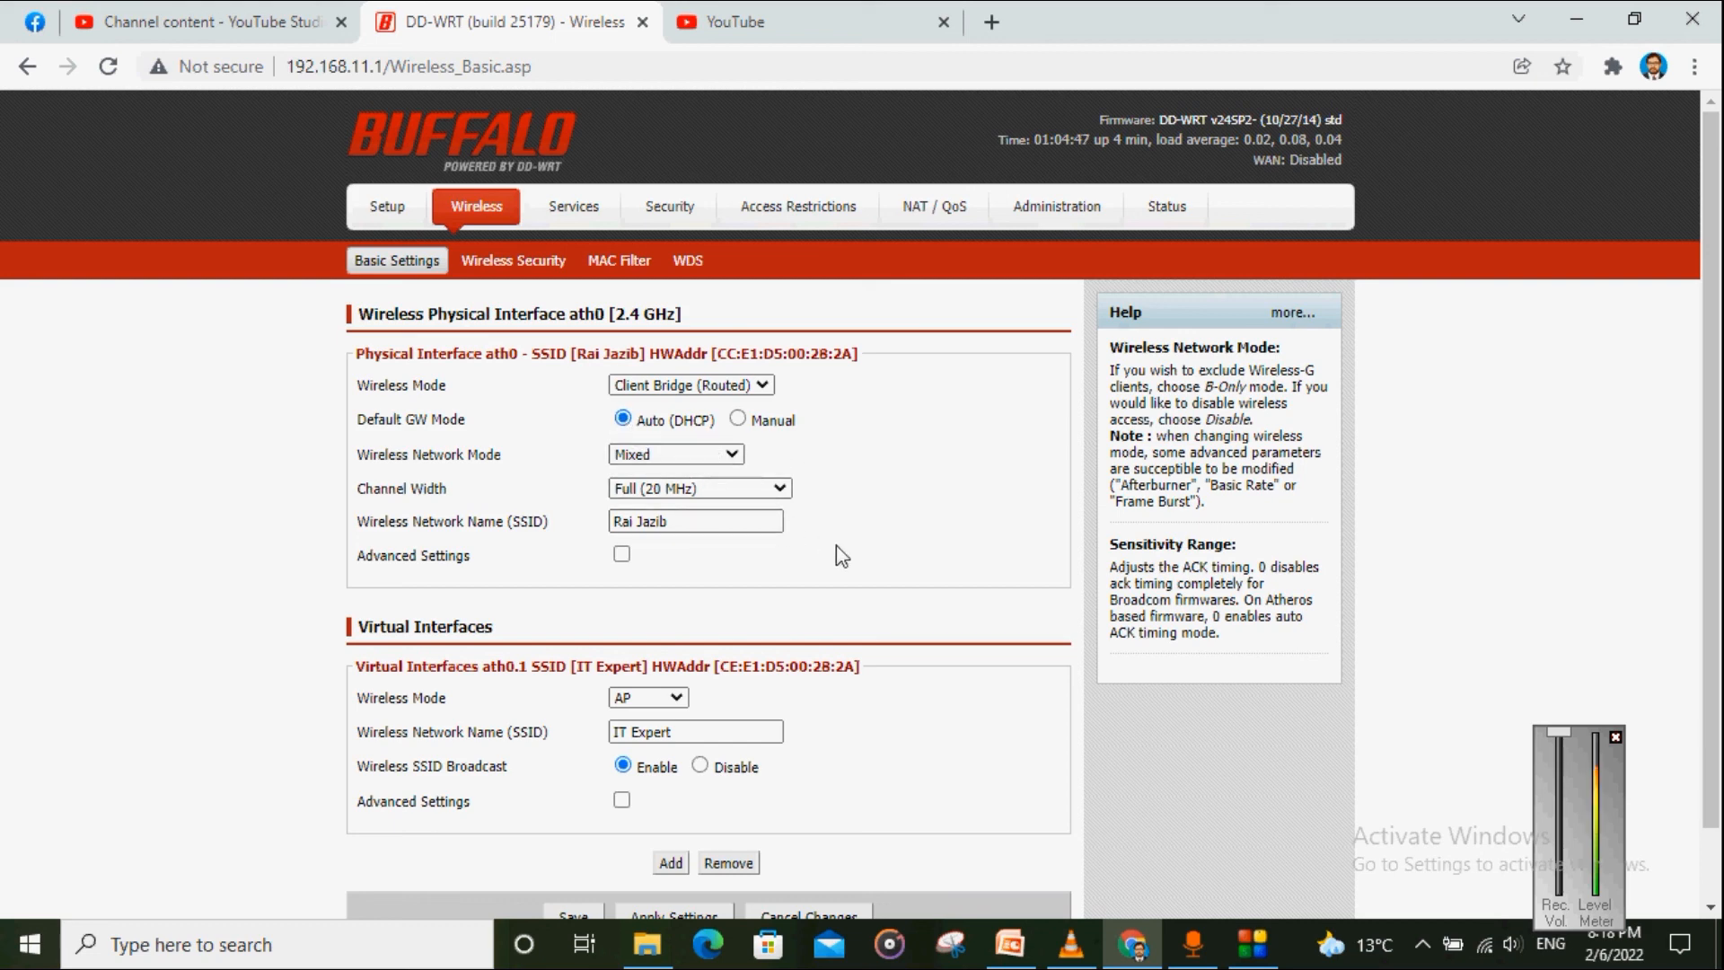
click(738, 420)
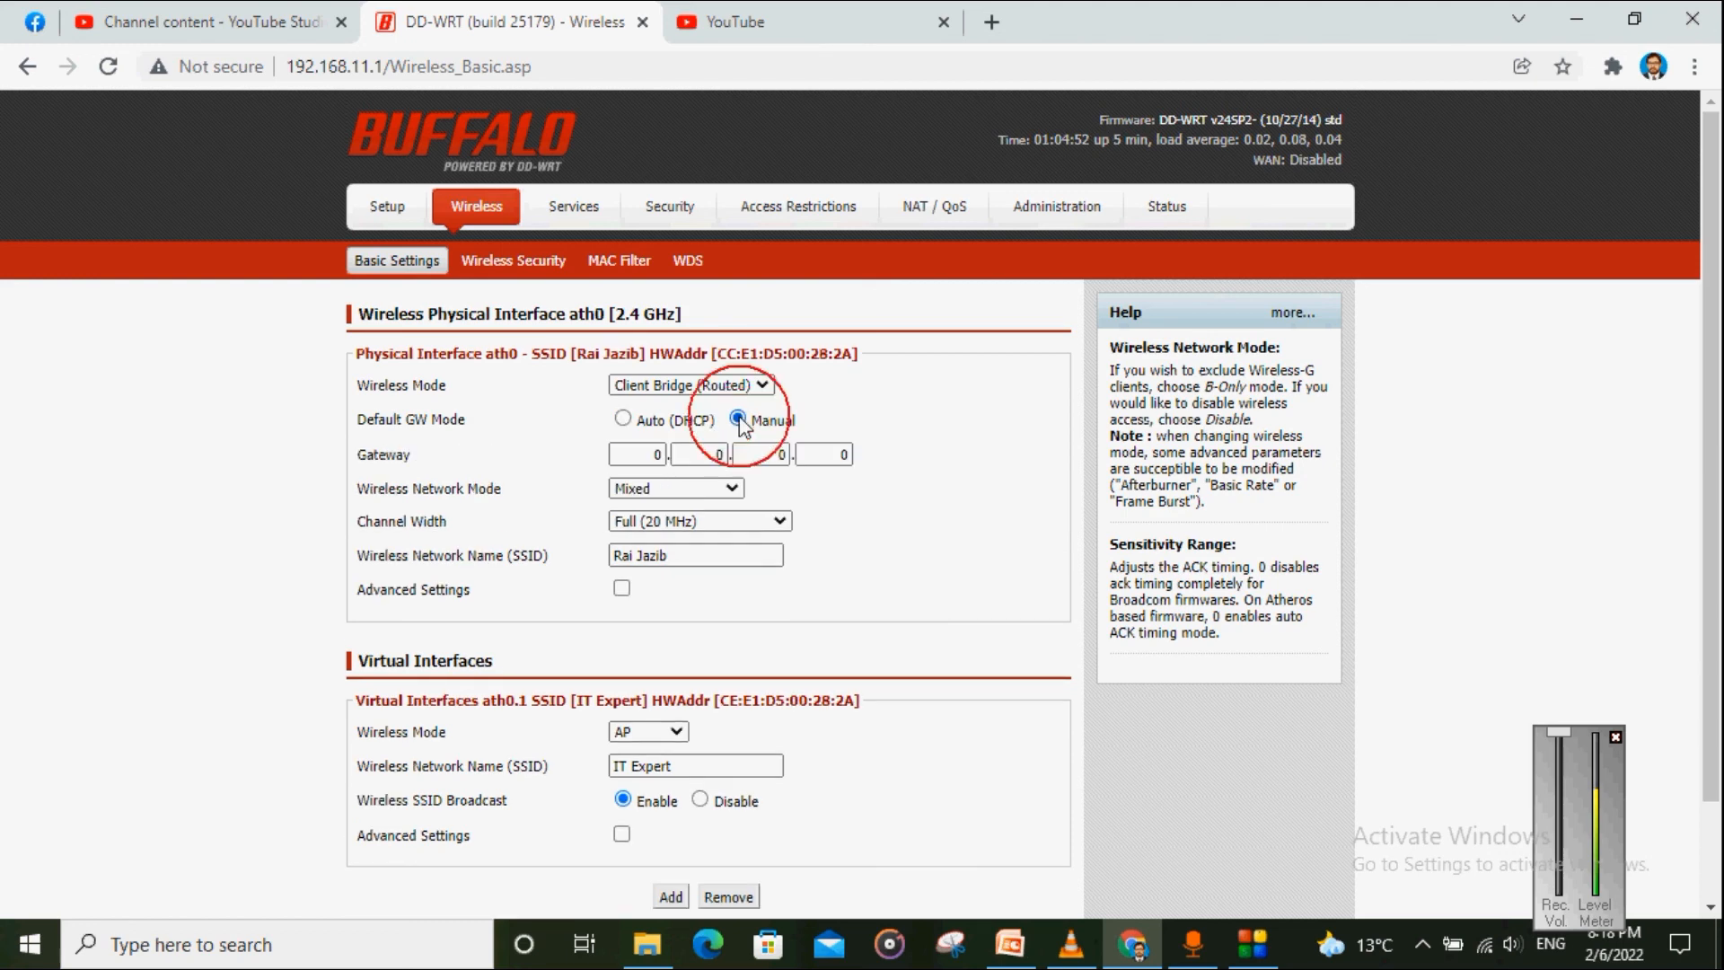
click(623, 420)
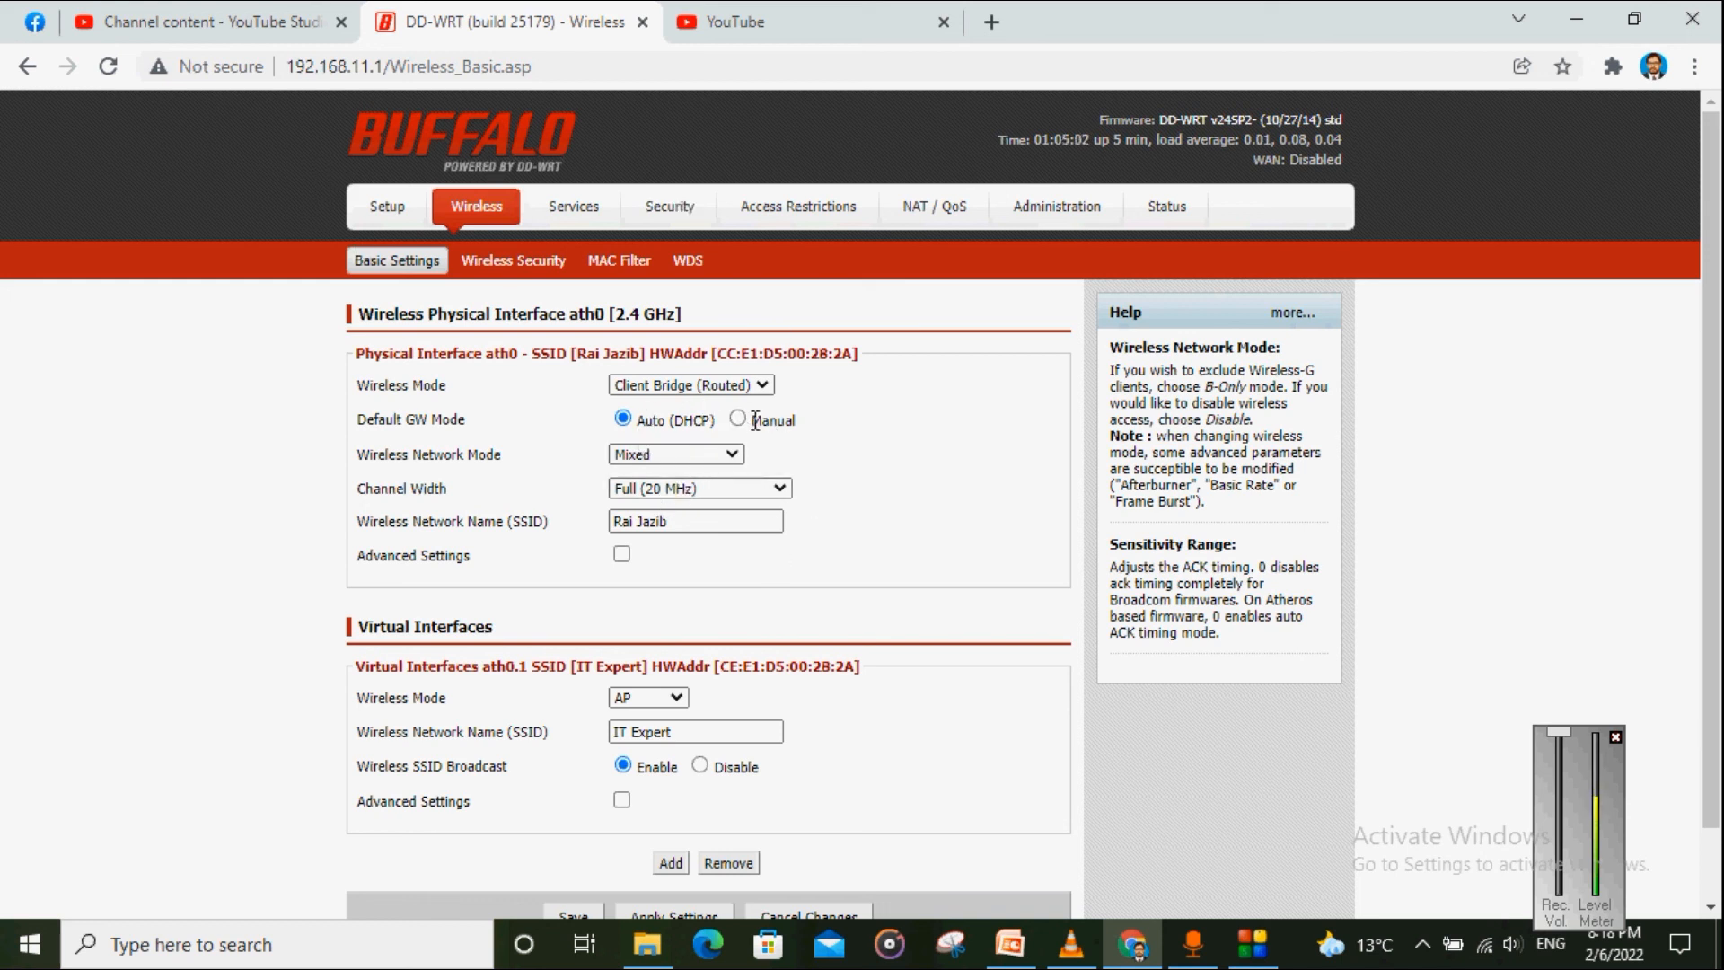
click(738, 420)
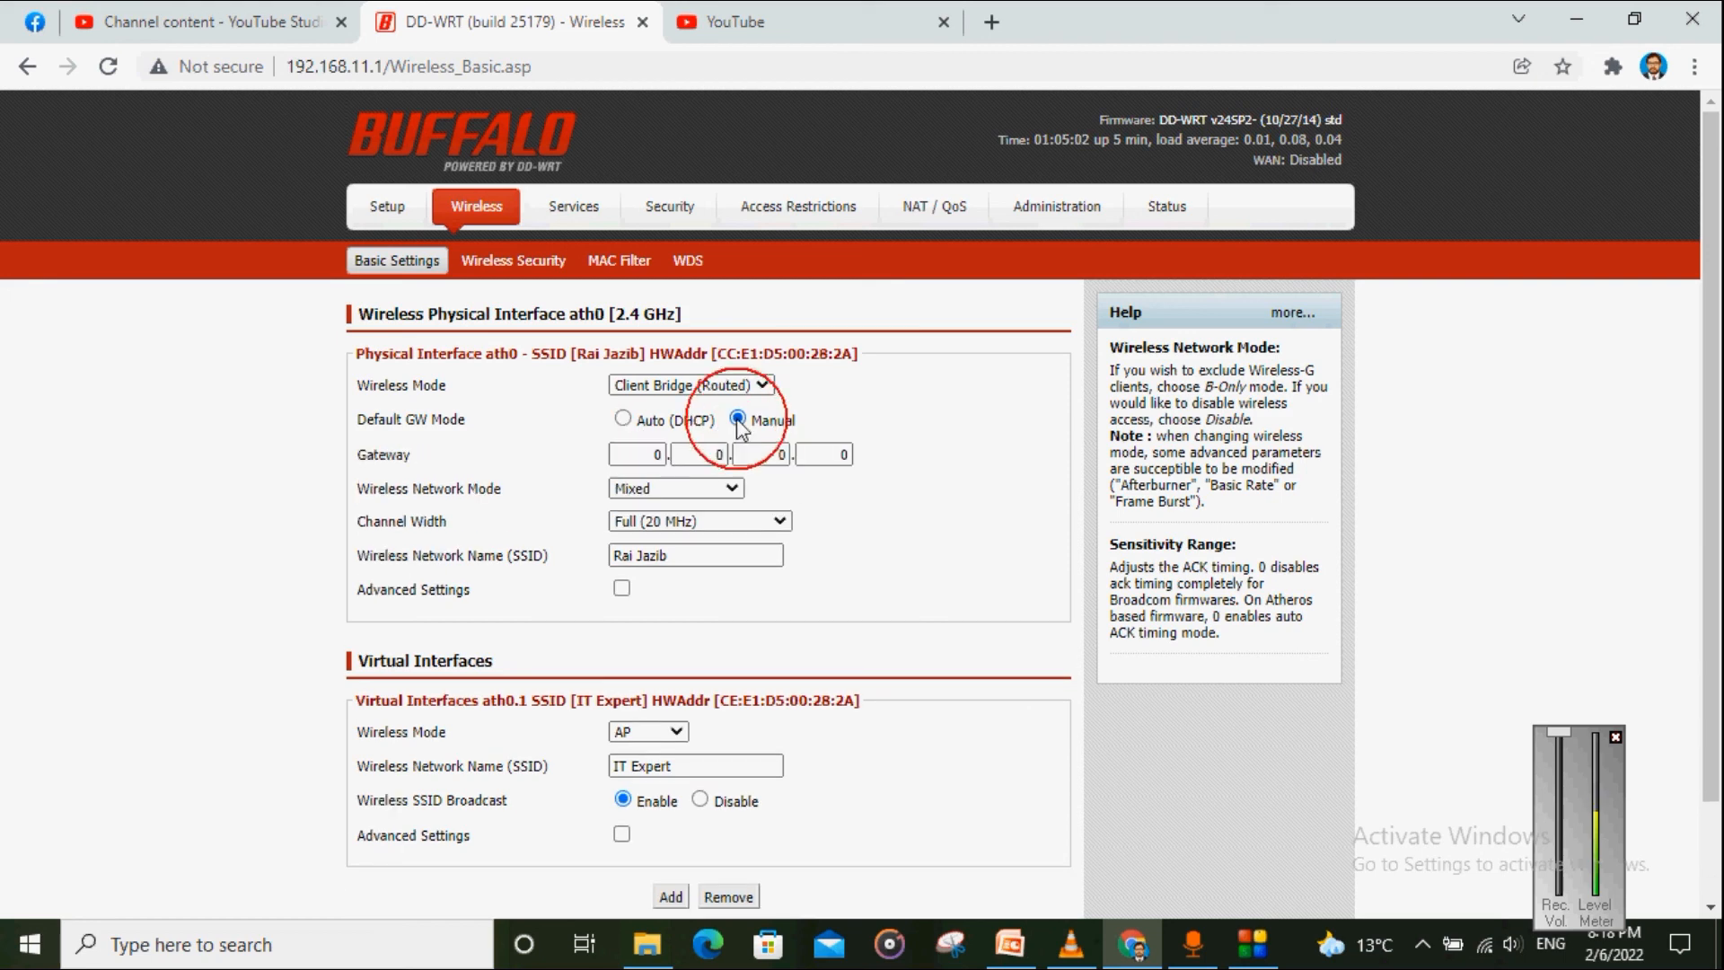
click(623, 419)
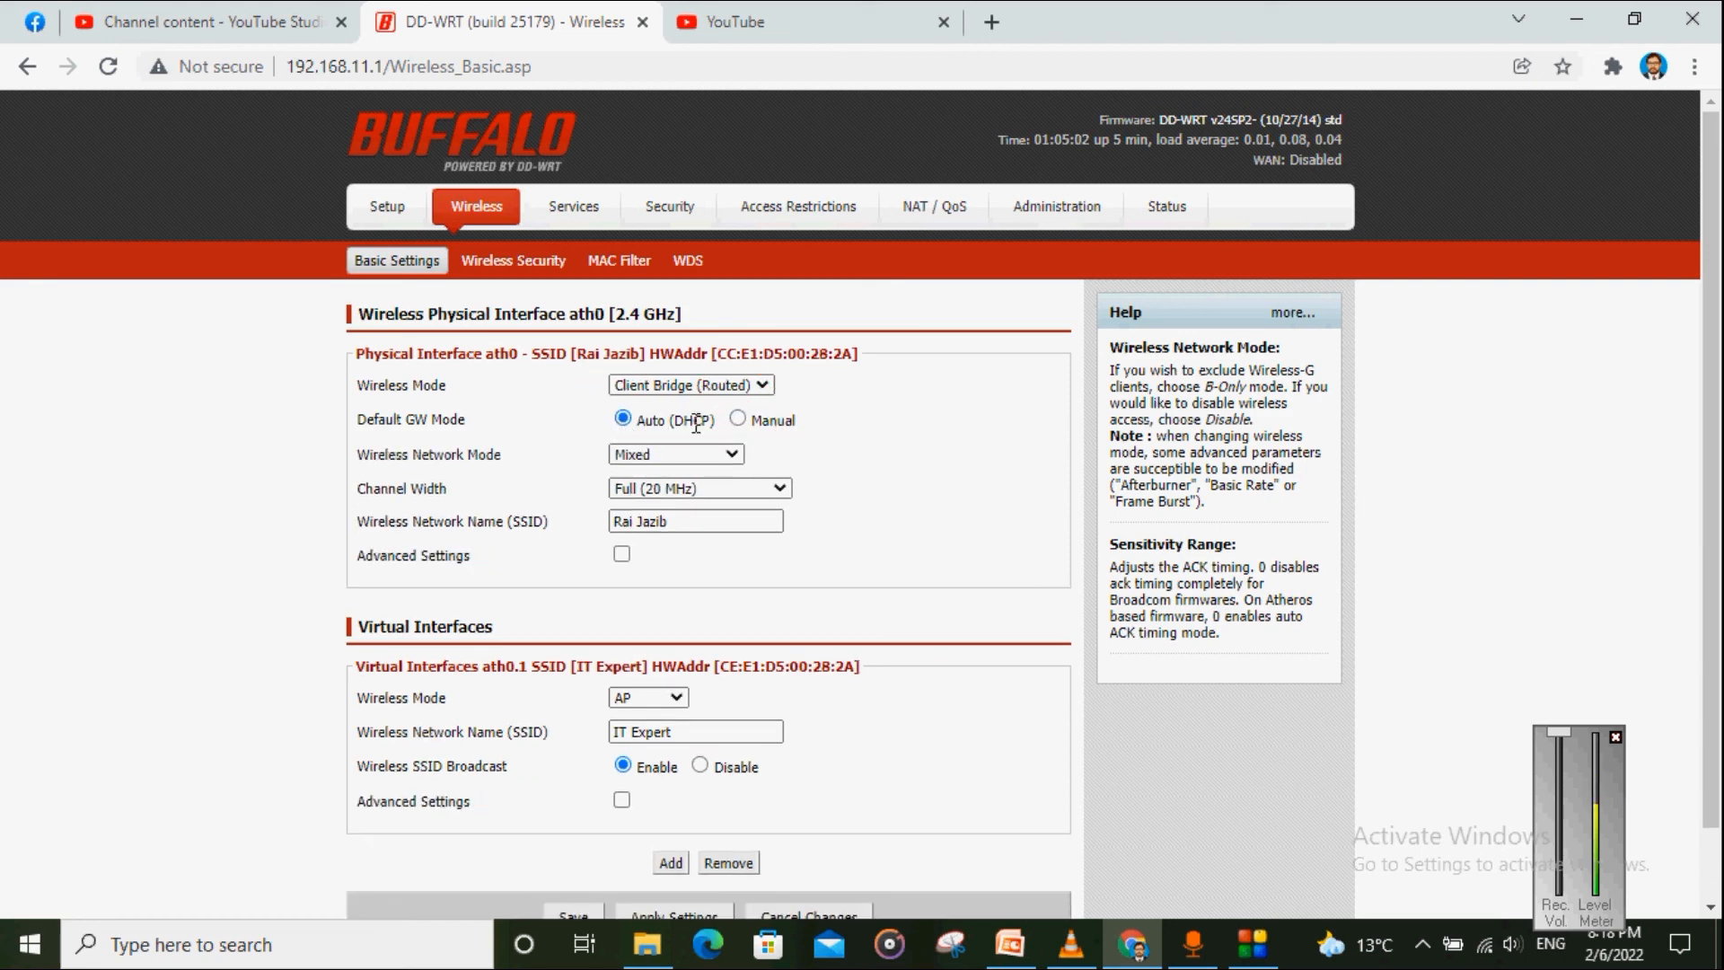
Step: Save and apply the wireless basic settings
scroll(688, 459, down, 2)
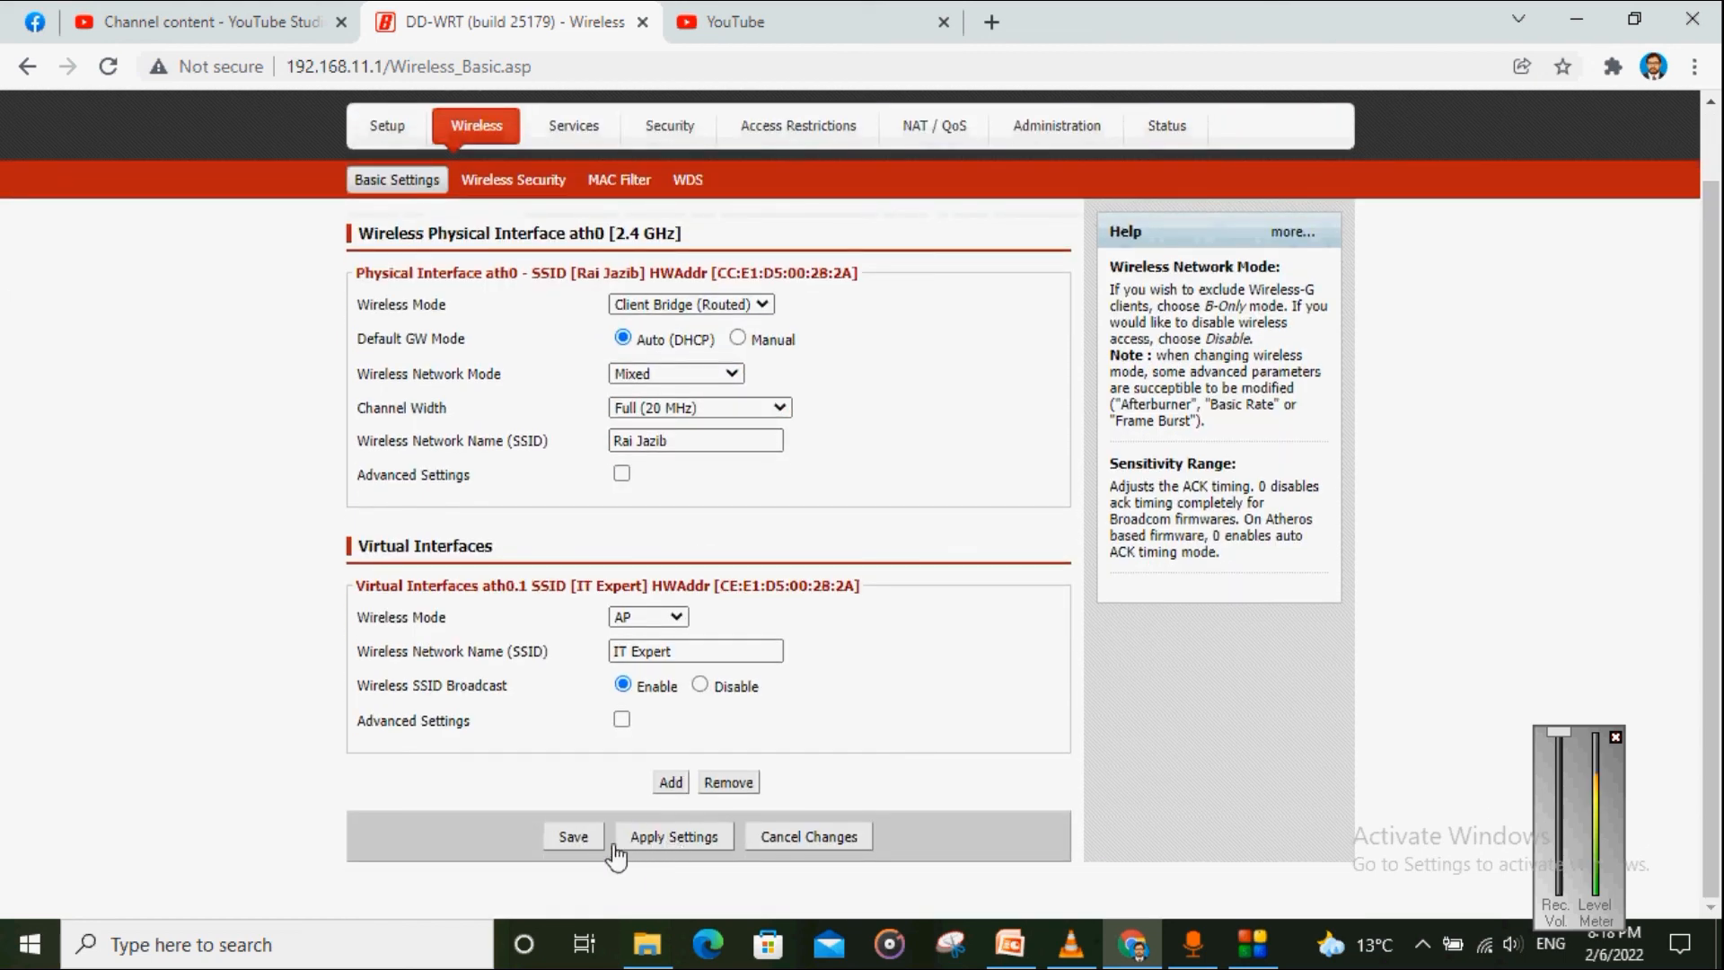
click(571, 837)
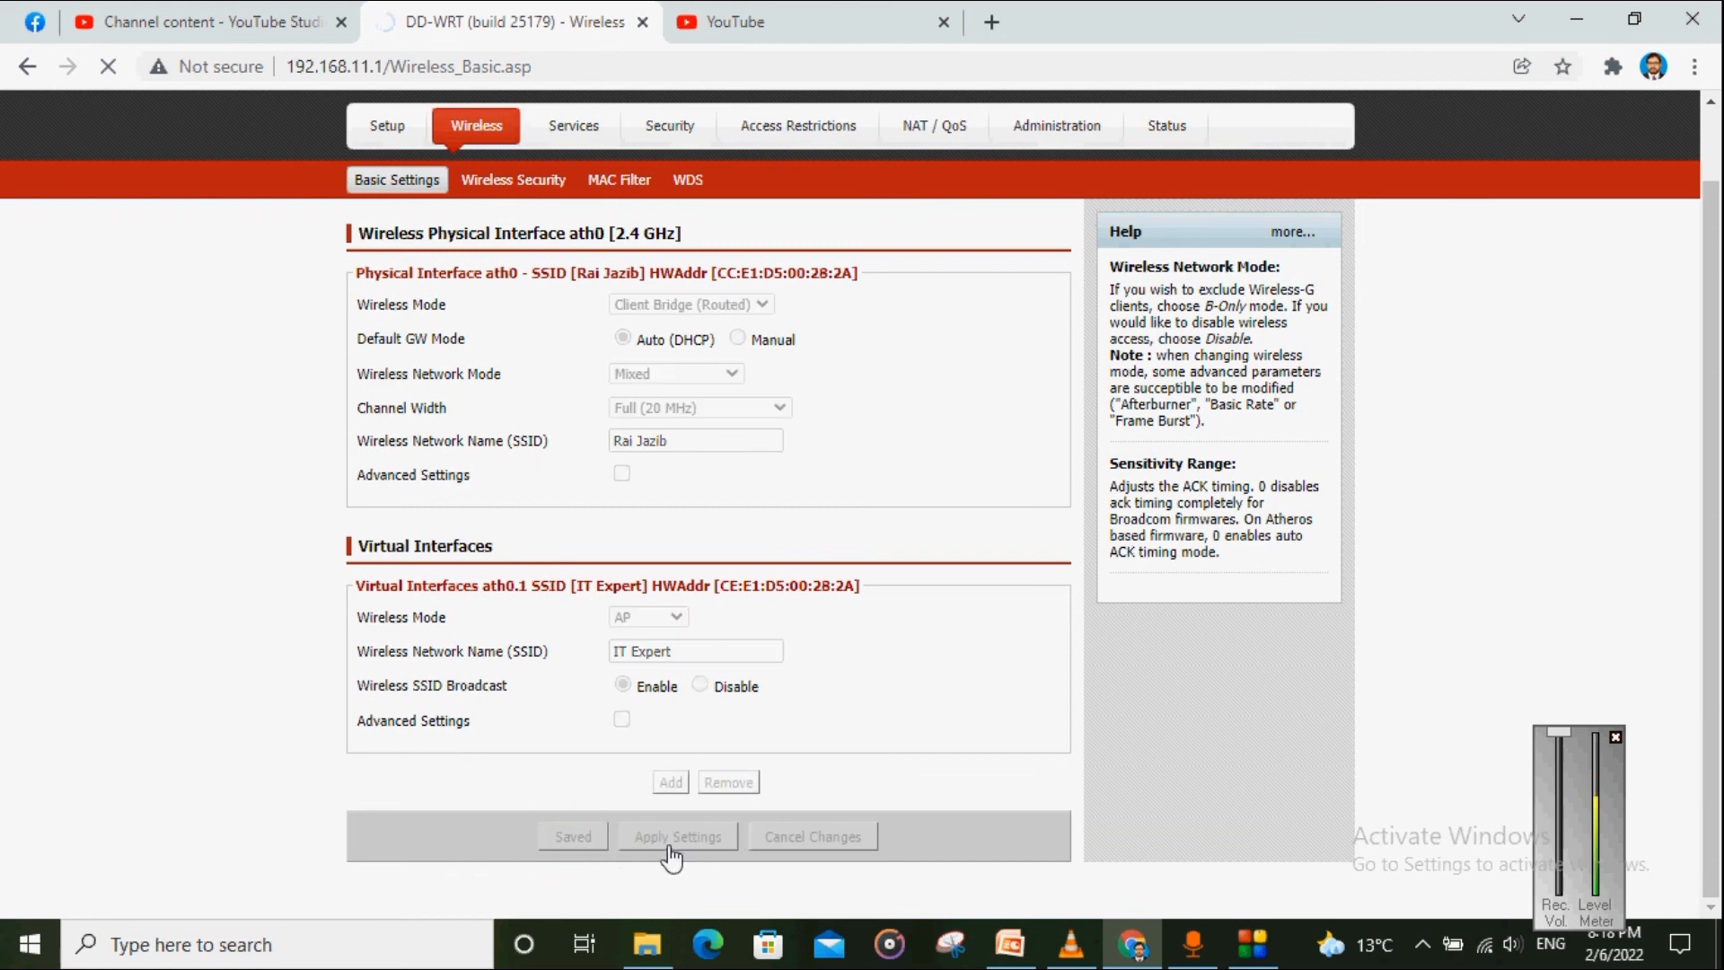
scroll(700, 790, down, 2)
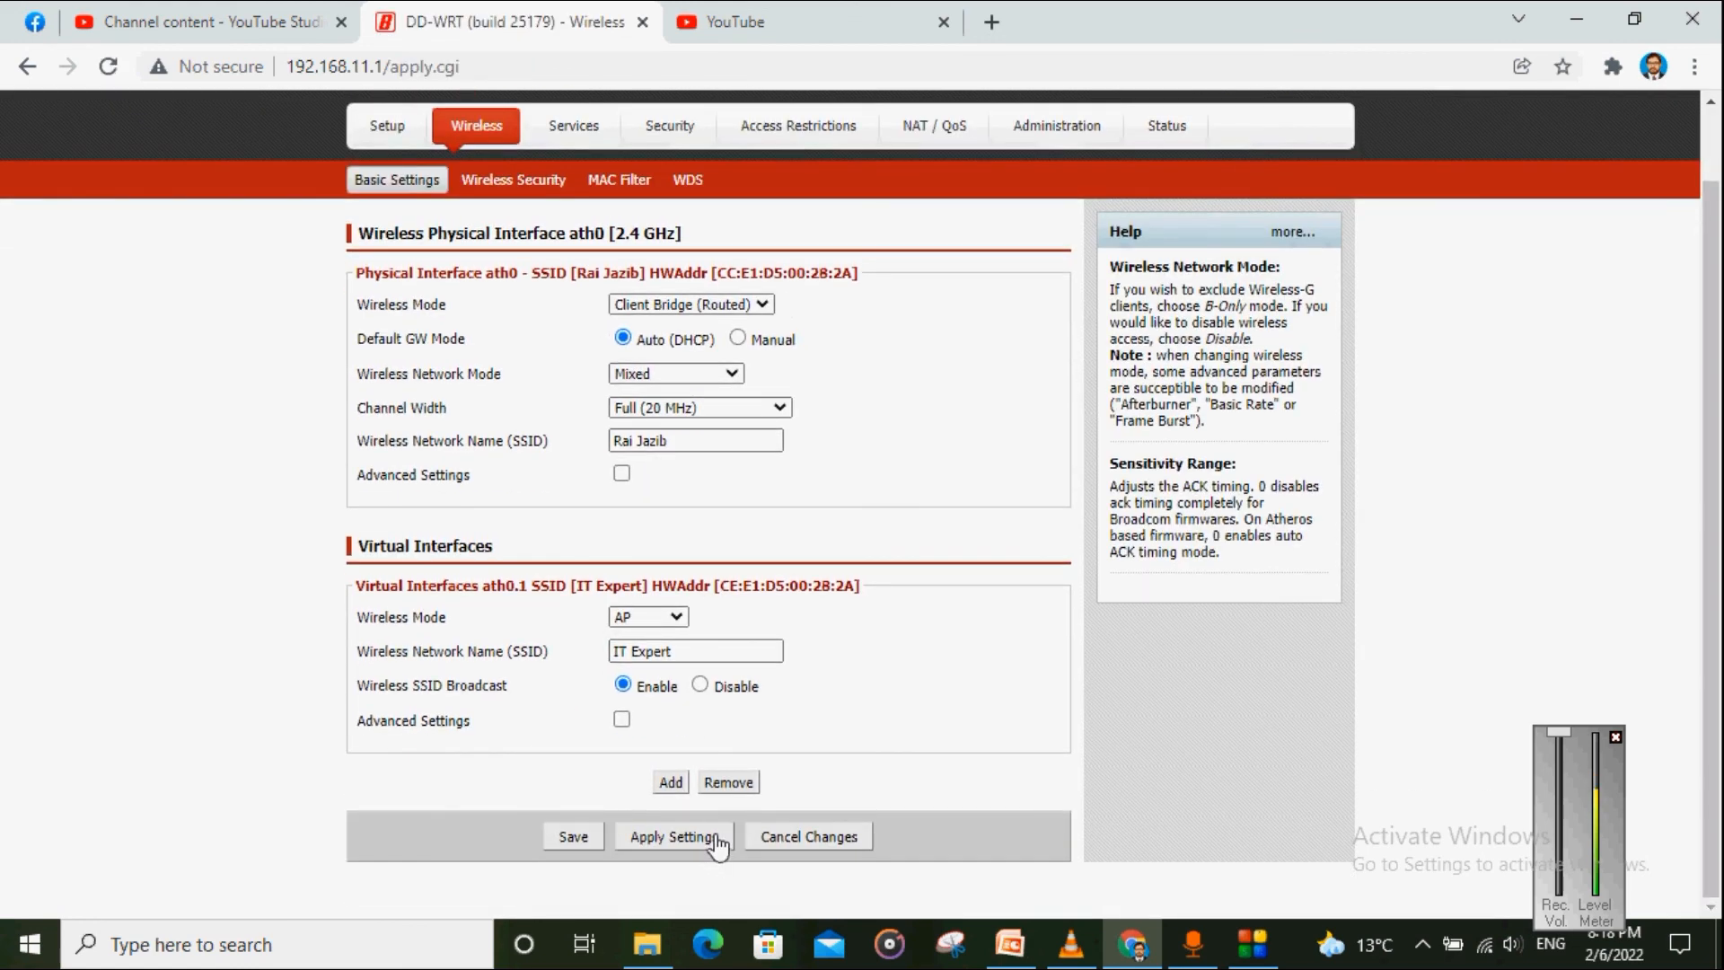
click(675, 831)
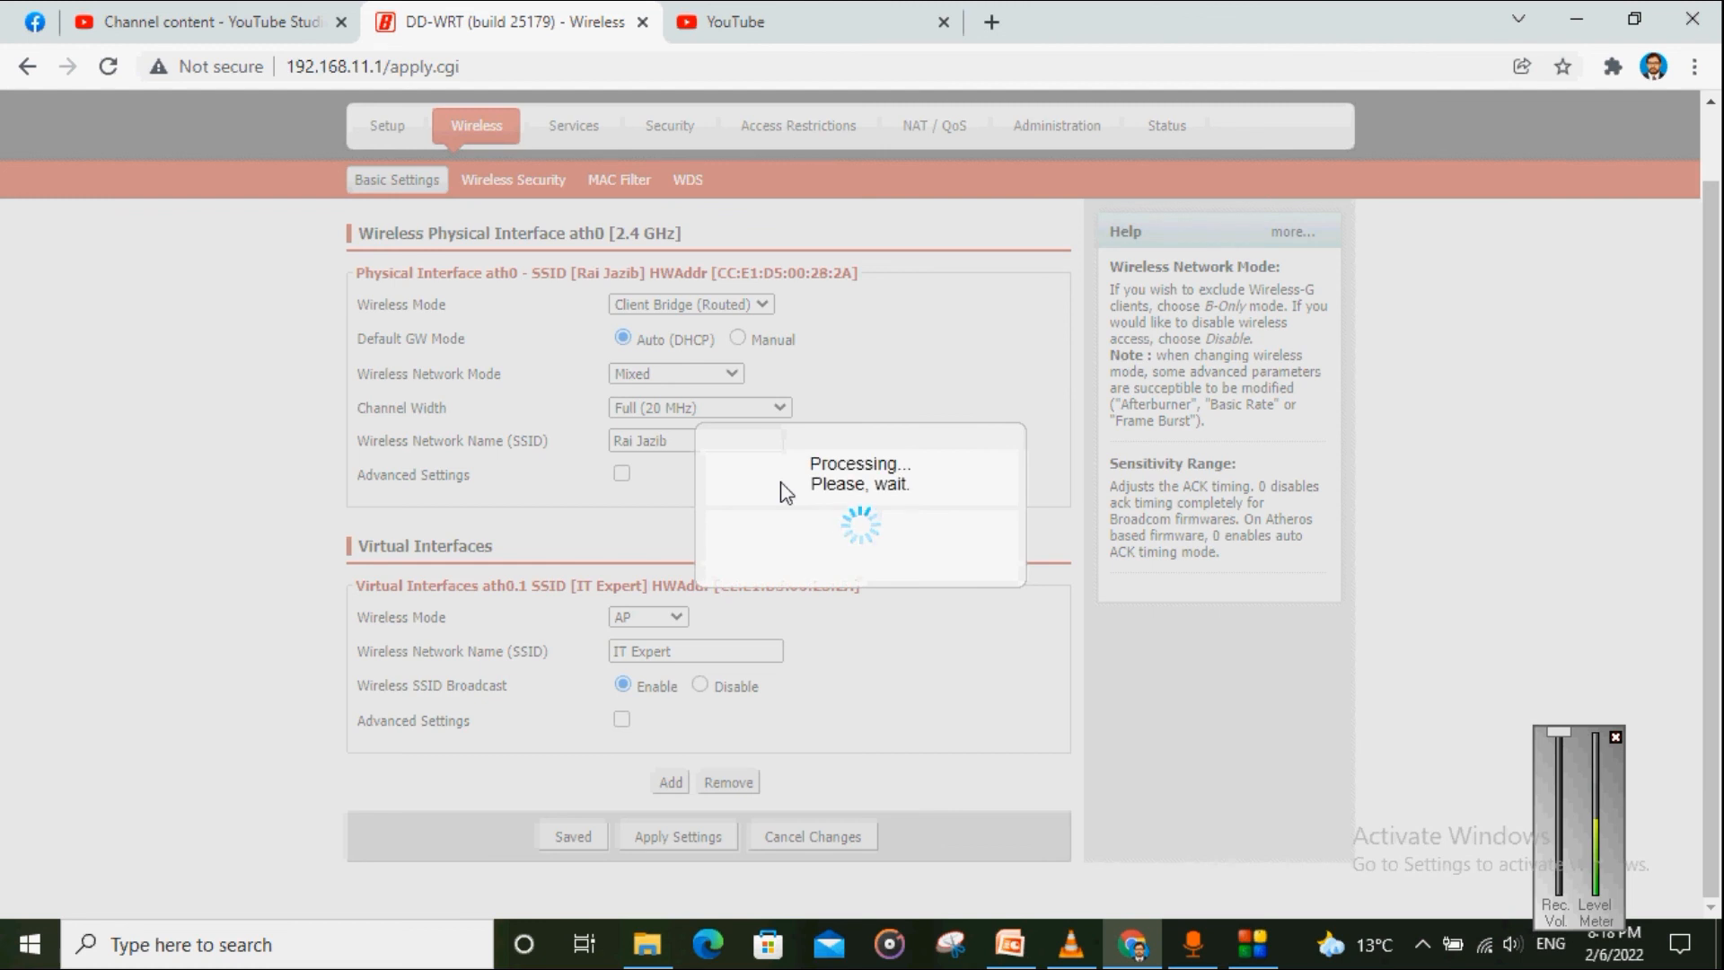